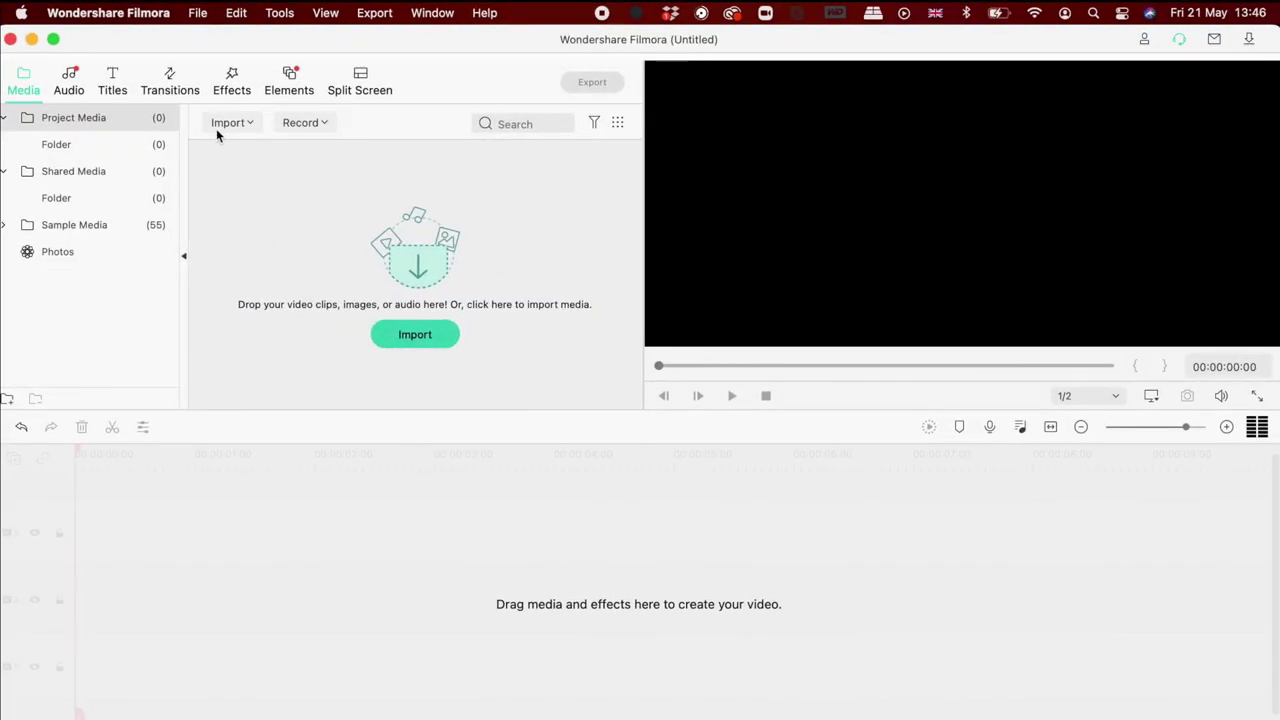
# - Set Filmora's Preferences appearance to Dark Mode and close the Preferences window
pyautogui.click(141, 14)
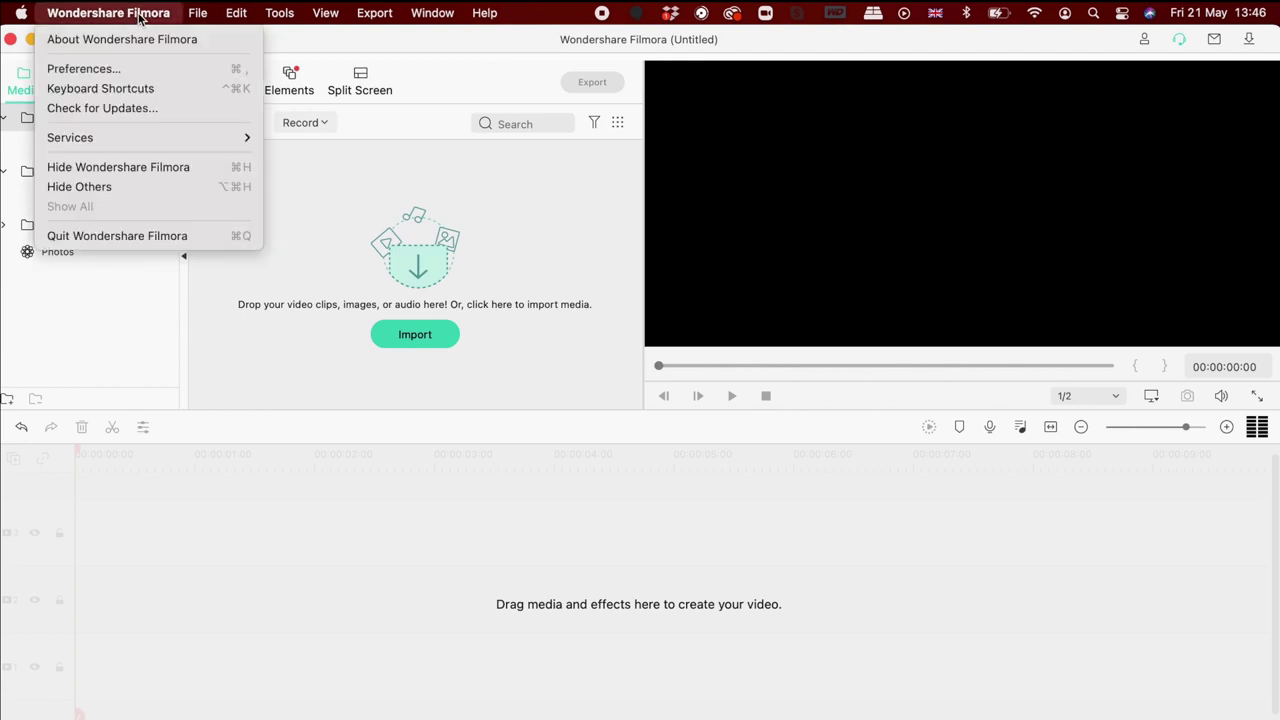
pyautogui.click(129, 70)
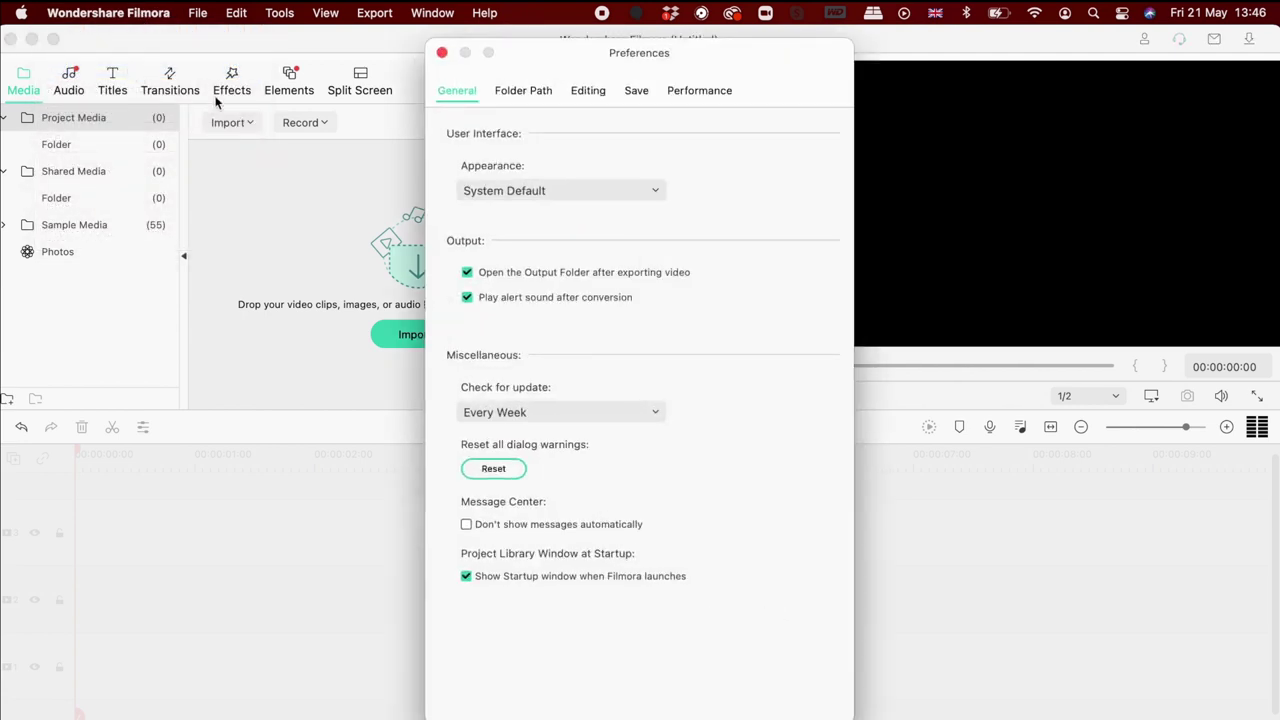
pyautogui.click(540, 191)
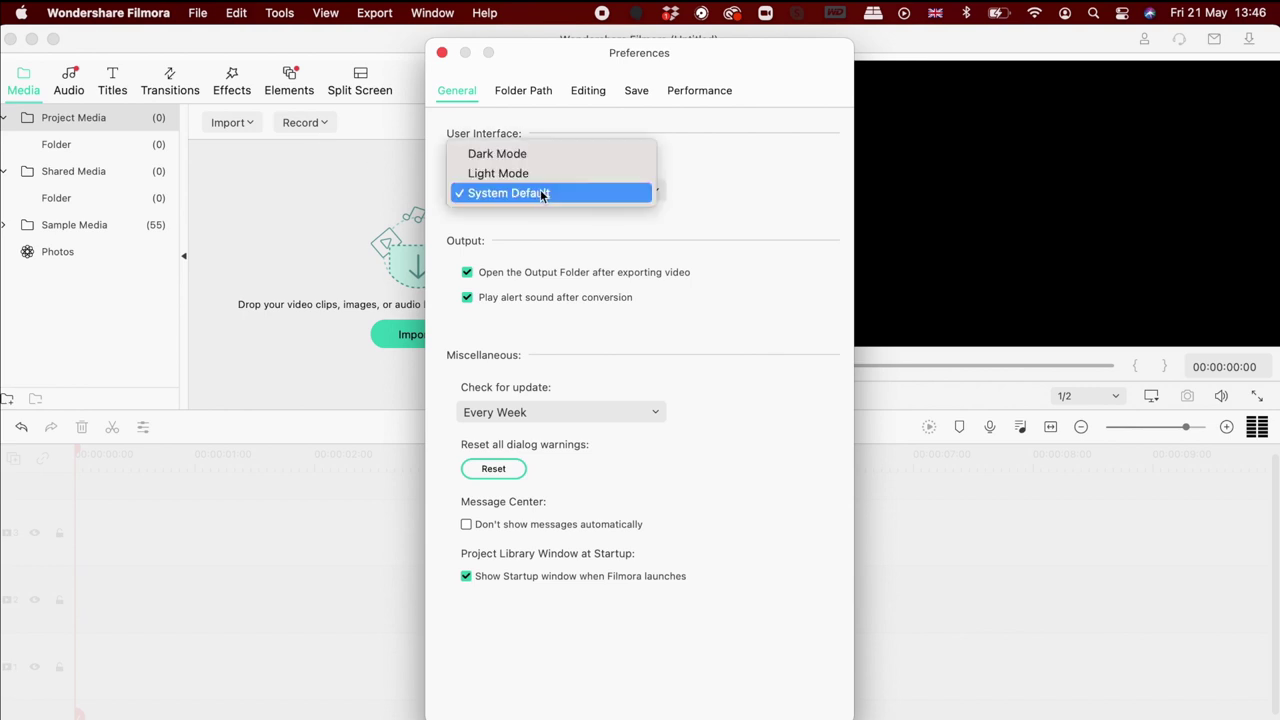
pyautogui.click(521, 154)
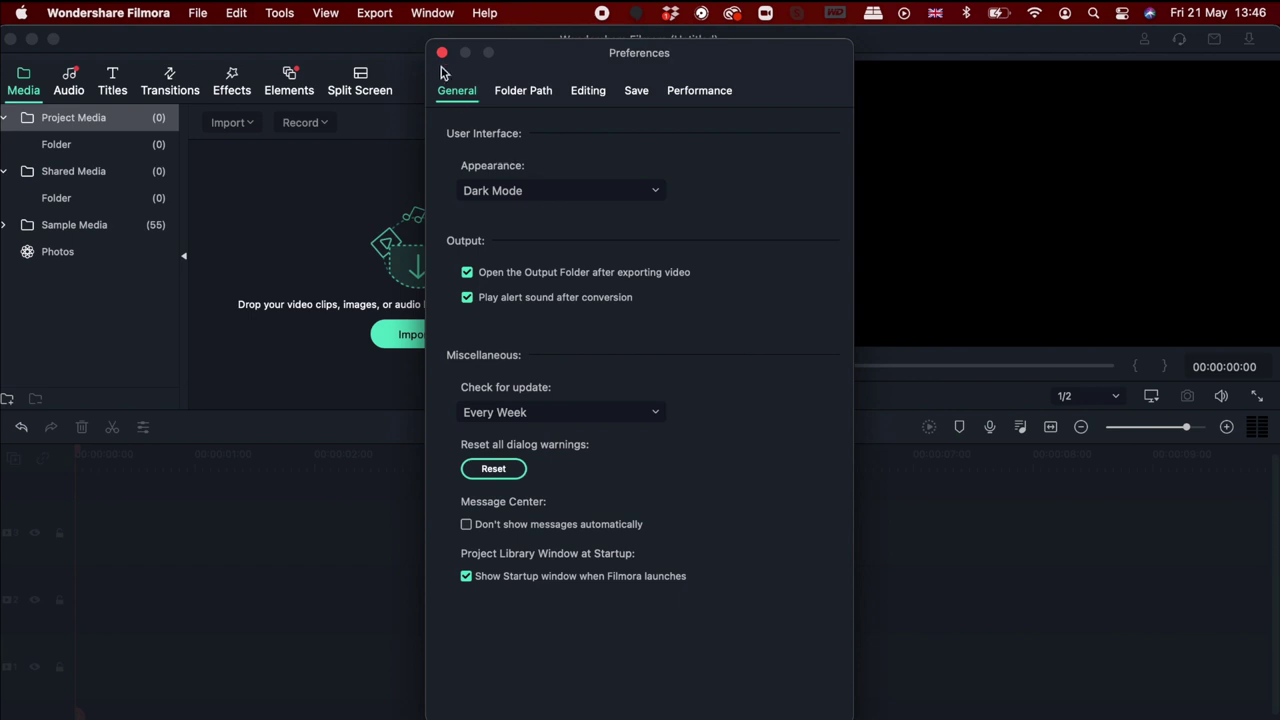
pyautogui.click(441, 53)
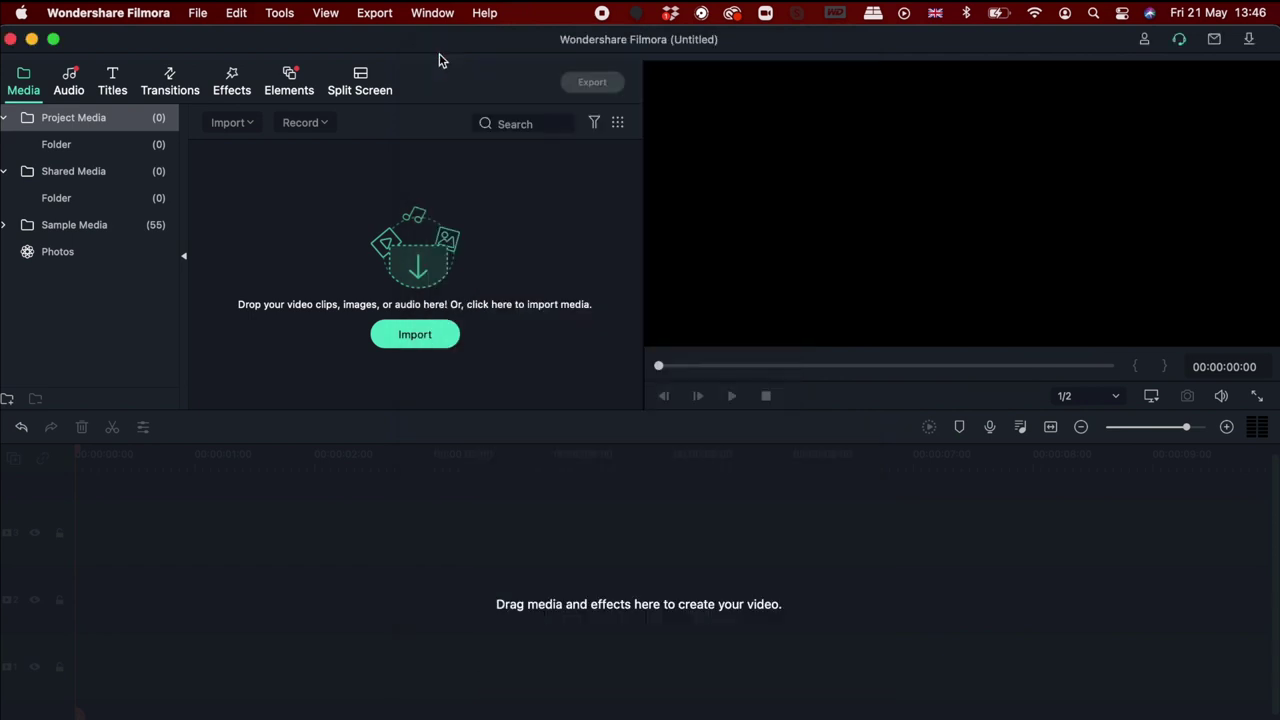
# - Import the Desktop file 'Screenshot at 12.26.45' and place it on timeline track 2
pyautogui.click(428, 338)
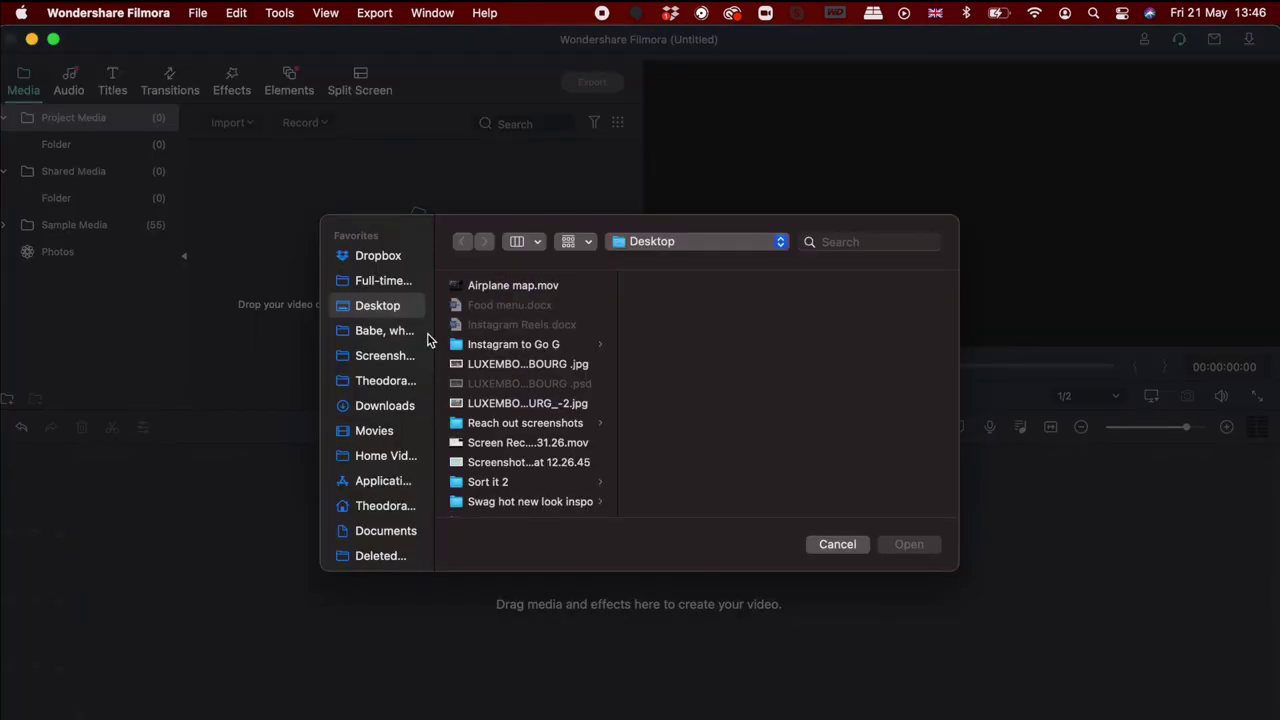
pyautogui.click(520, 464)
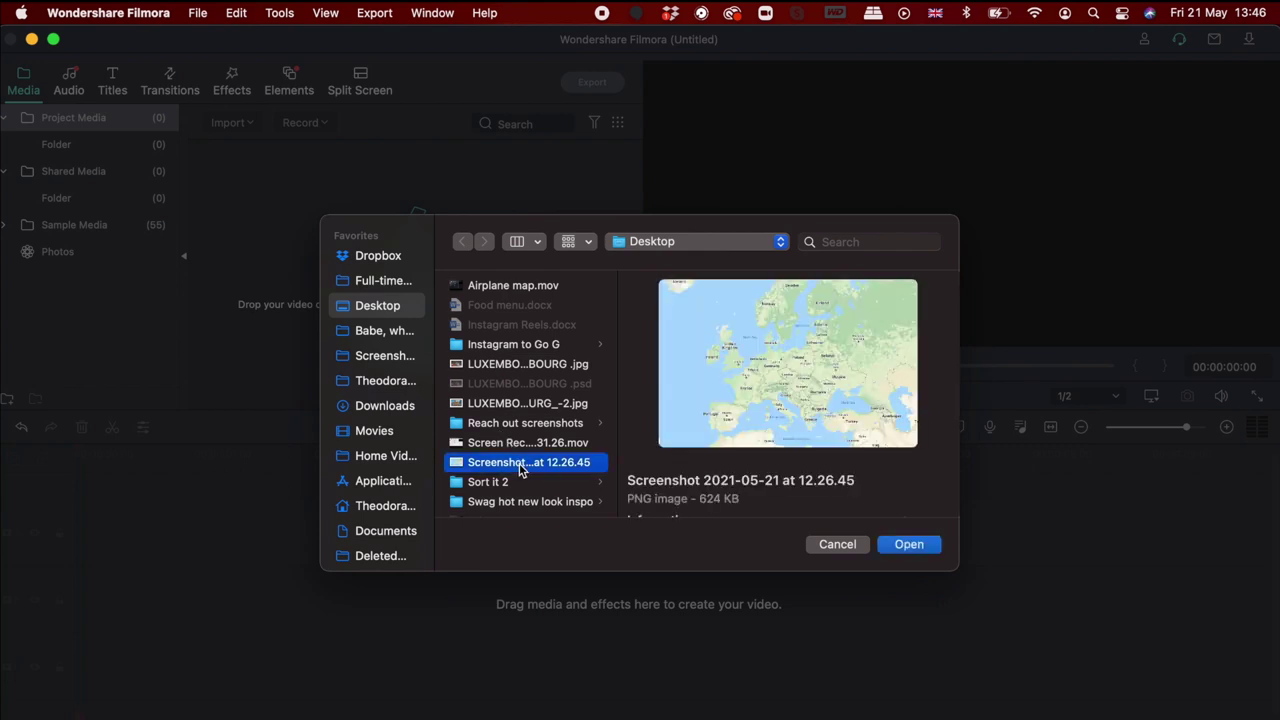
pyautogui.click(912, 544)
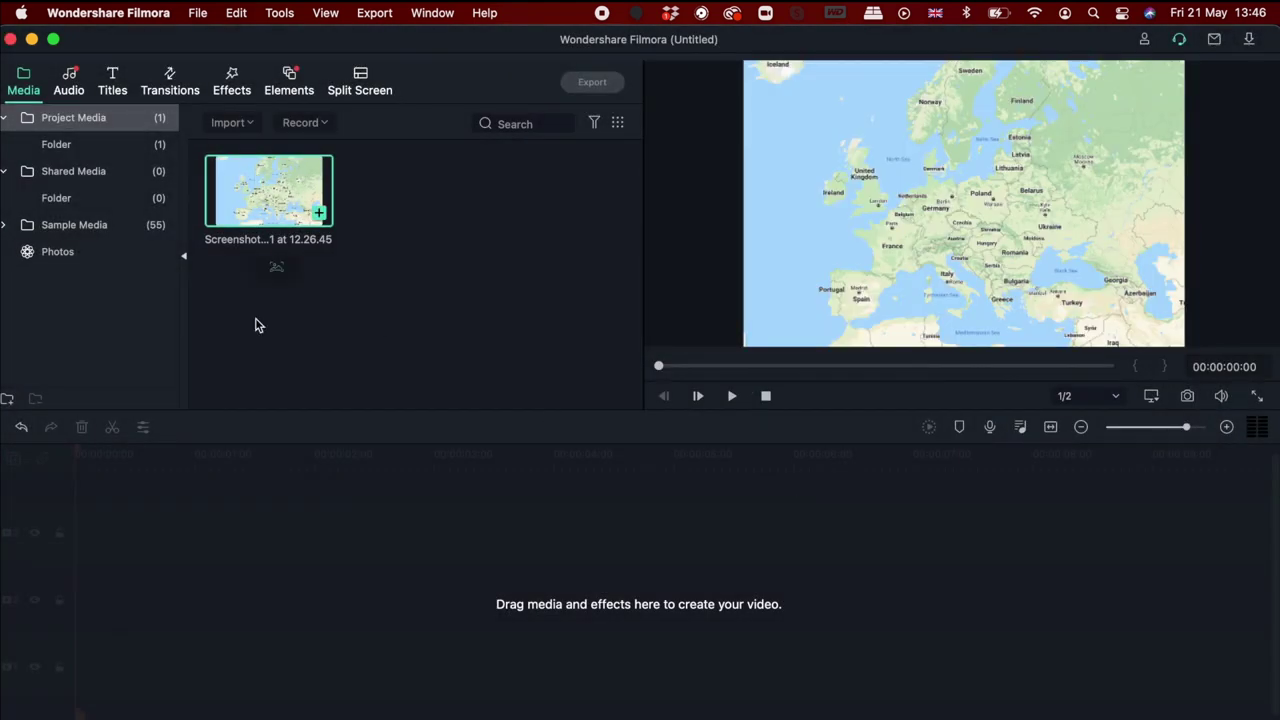
pyautogui.moveTo(268, 190); pyautogui.dragTo(82, 584)
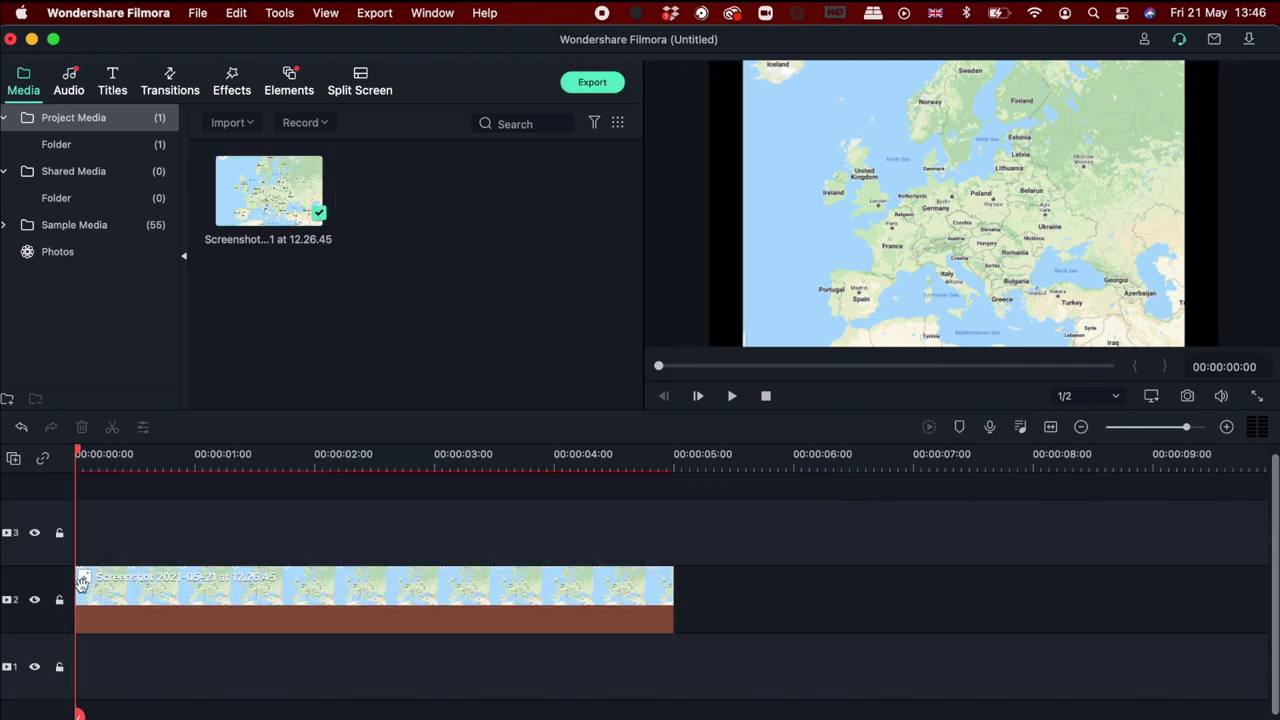
# - Scale the map clip up to about 139% in the preview so it fills the frame, then confirm
pyautogui.doubleClick(117, 591)
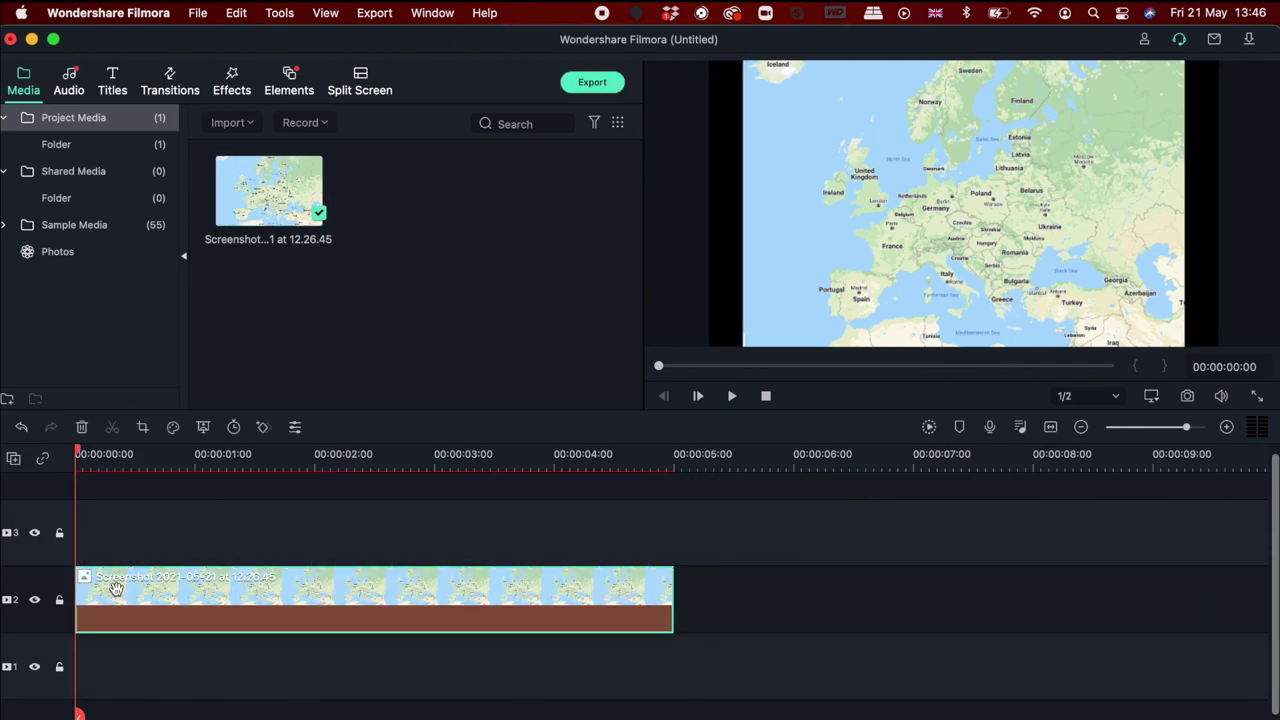
pyautogui.moveTo(743, 66); pyautogui.dragTo(643, 23)
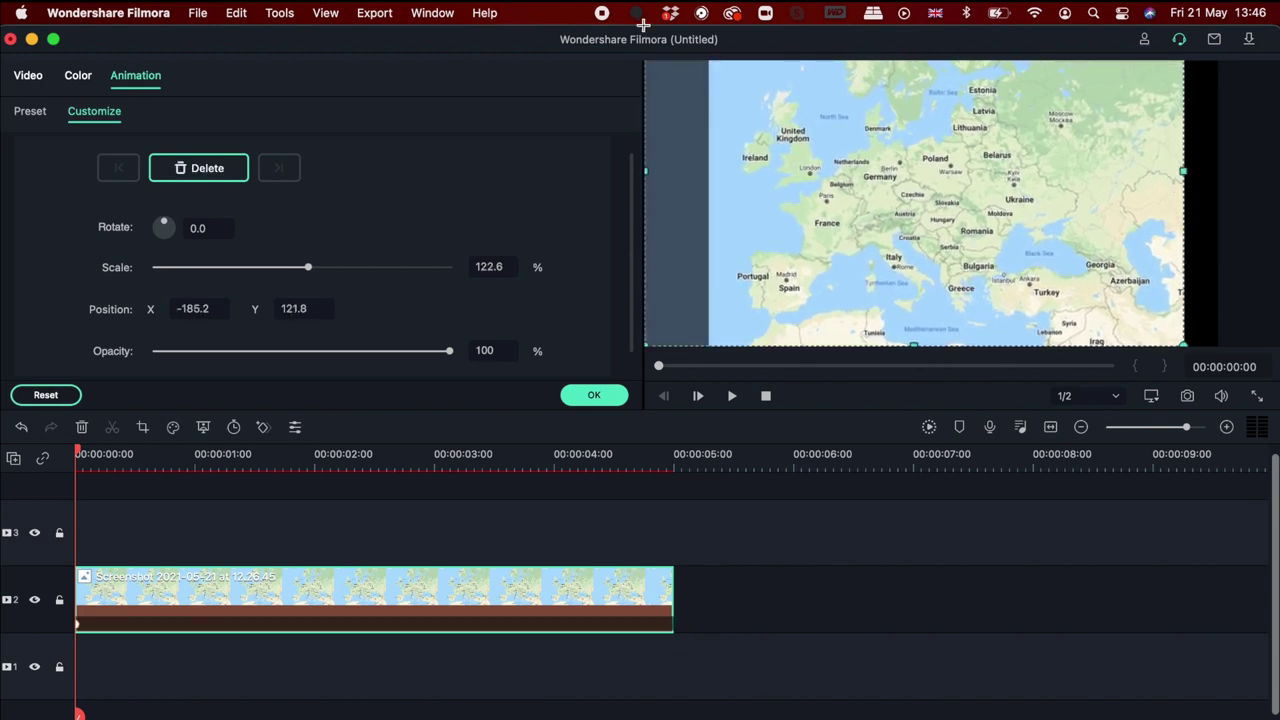
pyautogui.moveTo(1183, 342); pyautogui.dragTo(1243, 362)
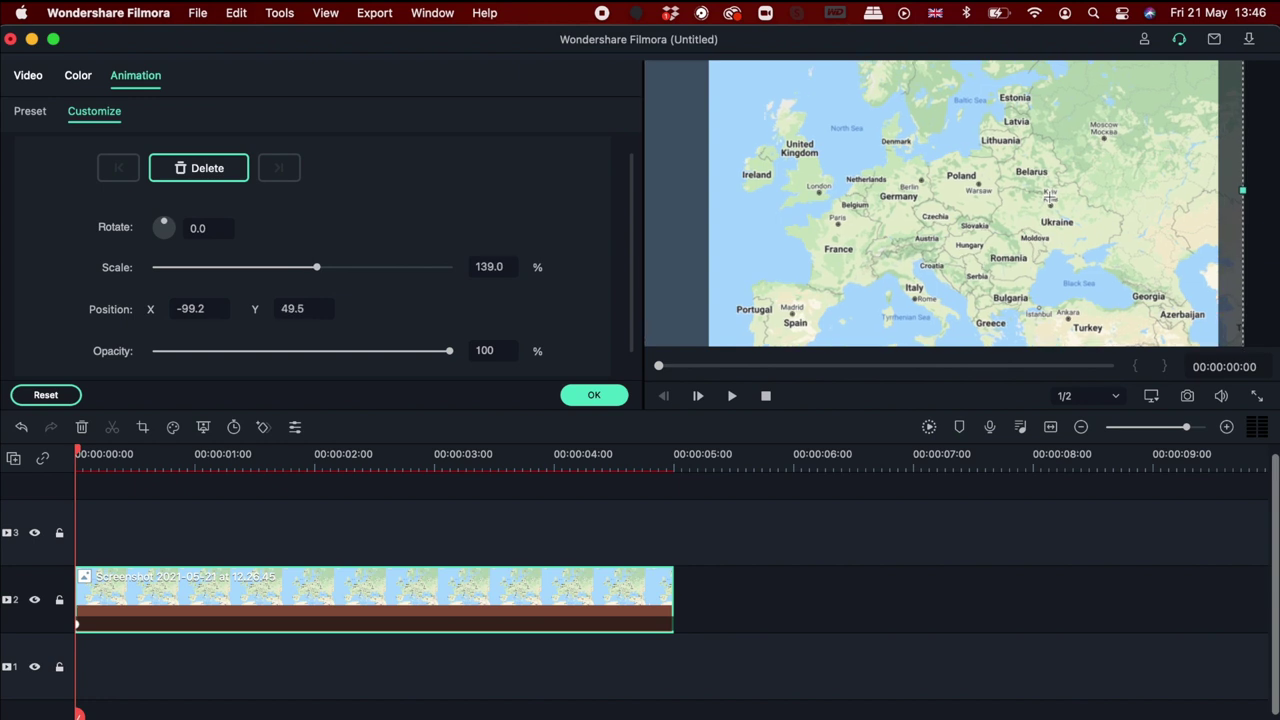
pyautogui.click(586, 397)
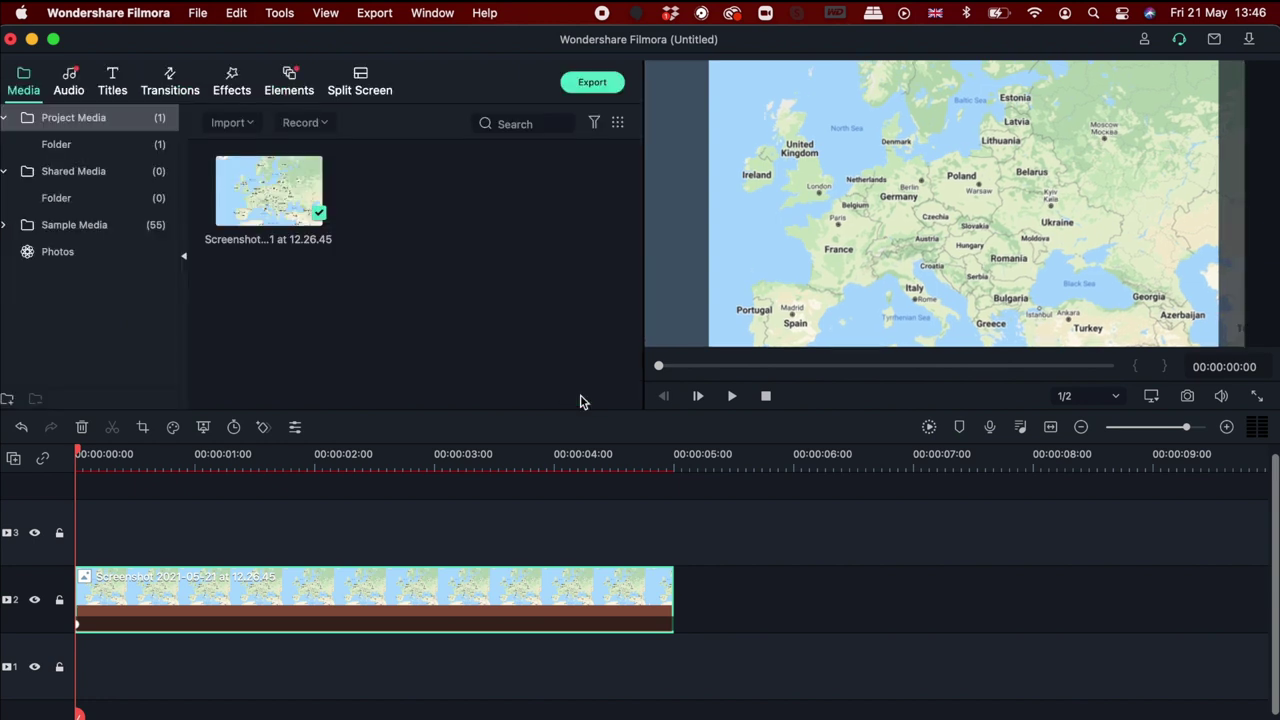
# - Put the Airplane4 AR element (Elements > Included > AR) on track 3, then preview it from the start
pyautogui.click(303, 87)
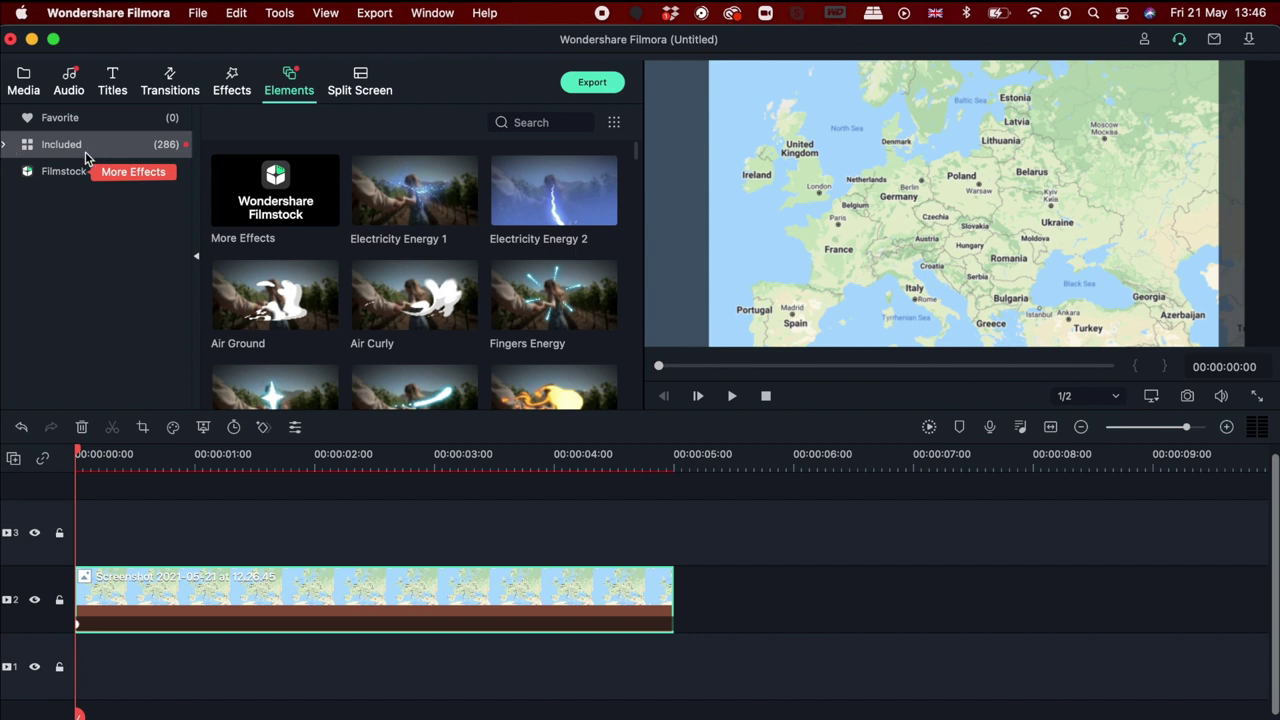
pyautogui.click(44, 147)
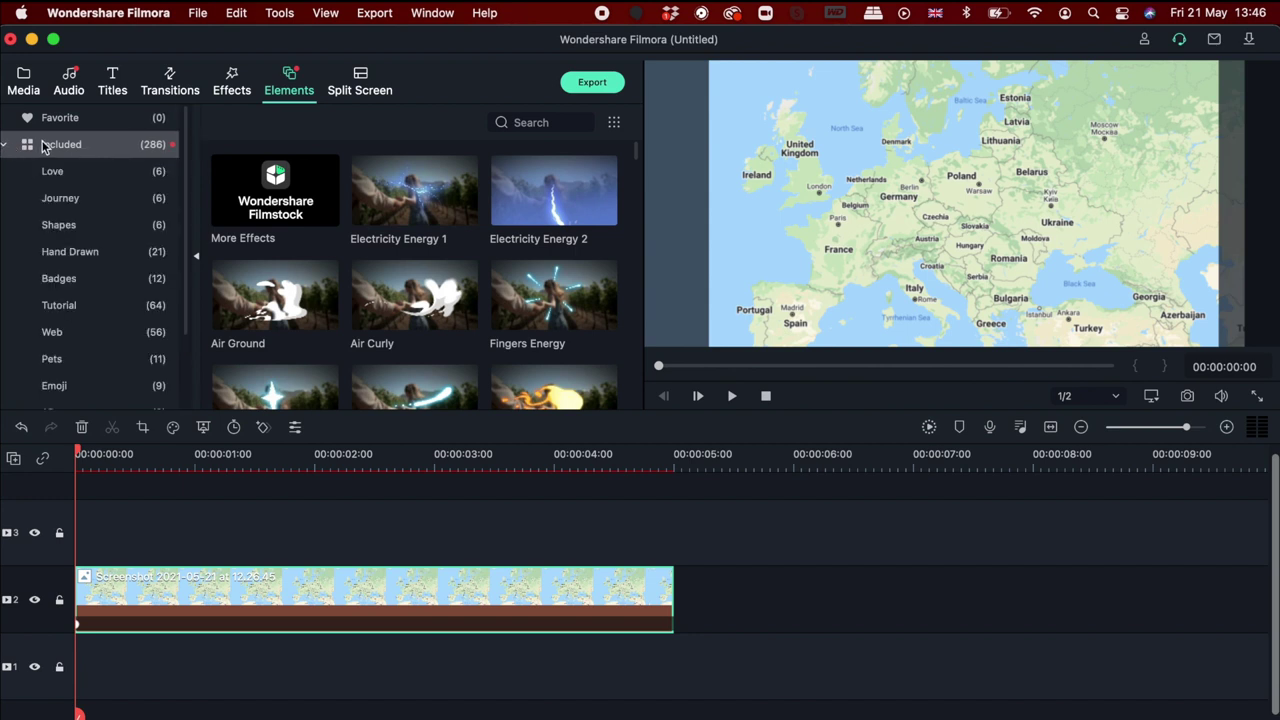
pyautogui.scroll(-3, 8, 216)
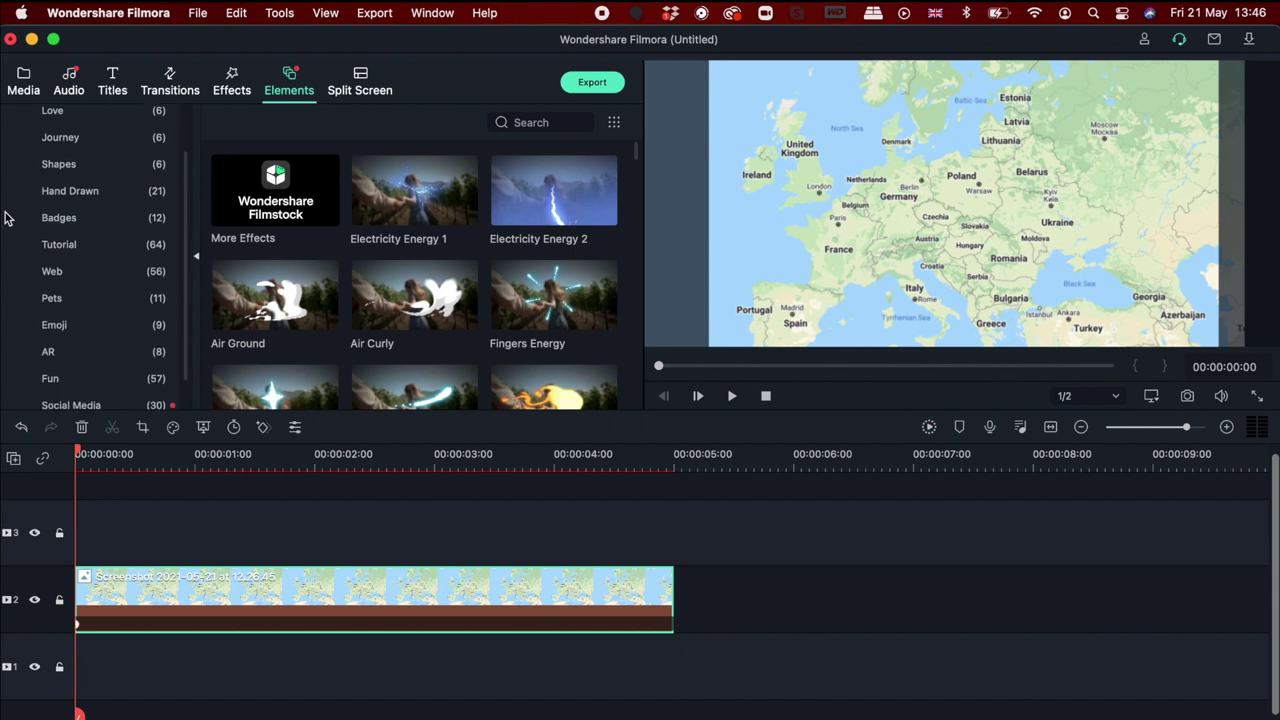
pyautogui.click(62, 319)
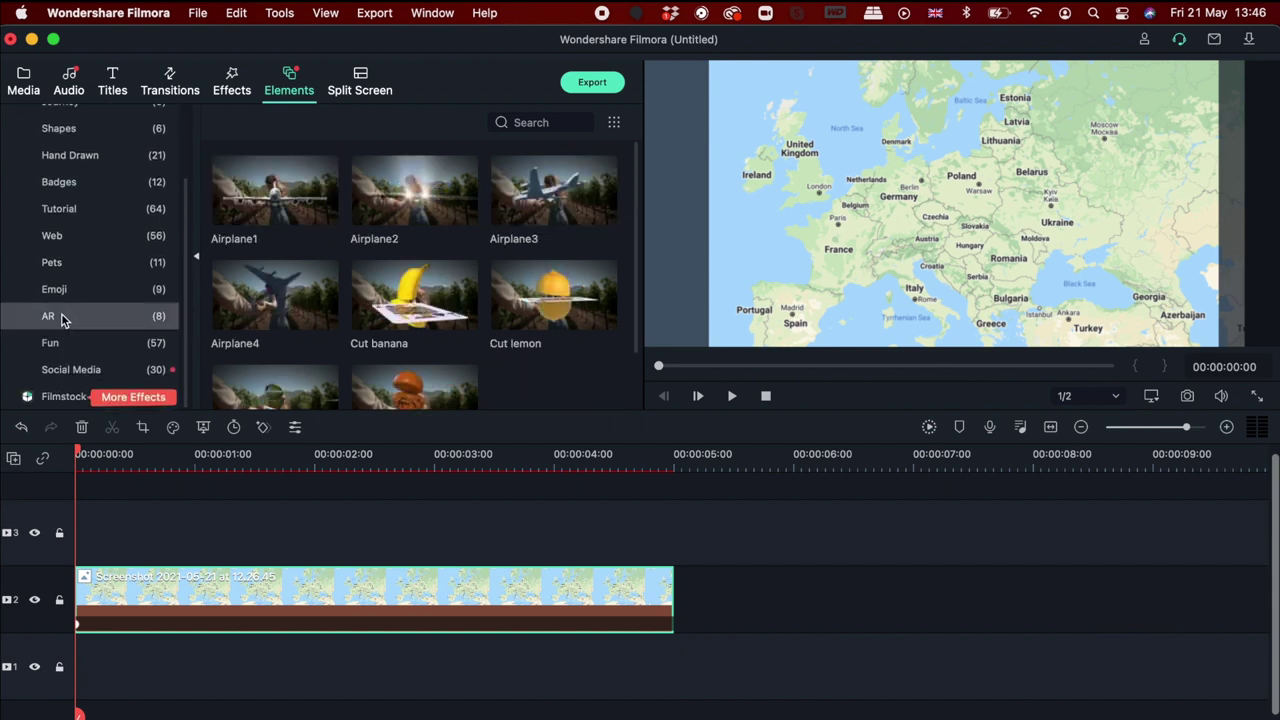
pyautogui.moveTo(286, 297); pyautogui.dragTo(80, 540)
pyautogui.press('space')
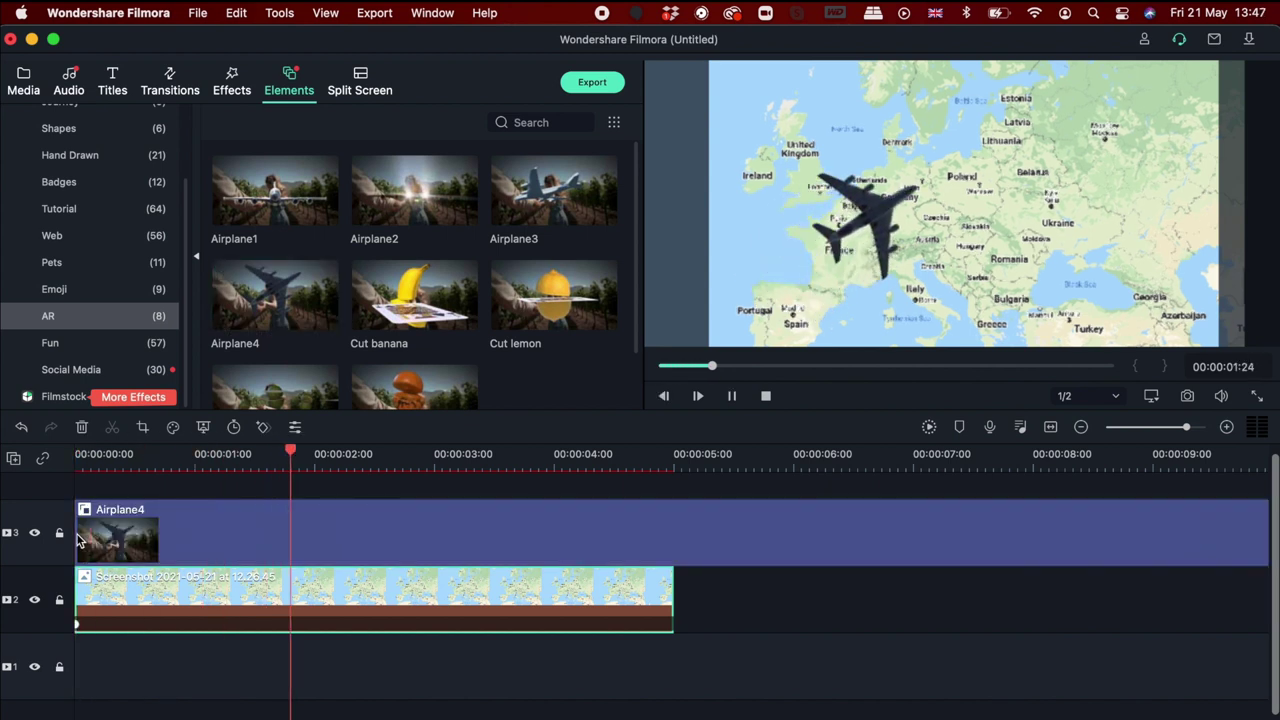
pyautogui.moveTo(300, 458); pyautogui.dragTo(76, 460)
# - Keyframe Airplane4 at the start at 31.4% scale, rotated 22°, positioned near the Netherlands
pyautogui.doubleClick(124, 524)
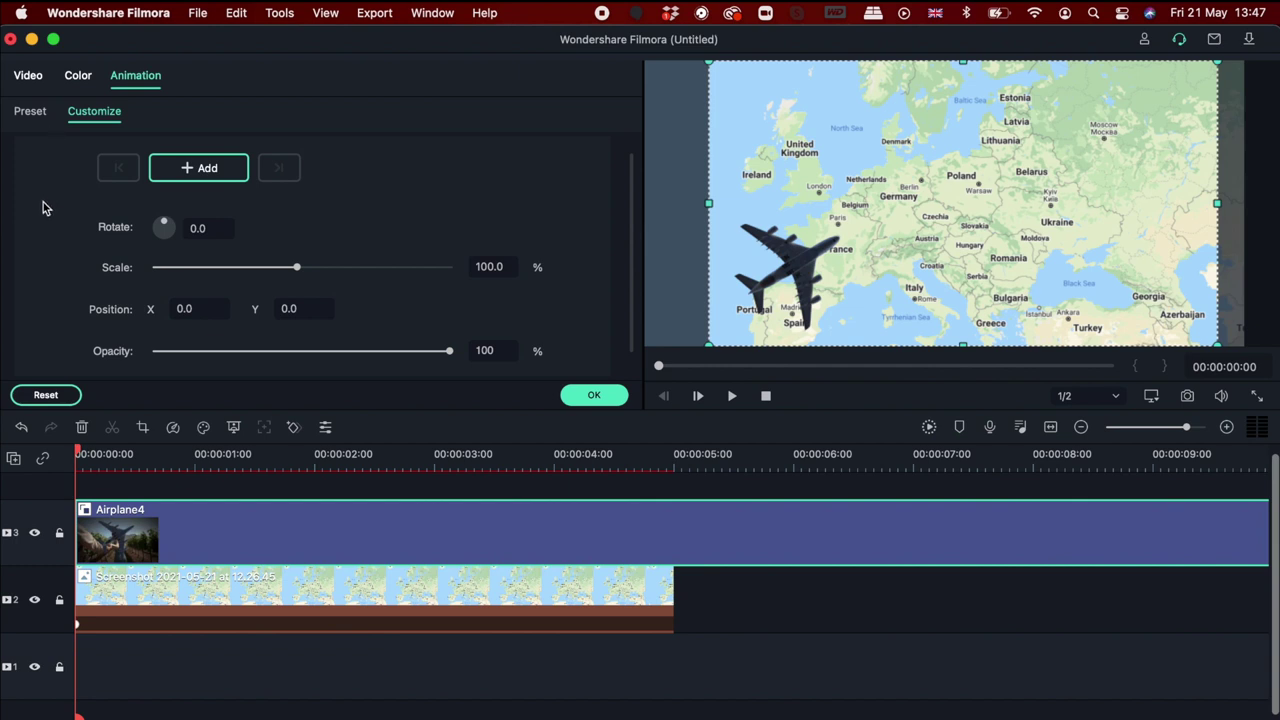
pyautogui.click(778, 271)
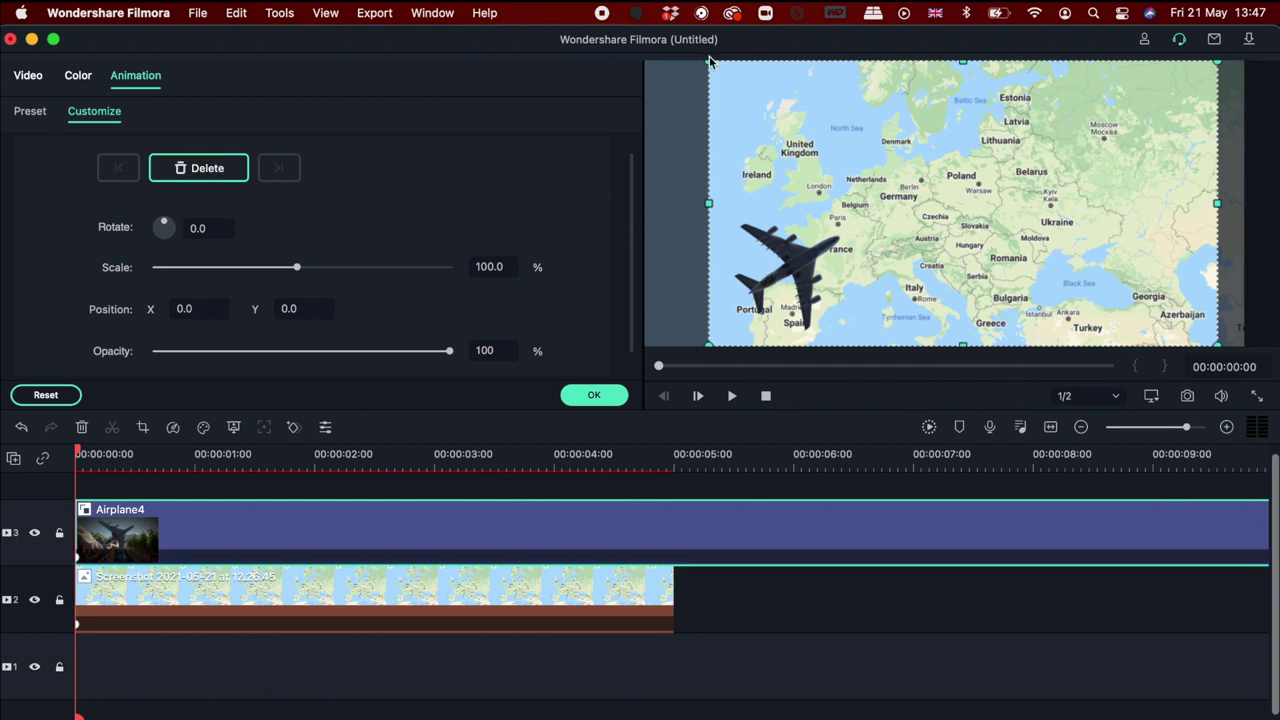
pyautogui.moveTo(706, 62); pyautogui.dragTo(926, 189)
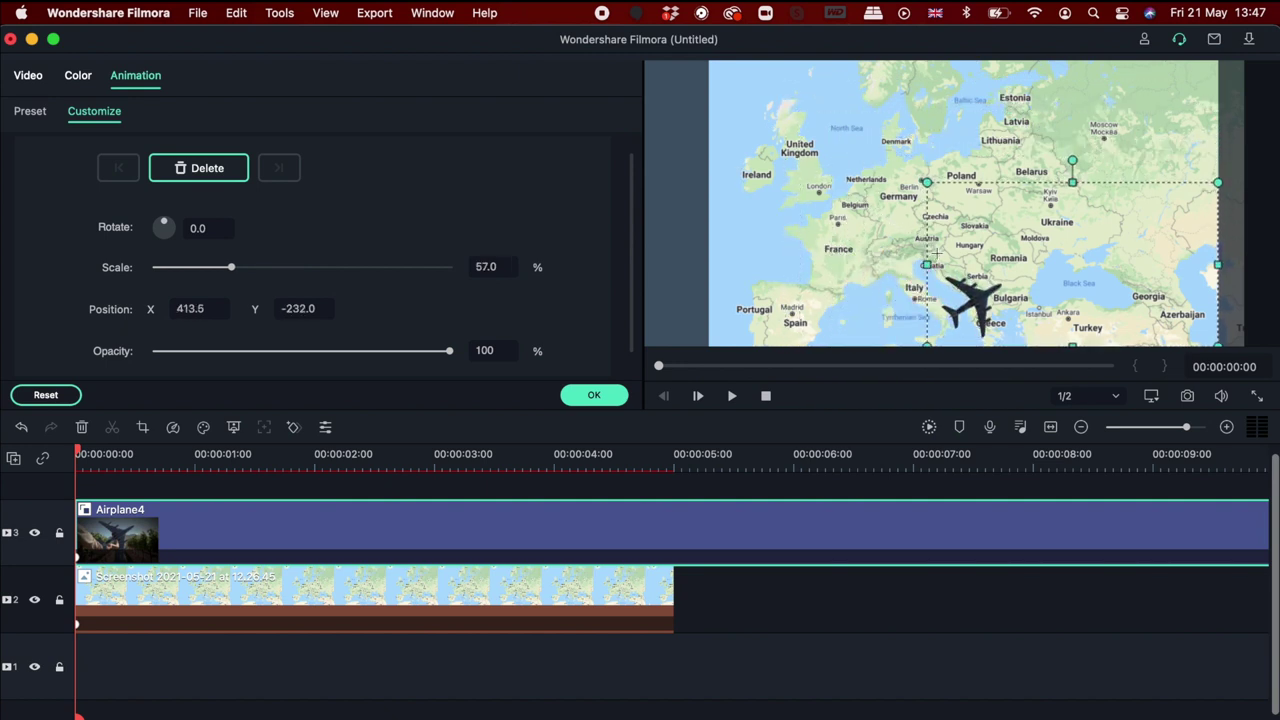
pyautogui.moveTo(965, 310); pyautogui.dragTo(815, 185)
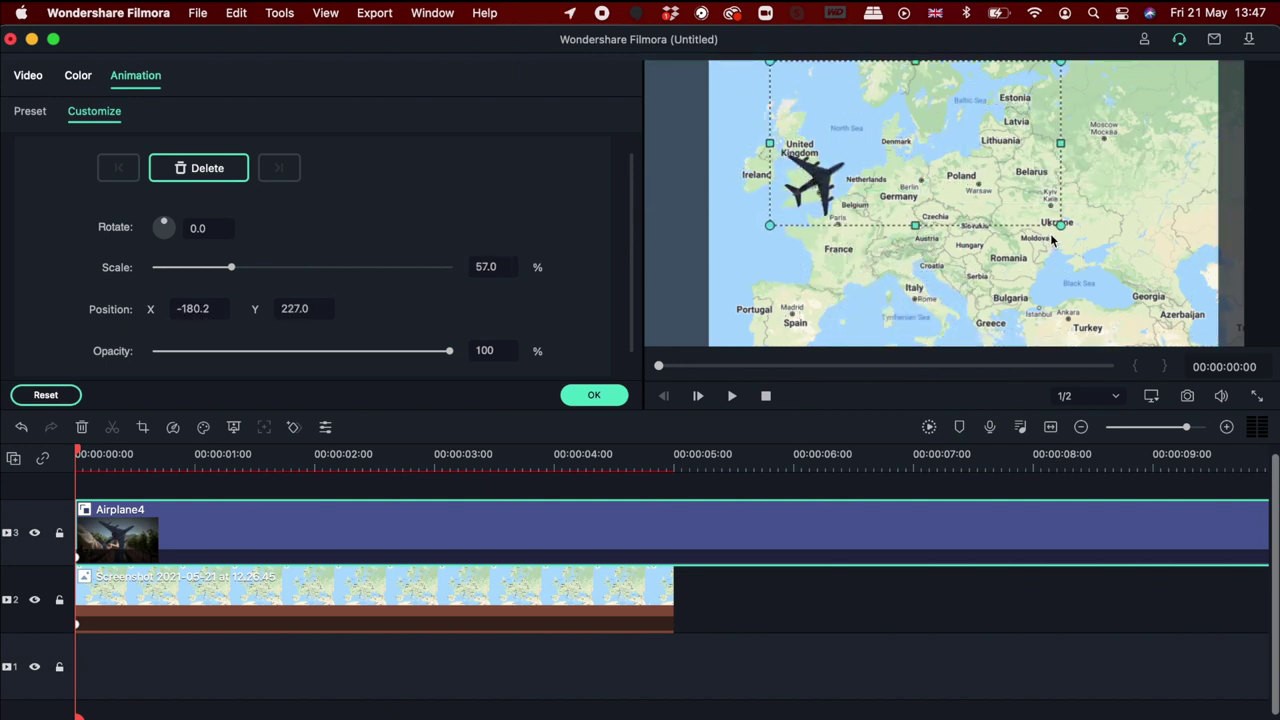
pyautogui.moveTo(1060, 225); pyautogui.dragTo(929, 198)
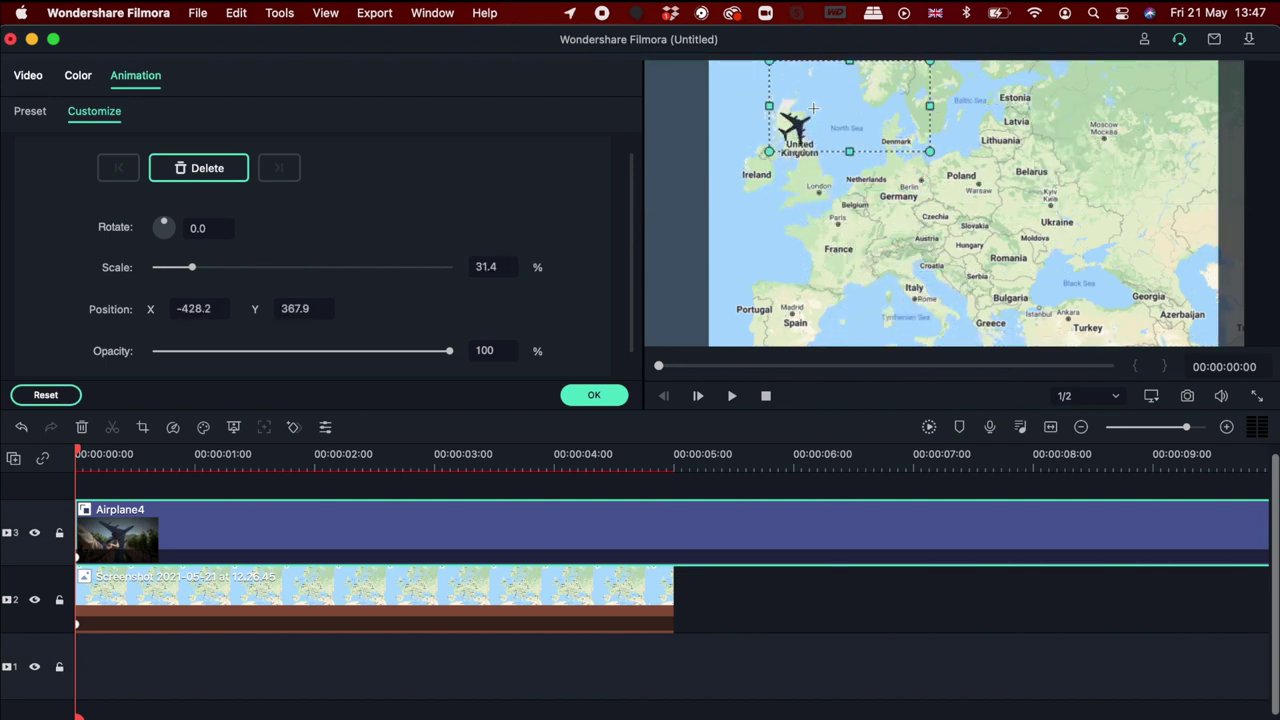
pyautogui.moveTo(801, 121); pyautogui.dragTo(838, 180)
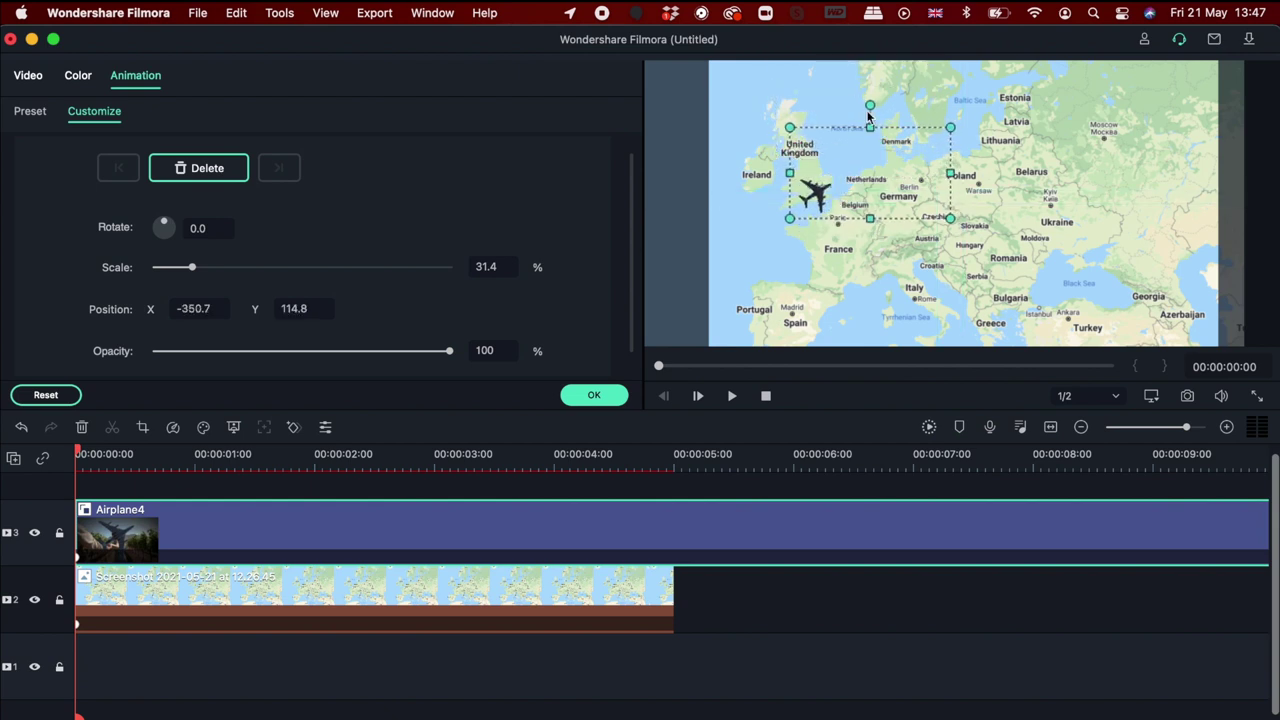
pyautogui.moveTo(870, 105); pyautogui.dragTo(895, 118)
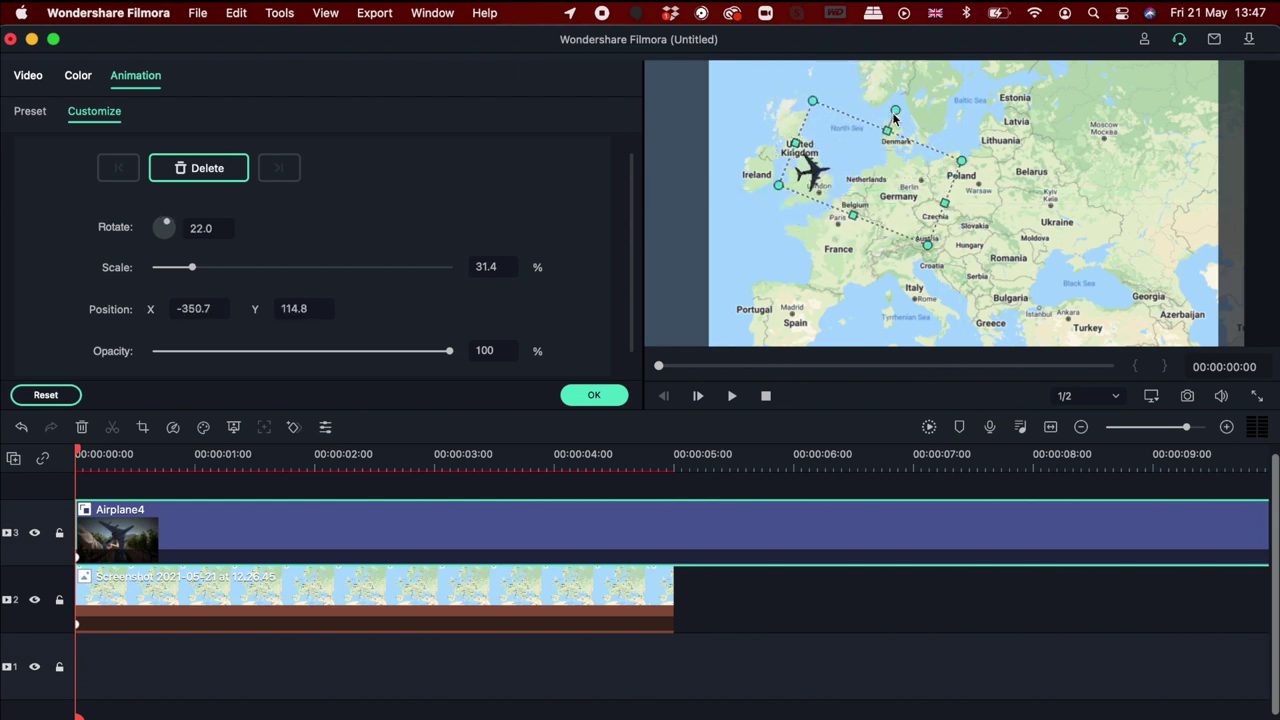
pyautogui.moveTo(852, 177); pyautogui.dragTo(856, 193)
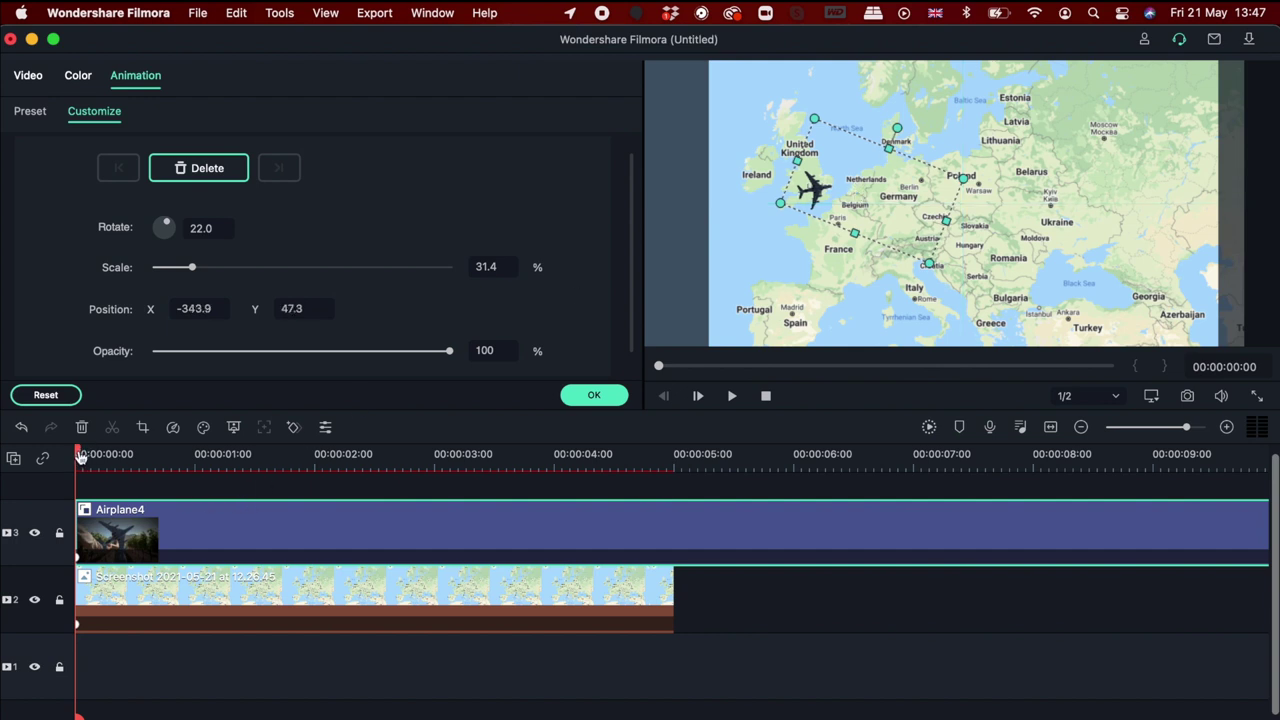
pyautogui.moveTo(100, 458); pyautogui.dragTo(370, 477)
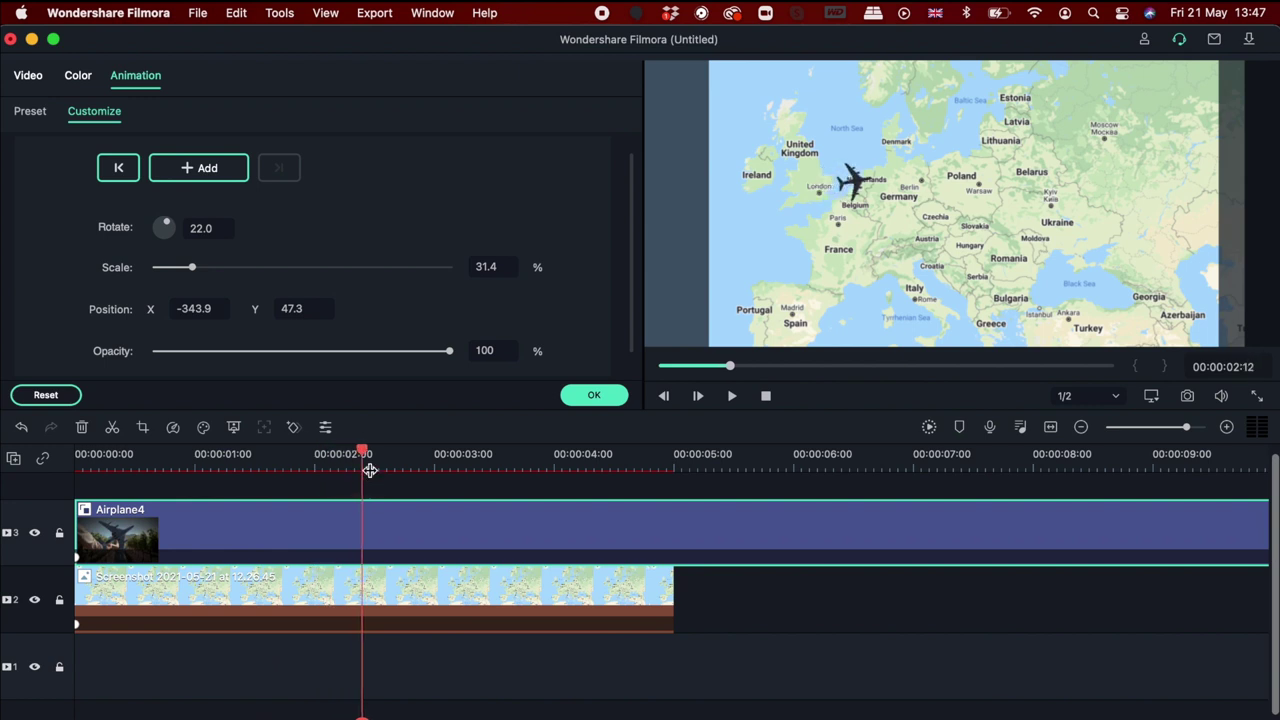
# - Add a 2:12 keyframe moving the airplane over Germany and rotating it clockwise to about 78°
pyautogui.click(205, 168)
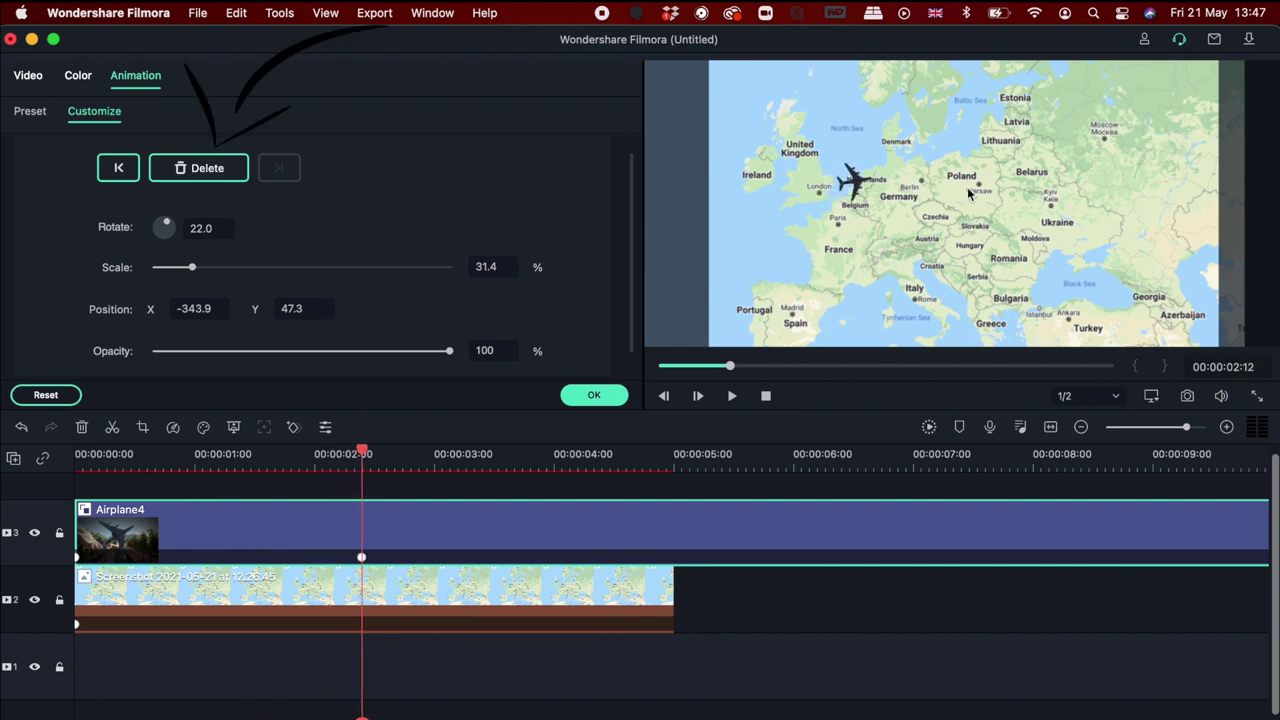
pyautogui.click(855, 185)
pyautogui.moveTo(852, 180); pyautogui.dragTo(913, 190)
pyautogui.moveTo(957, 138); pyautogui.dragTo(1037, 185)
pyautogui.moveTo(930, 178); pyautogui.dragTo(918, 177)
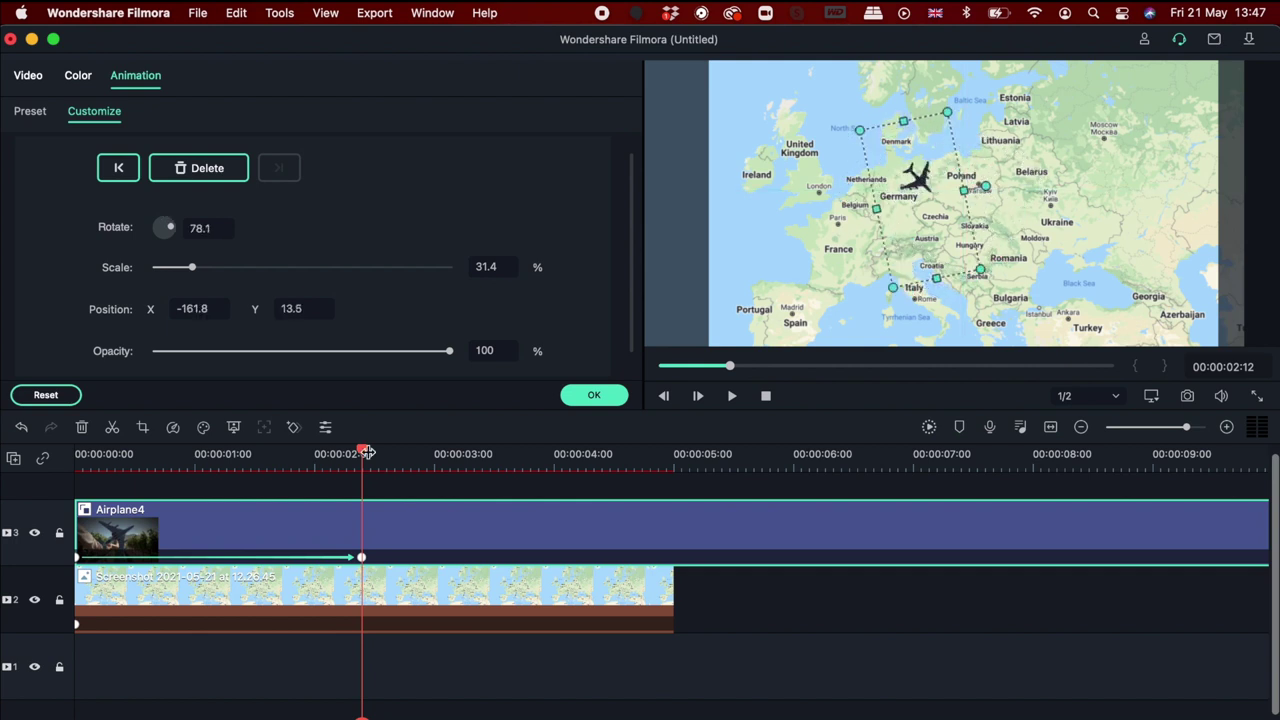
pyautogui.moveTo(361, 453); pyautogui.dragTo(670, 487)
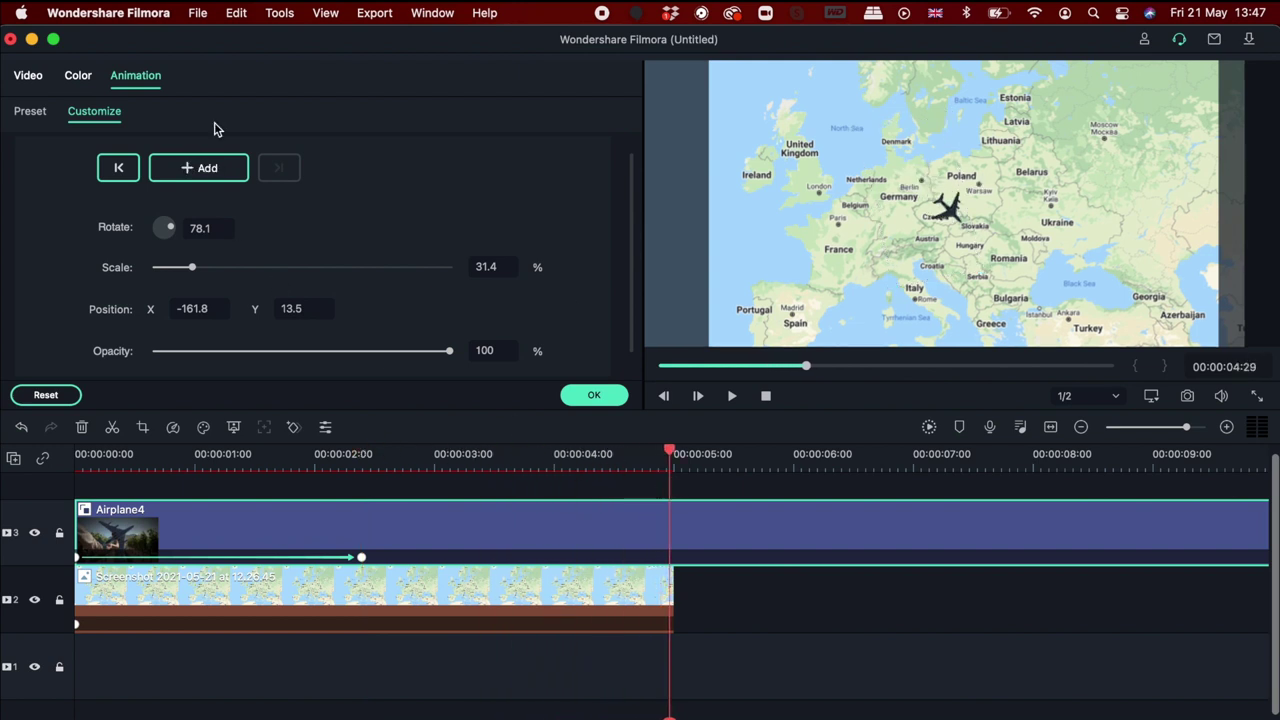
# - Add a 4:29 keyframe turning the plane further and moving it toward Croatia, preview, and confirm
pyautogui.click(207, 169)
pyautogui.click(952, 208)
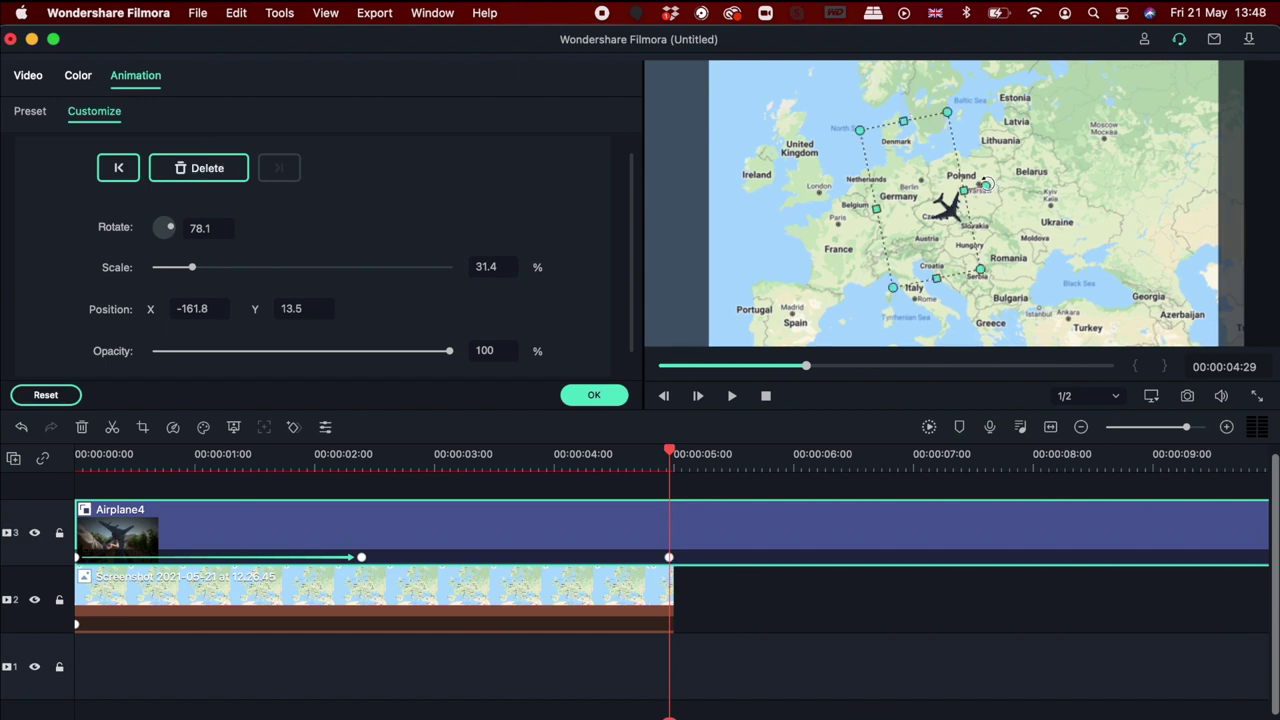
pyautogui.moveTo(986, 185); pyautogui.dragTo(1001, 296)
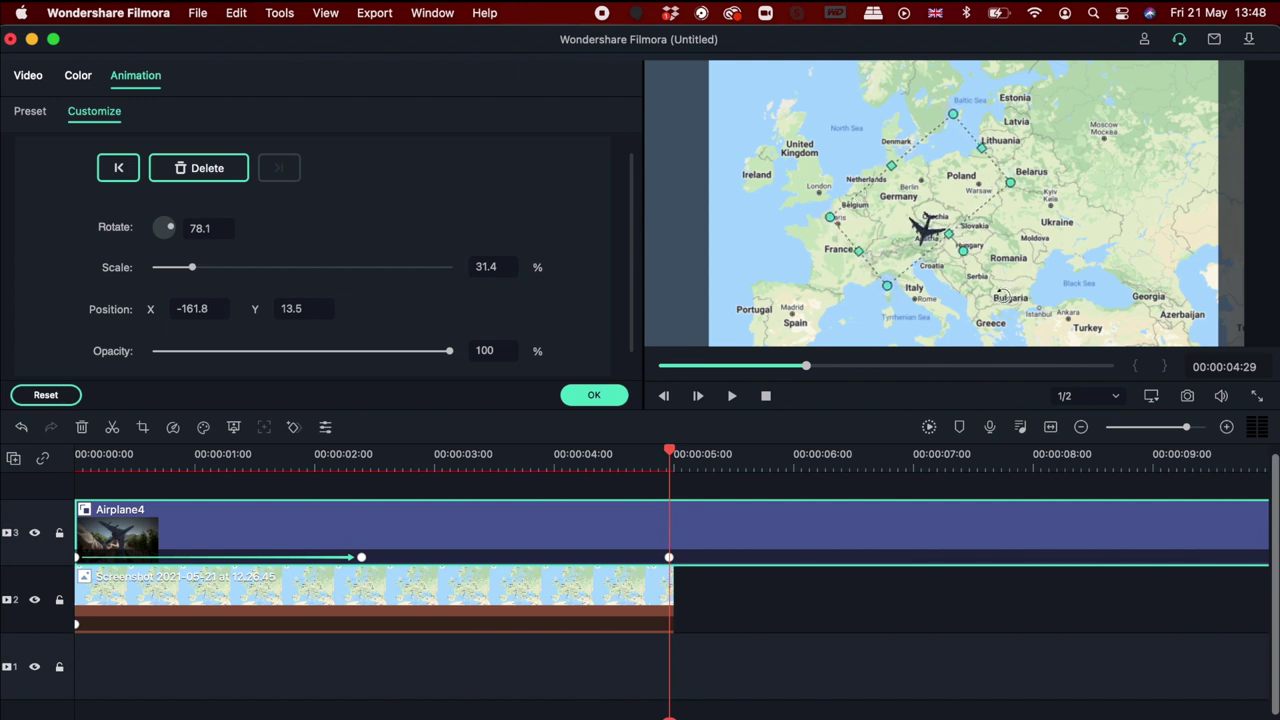
pyautogui.moveTo(912, 192); pyautogui.dragTo(929, 231)
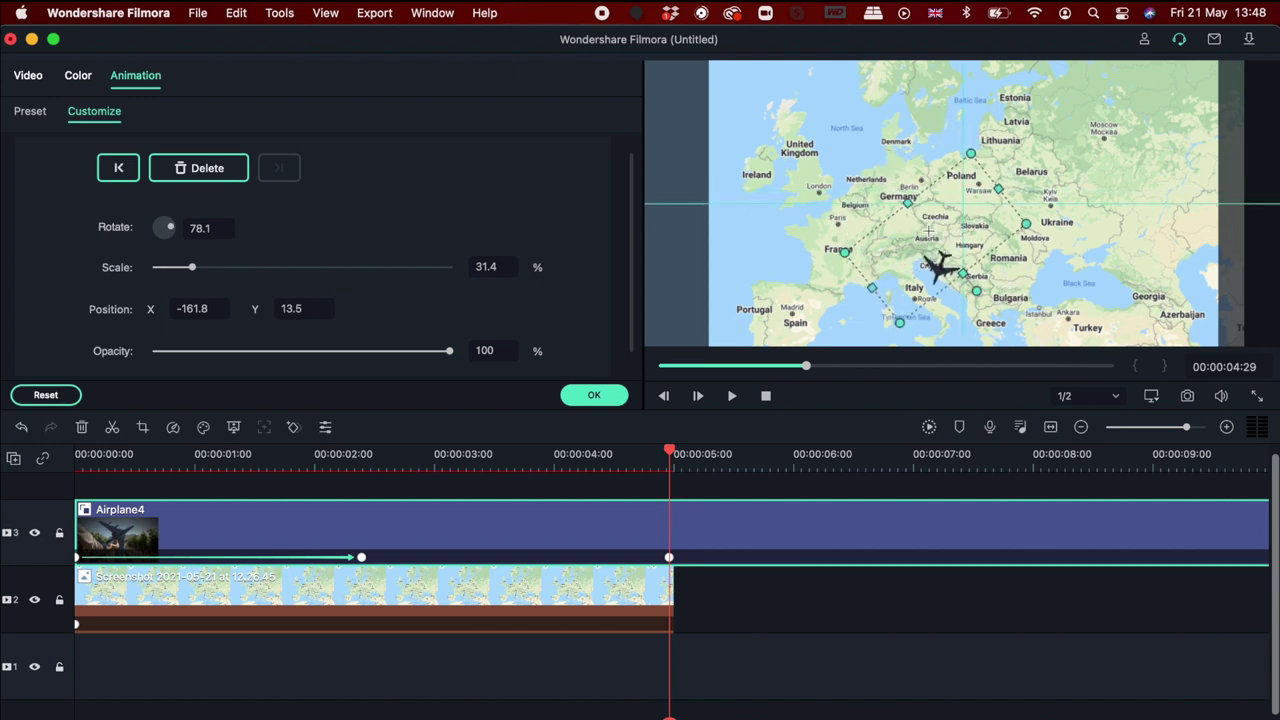
pyautogui.click(80, 466)
pyautogui.press('space')
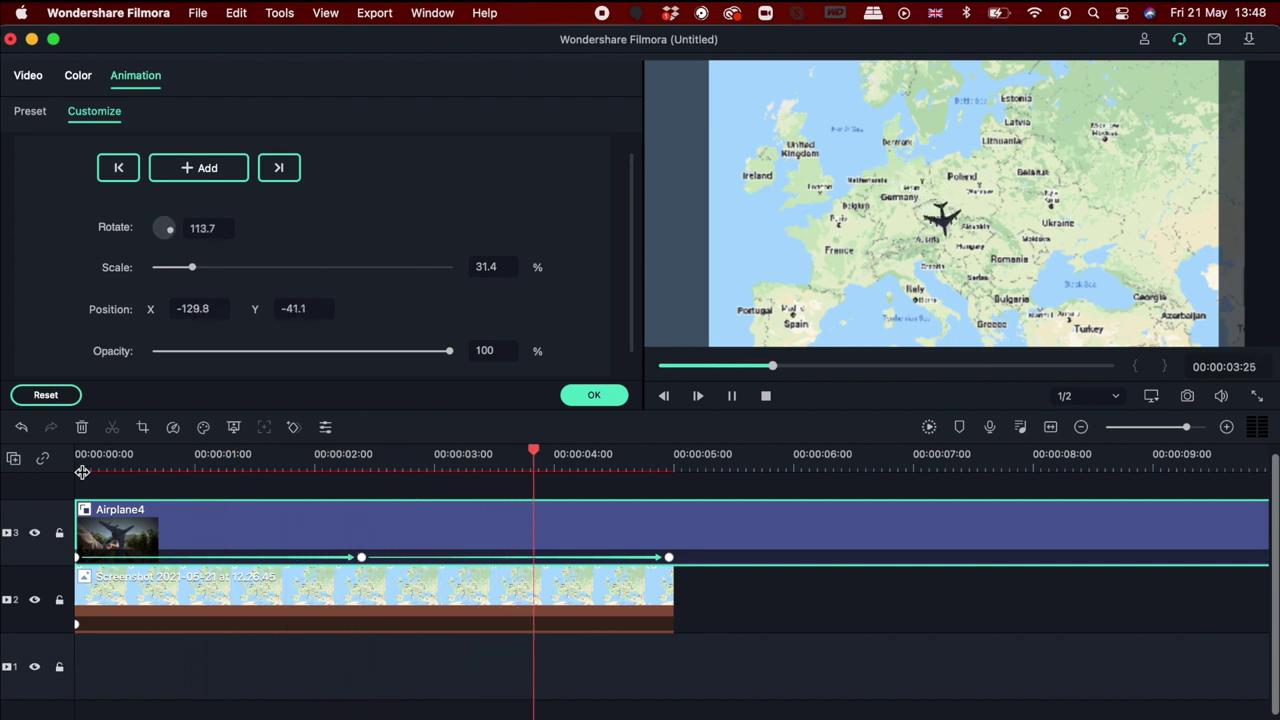
pyautogui.click(594, 394)
# - Jump the playhead to the 2:12 keyframe and reopen the airplane's animation settings
pyautogui.click(185, 458)
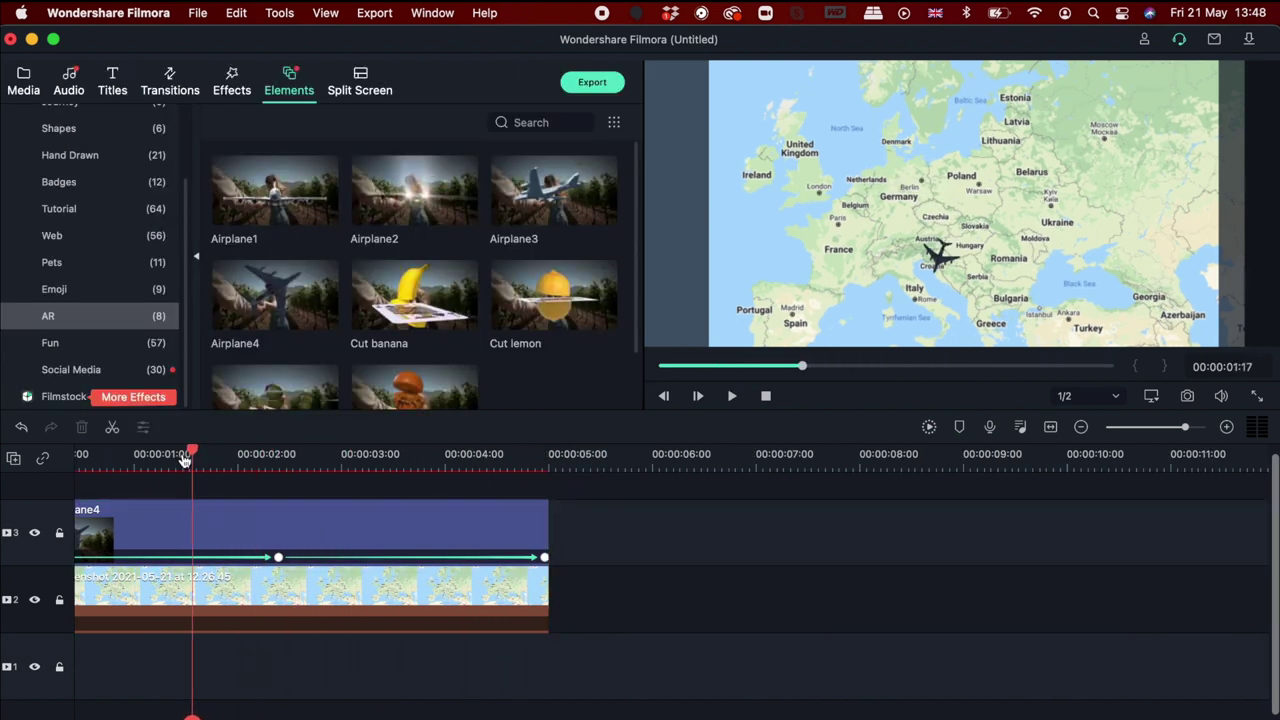
pyautogui.moveTo(185, 458); pyautogui.dragTo(277, 482)
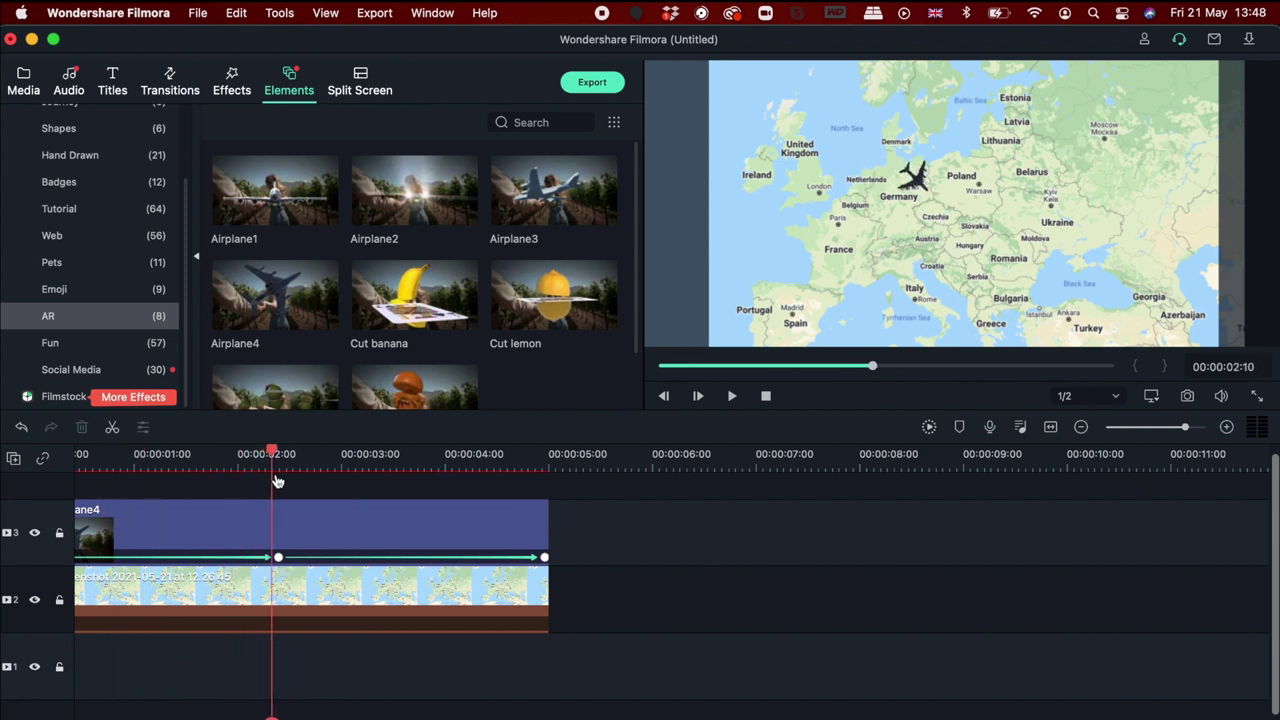
pyautogui.click(279, 559)
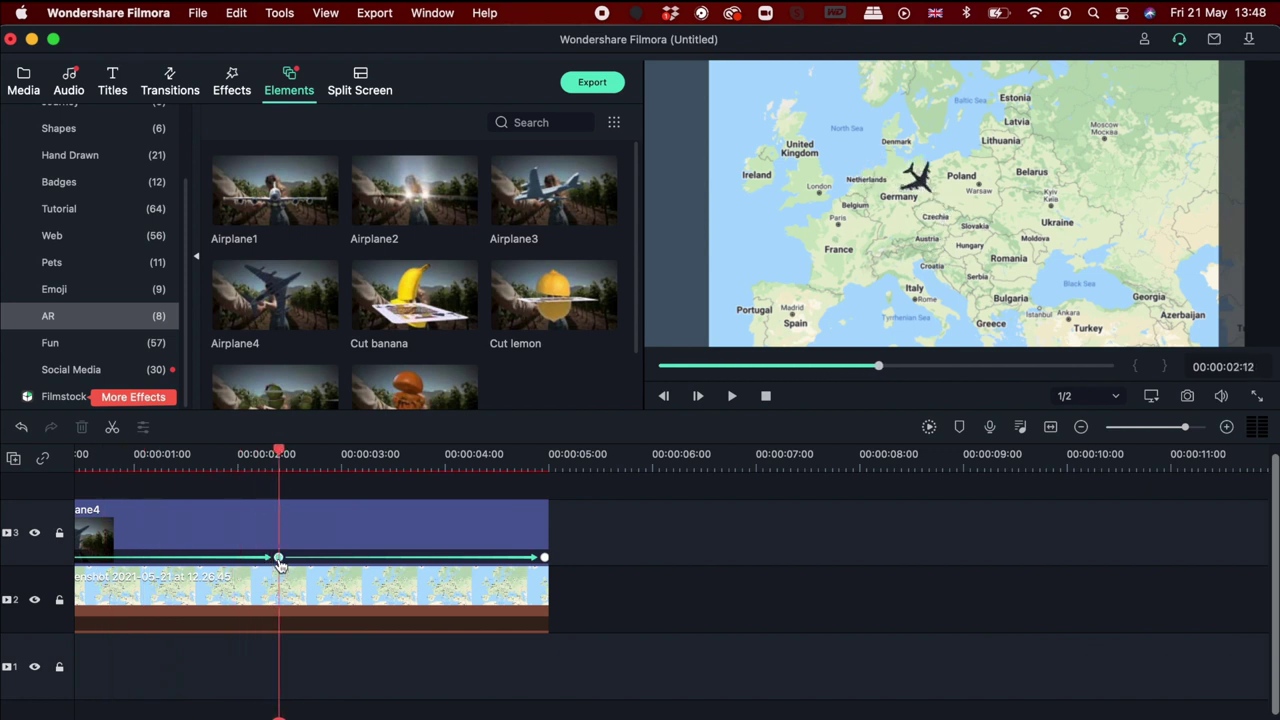
pyautogui.doubleClick(926, 179)
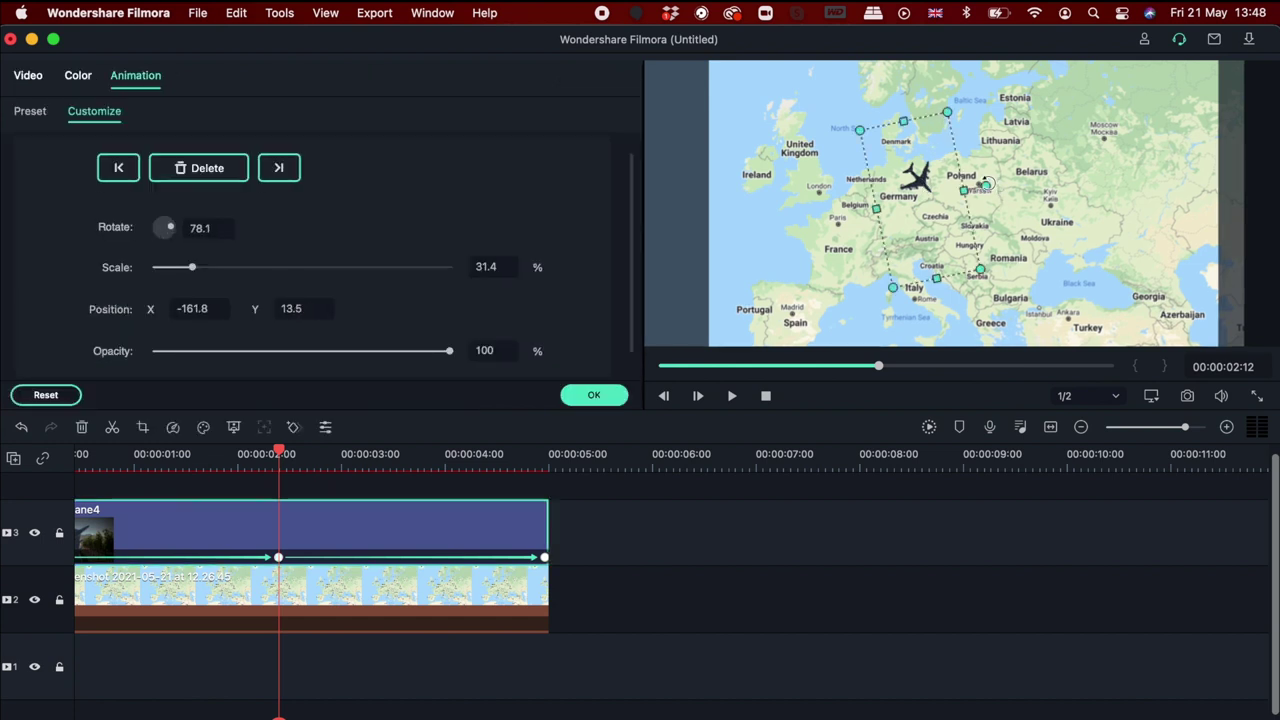
# - Rotate the plane at the 2:12 keyframe to 10.8°, confirm, and replay the flight from the start
pyautogui.moveTo(986, 185); pyautogui.dragTo(940, 178)
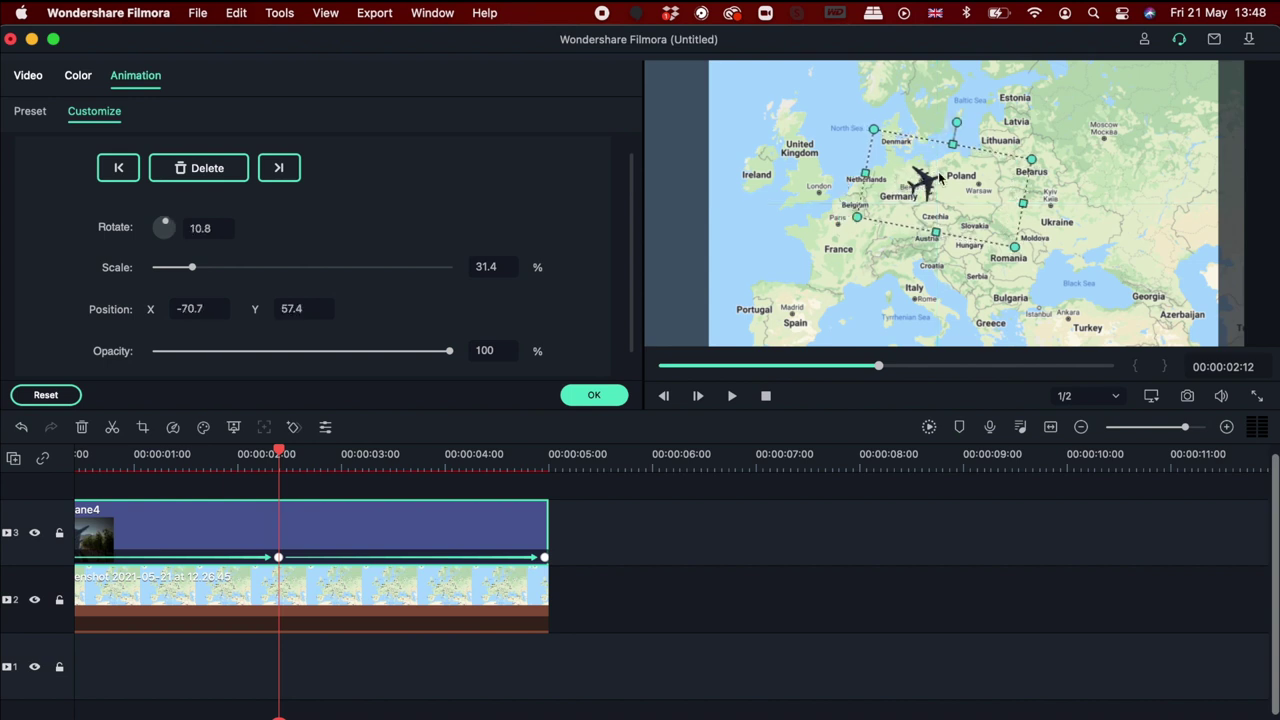
pyautogui.click(594, 395)
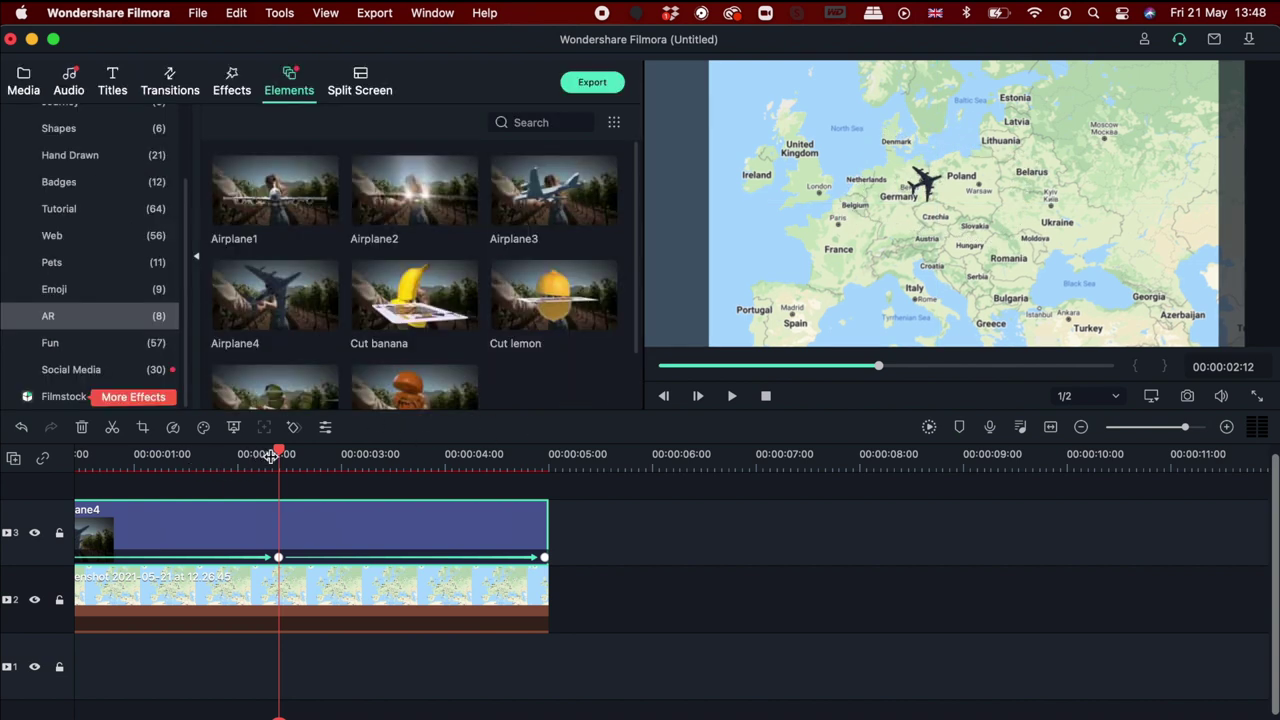
pyautogui.moveTo(281, 457); pyautogui.dragTo(40, 457)
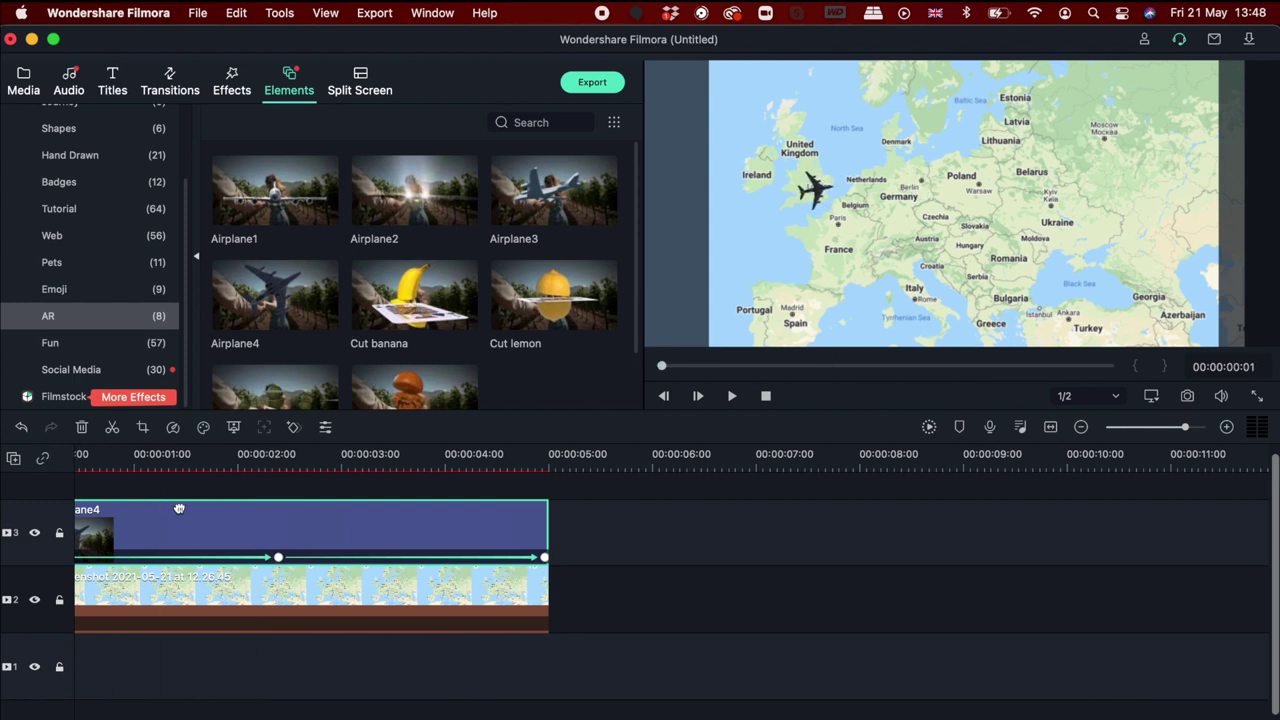
pyautogui.press('space')
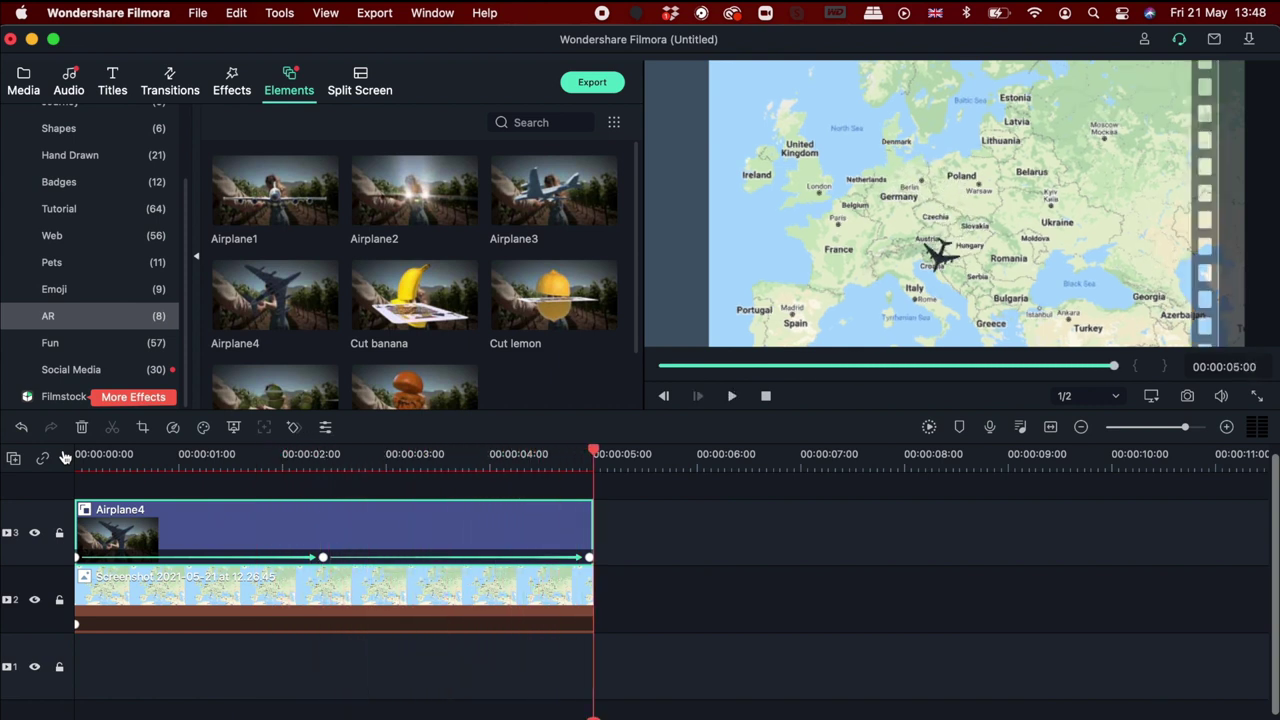
# - Place Element Handdrawn 20 from the Hand Drawn elements on track 4 above Airplane4 and preview it
pyautogui.scroll(1, 63, 457)
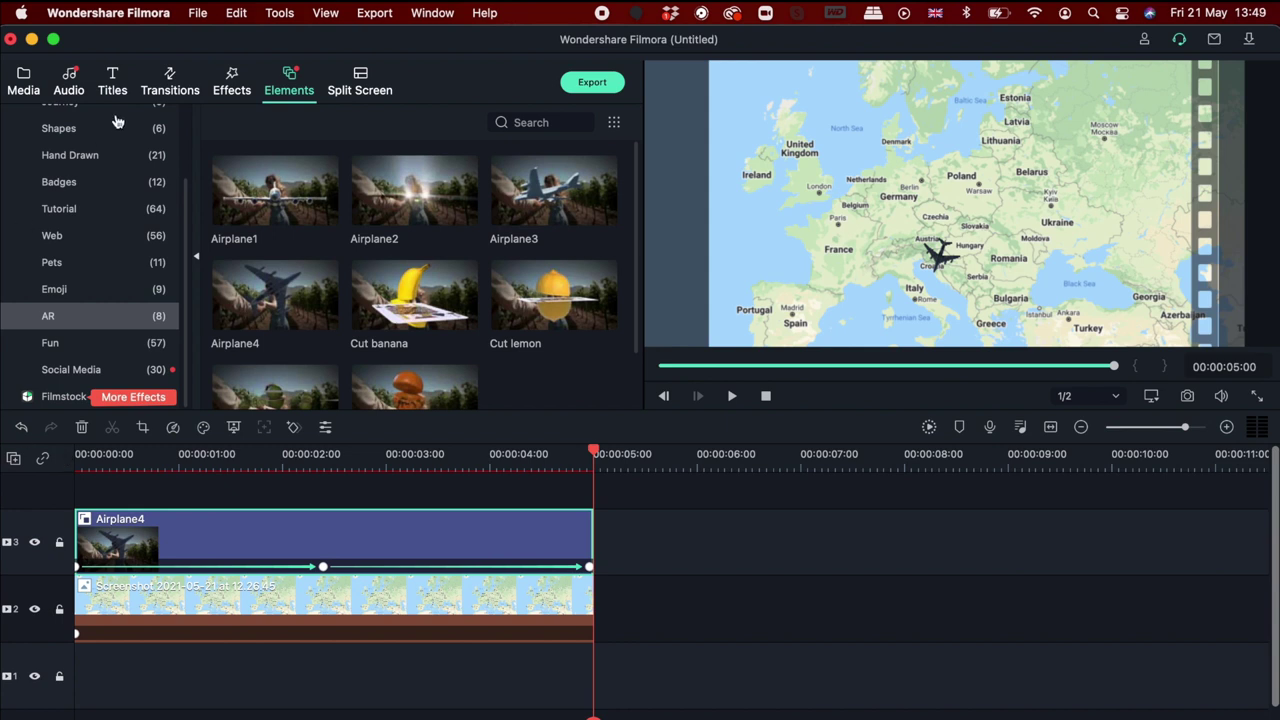
pyautogui.scroll(3, 87, 174)
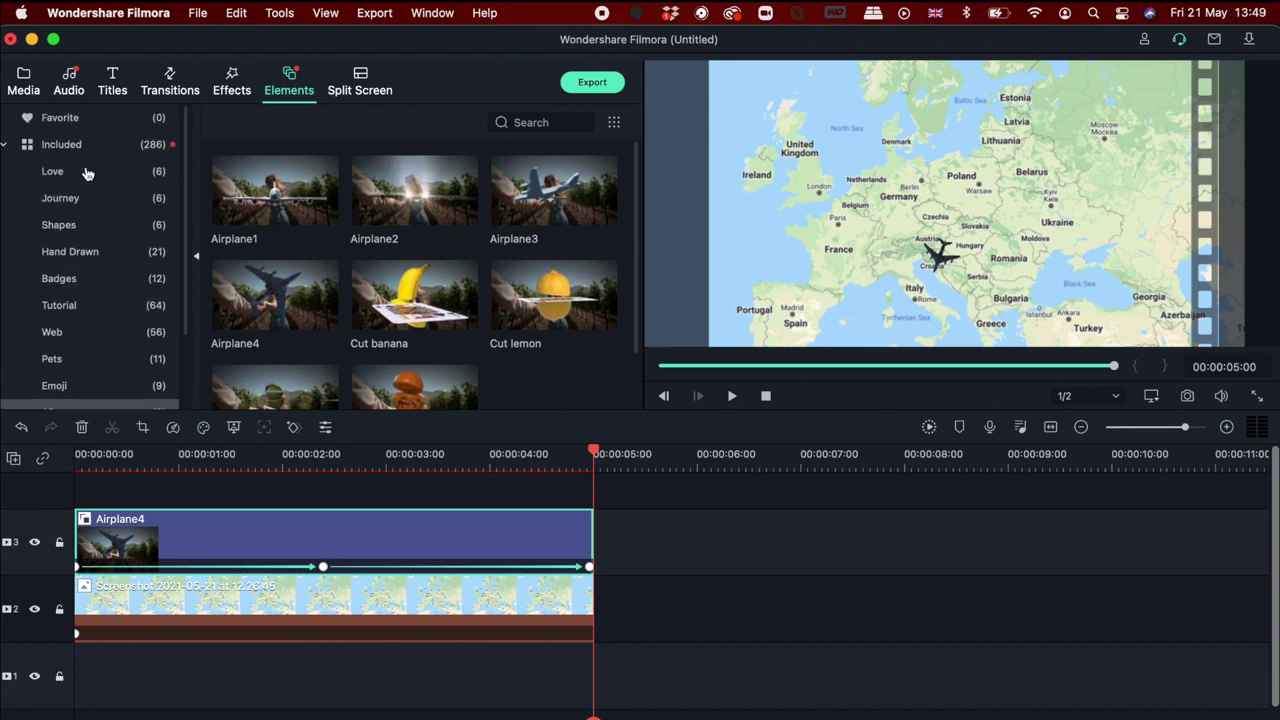
pyautogui.click(104, 251)
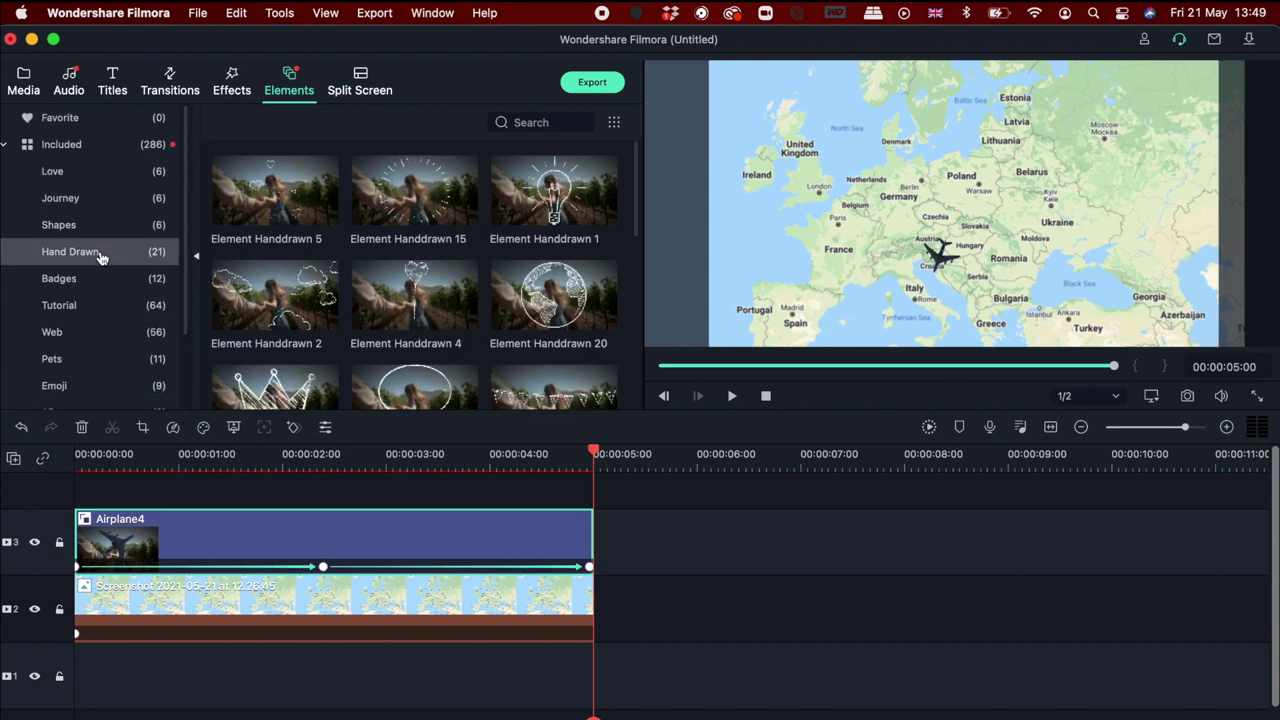
pyautogui.scroll(-1, 498, 357)
pyautogui.moveTo(543, 257); pyautogui.dragTo(80, 495)
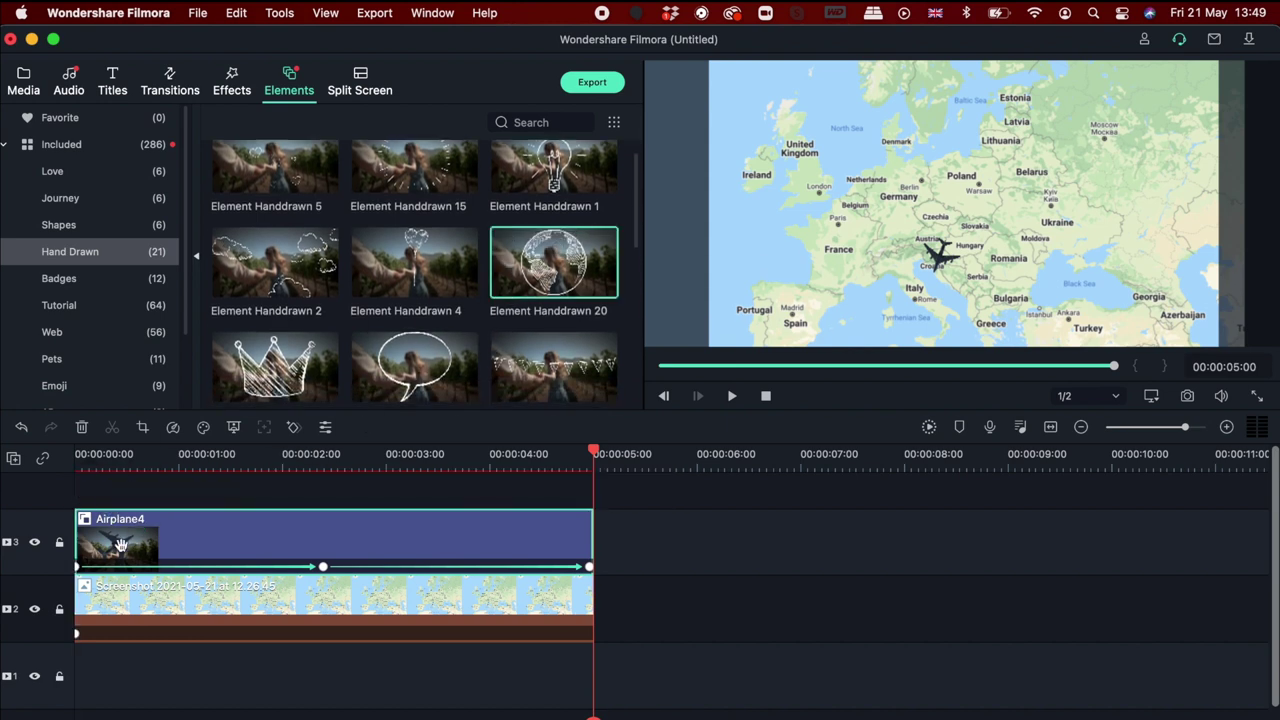
pyautogui.moveTo(567, 262); pyautogui.dragTo(80, 492)
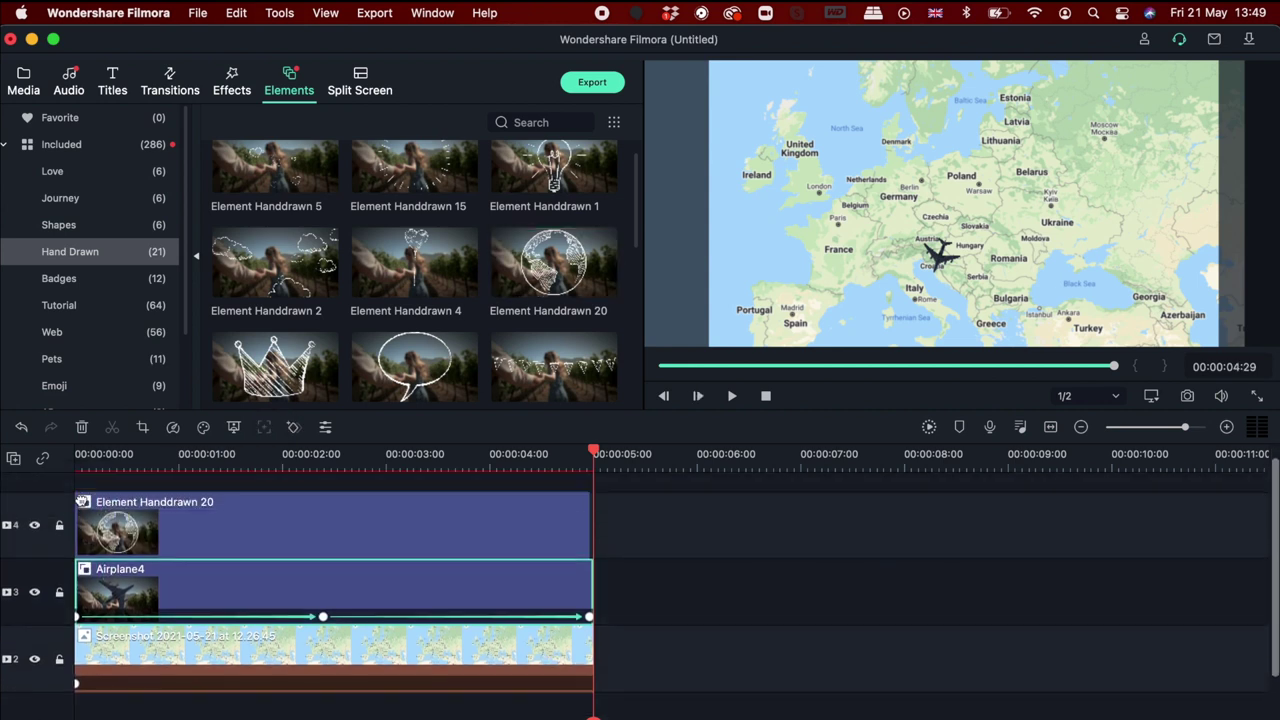
pyautogui.scroll(1, 82, 502)
pyautogui.click(84, 537)
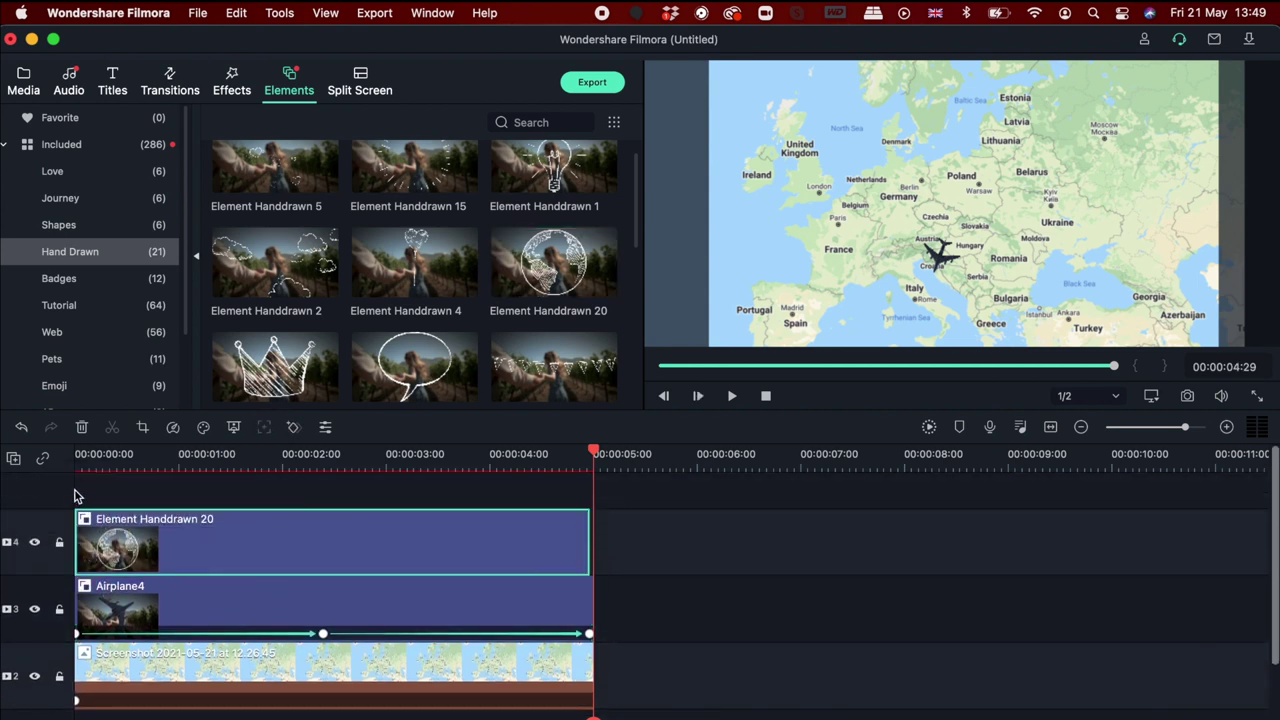
pyautogui.moveTo(588, 455); pyautogui.dragTo(3, 456)
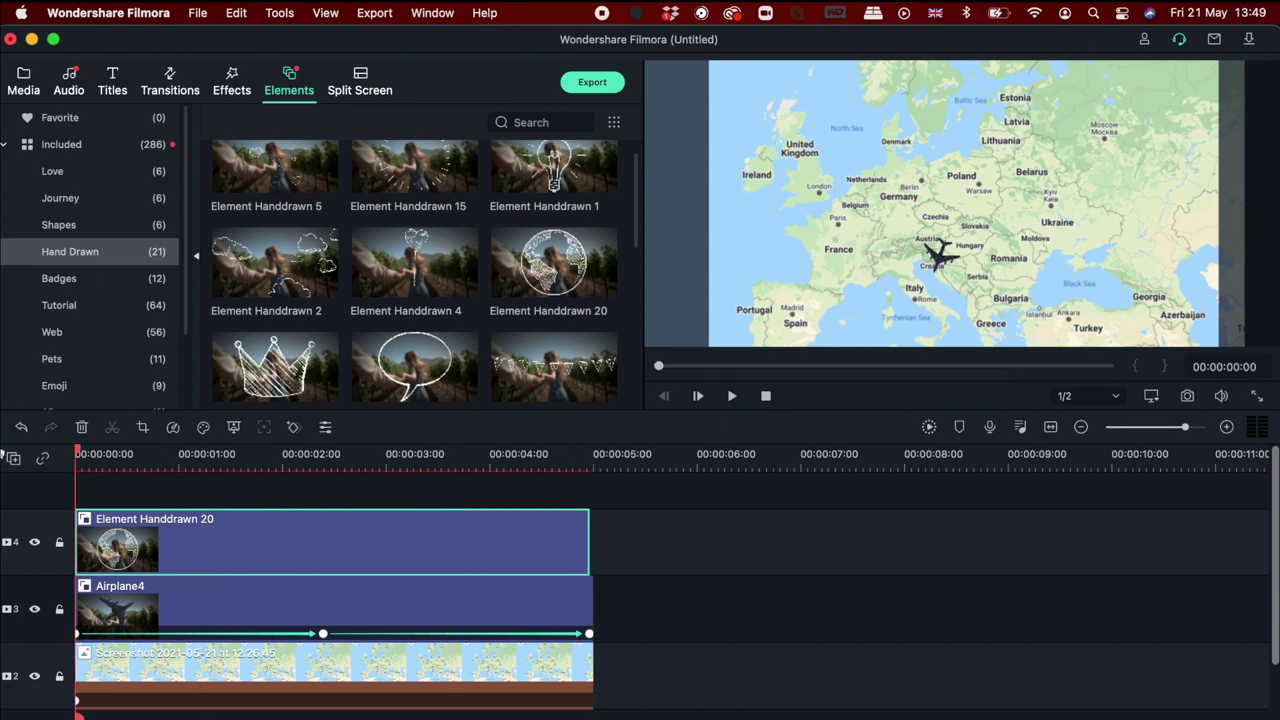
pyautogui.press('space')
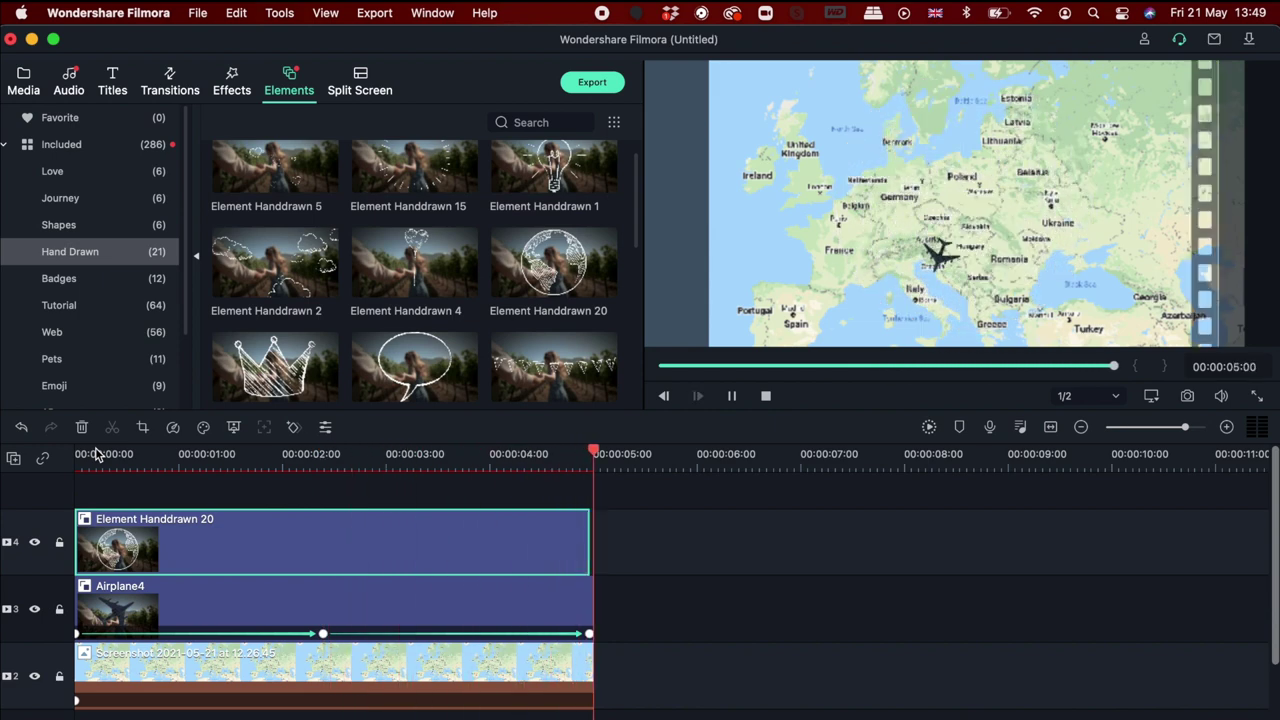
# - Scale the Handdrawn 20 circle to 133% around the map, then replay from the start
pyautogui.press('space')
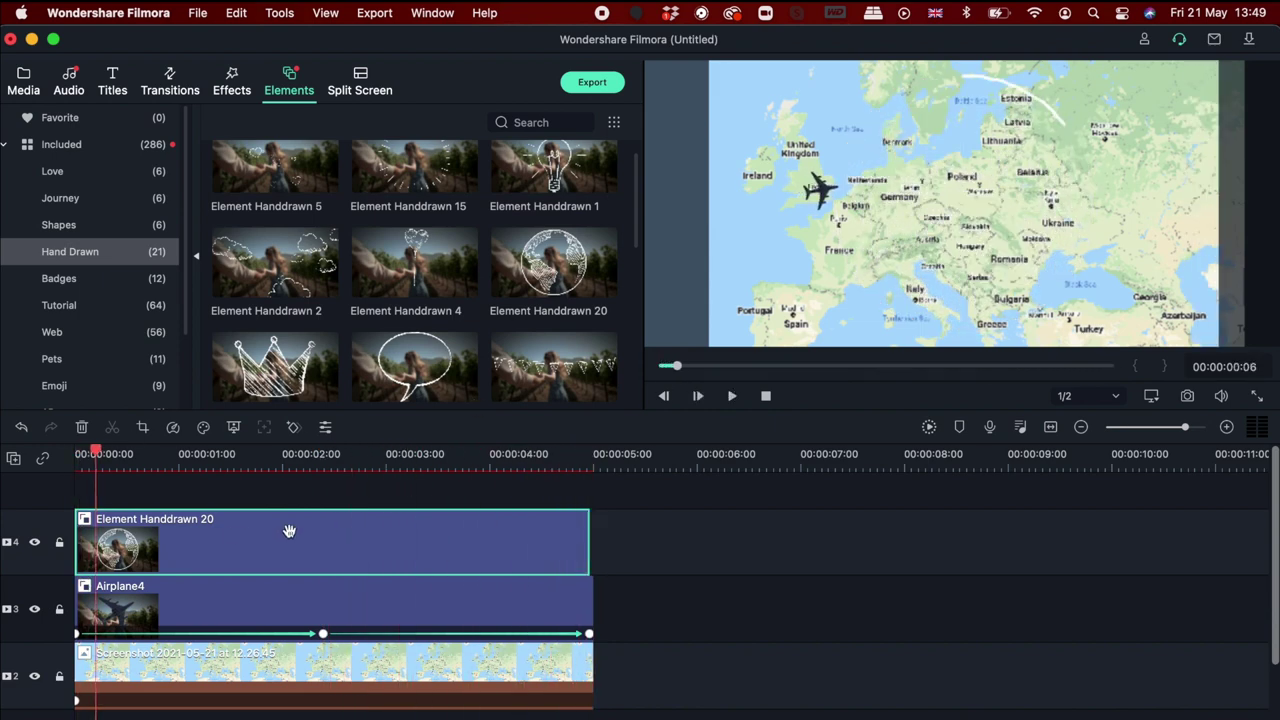
pyautogui.doubleClick(220, 553)
pyautogui.moveTo(820, 64)
pyautogui.mouseDown()
pyautogui.moveTo(763, 49)
pyautogui.moveTo(797, 70)
pyautogui.mouseUp()
pyautogui.moveTo(1107, 350); pyautogui.dragTo(1145, 370)
pyautogui.click(78, 455)
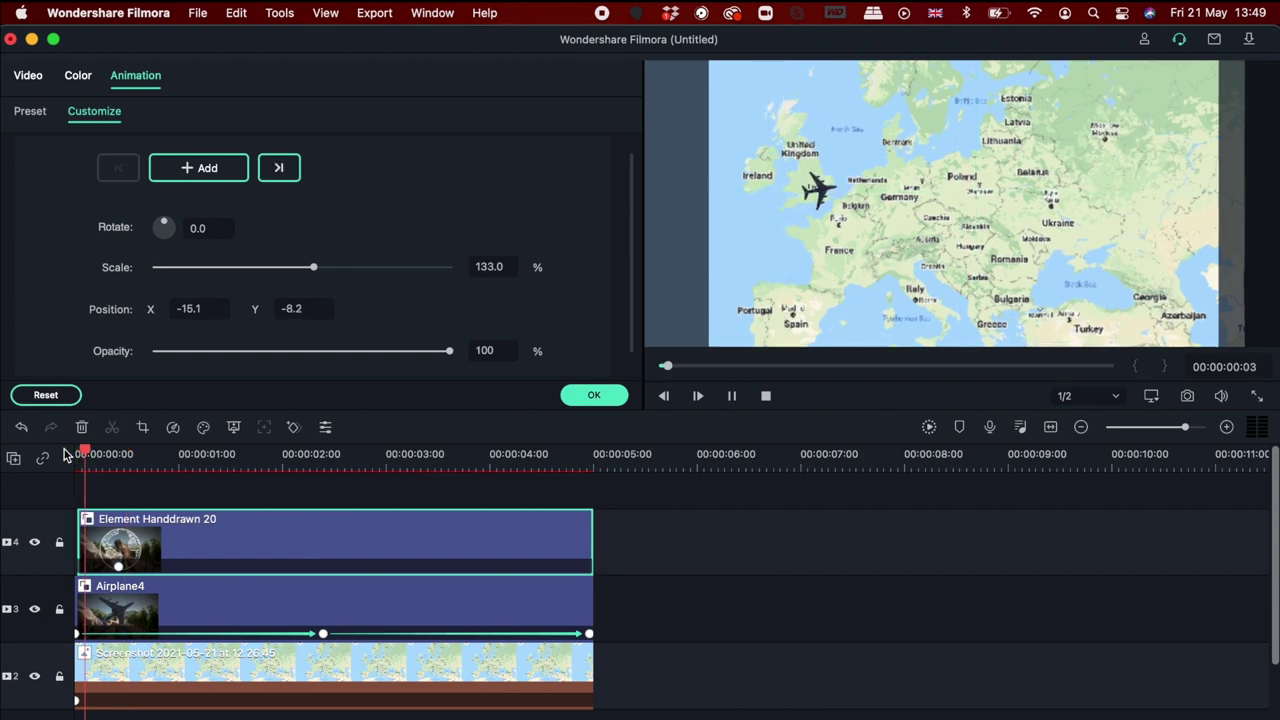
pyautogui.press('space')
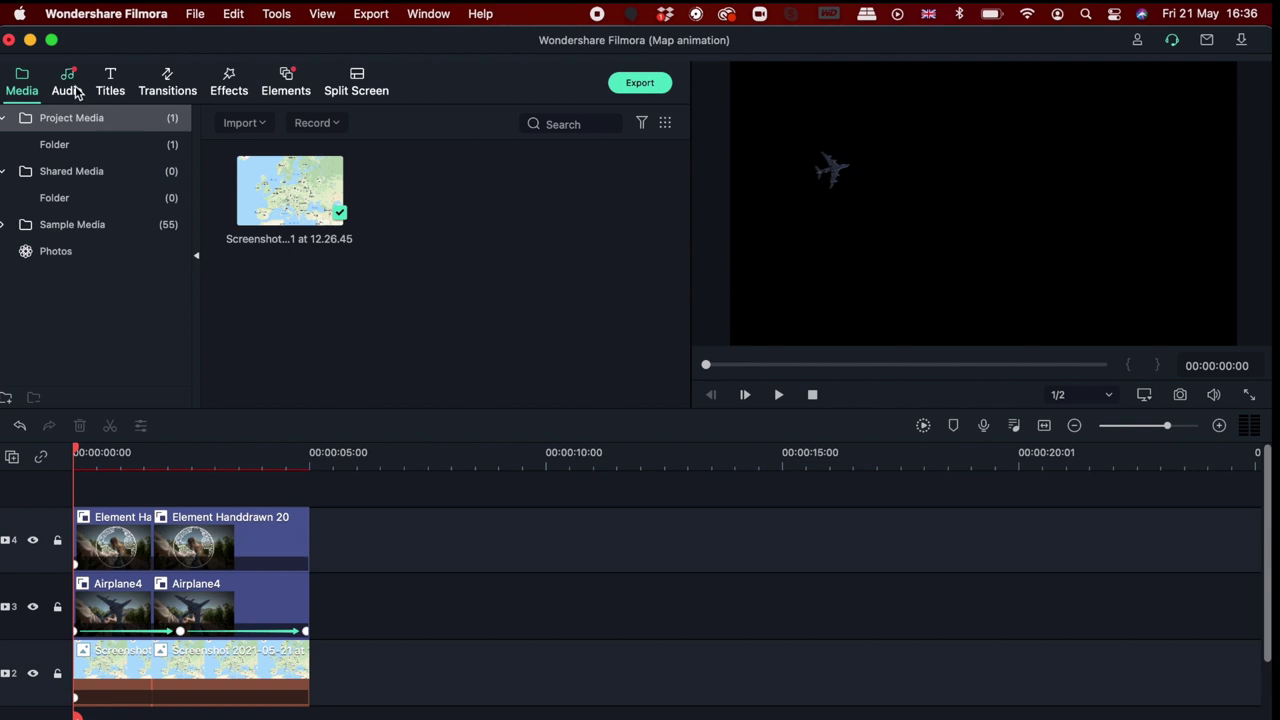
# - Preview the Electronic tracks Rainbow Youth and Living Pulse, then add Living Pulse to the timeline
pyautogui.click(67, 88)
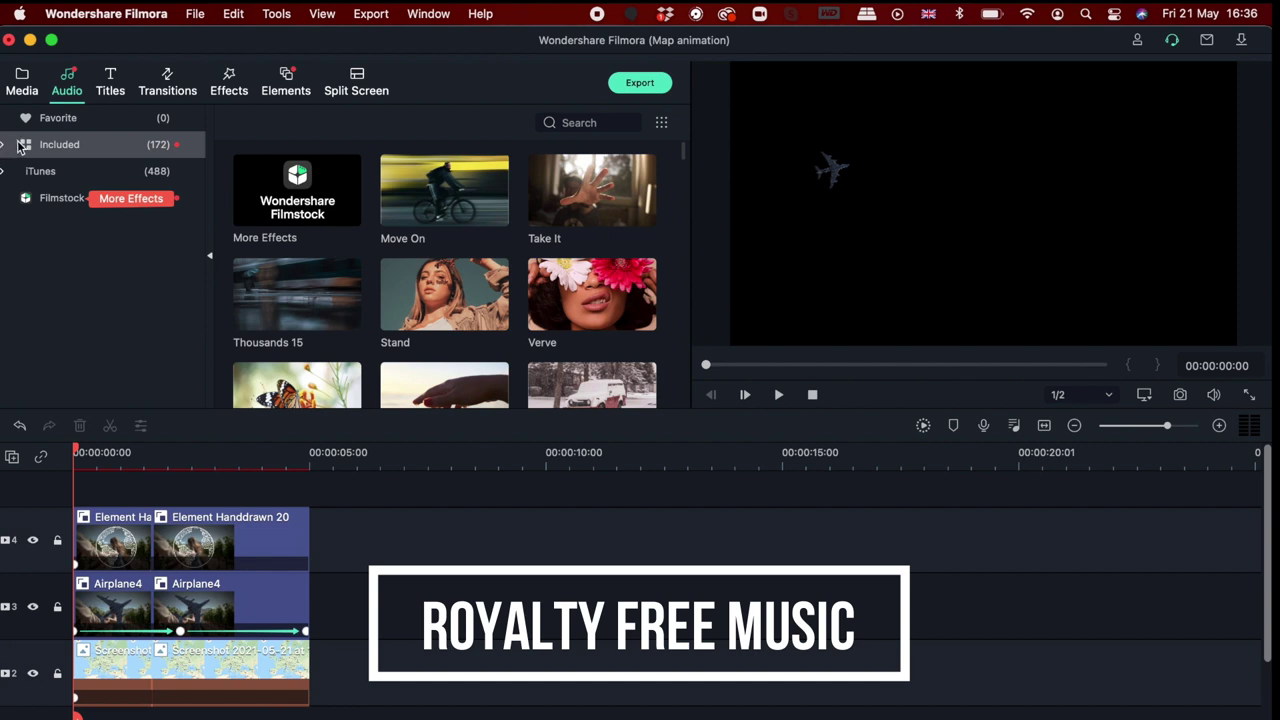
pyautogui.click(22, 146)
pyautogui.click(80, 279)
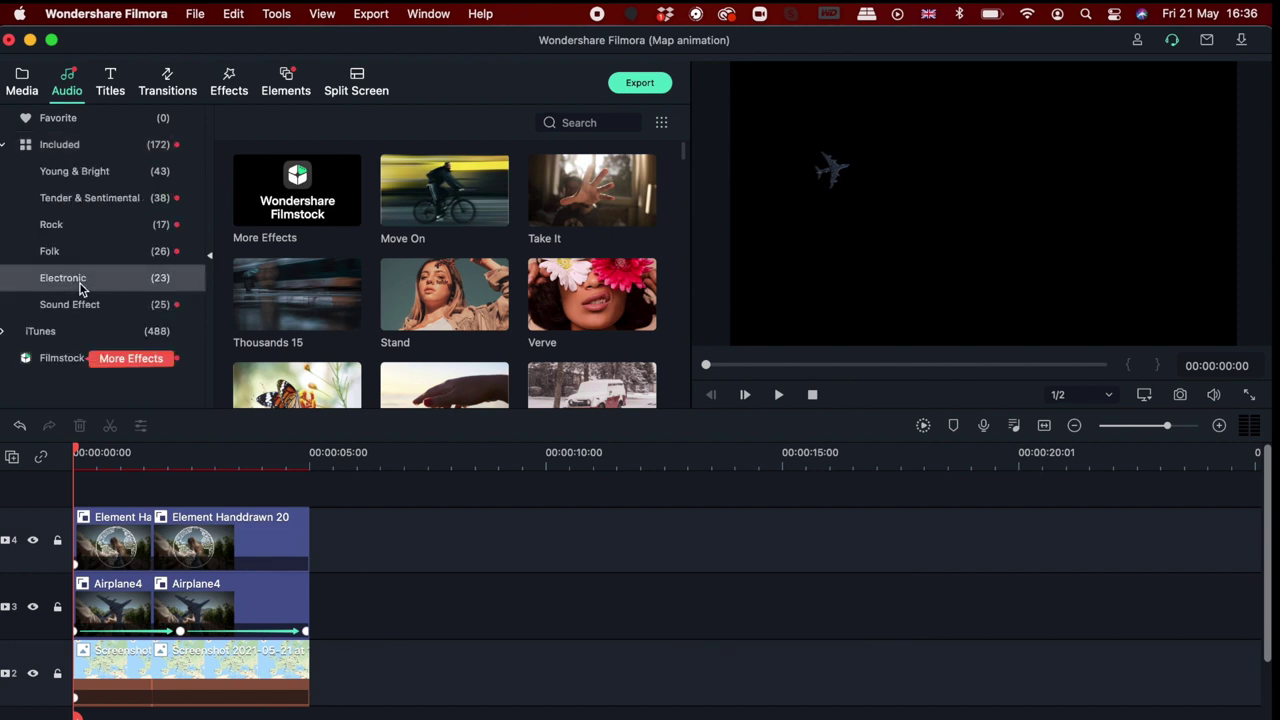
pyautogui.scroll(-5, 355, 293)
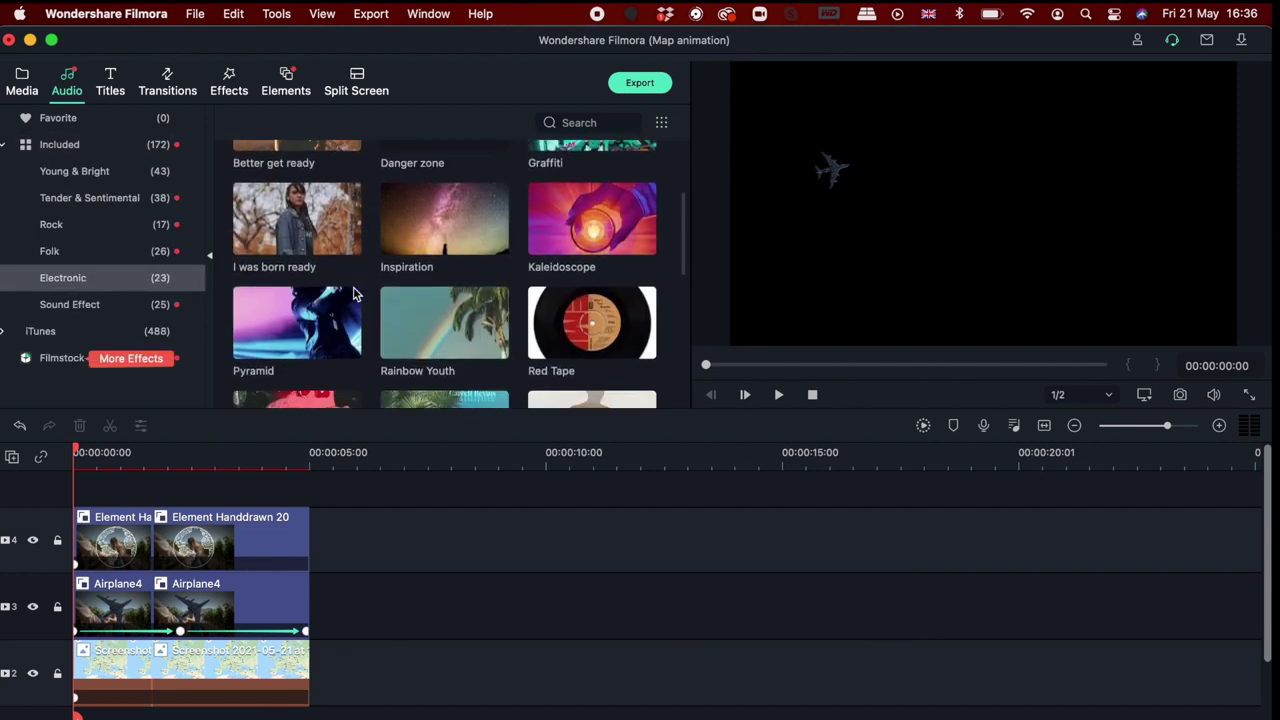
pyautogui.click(435, 310)
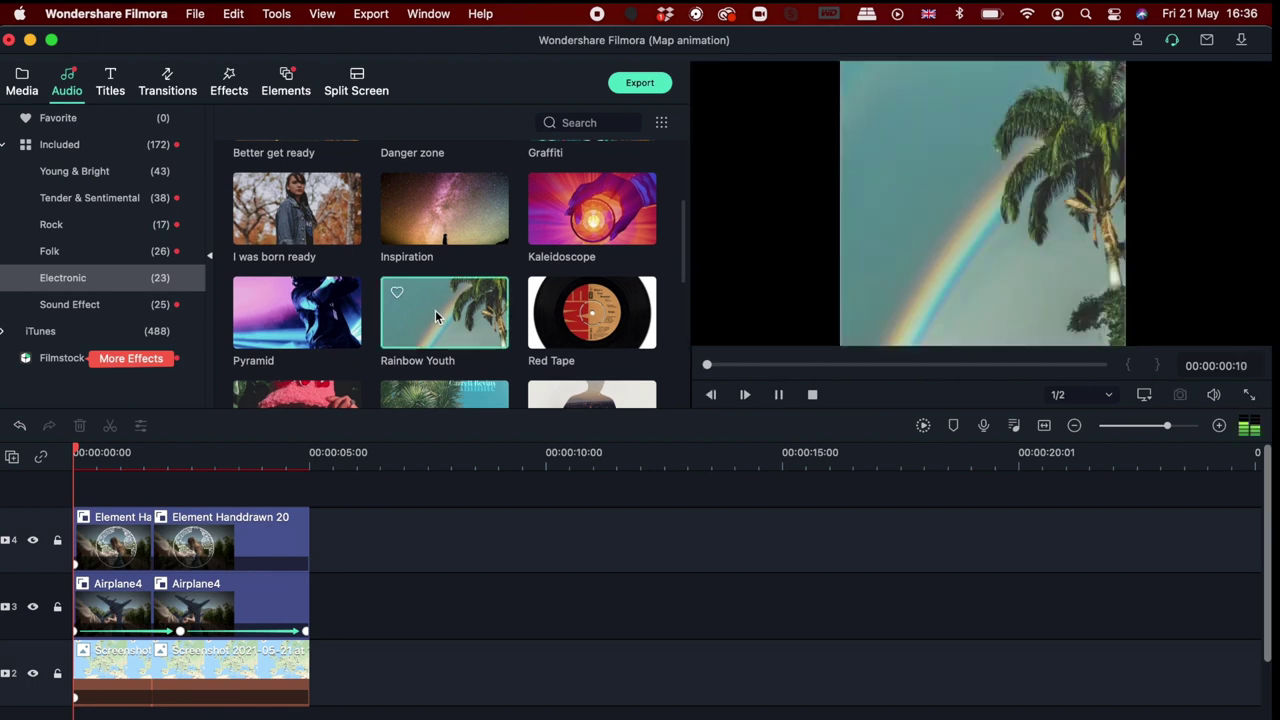
pyautogui.scroll(-3, 555, 310)
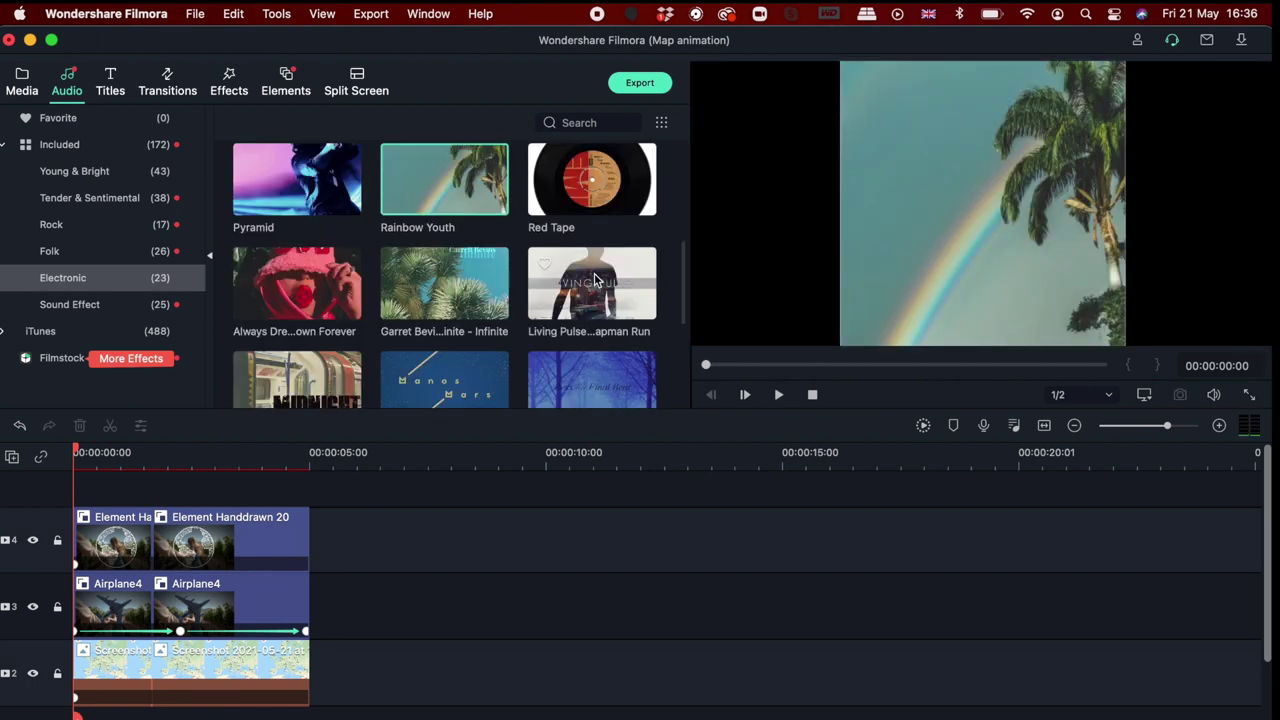
pyautogui.click(594, 280)
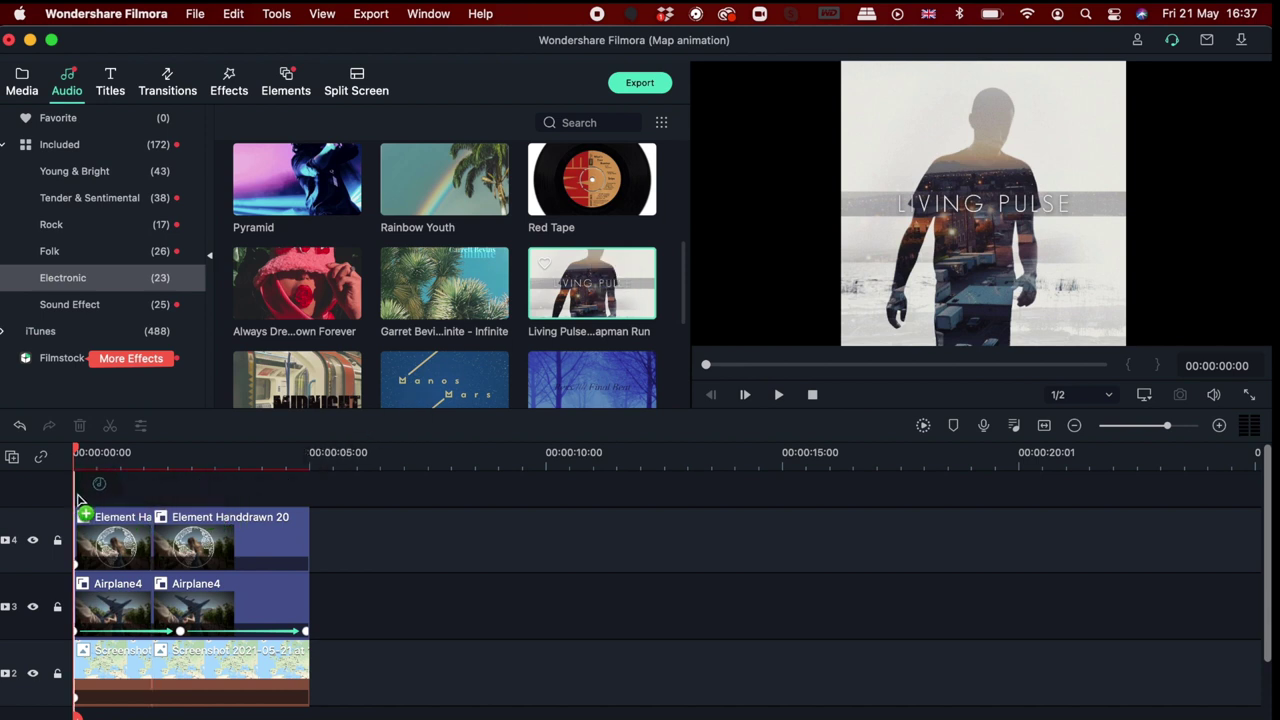
pyautogui.moveTo(80, 497); pyautogui.dragTo(80, 499)
pyautogui.scroll(-5, 126, 492)
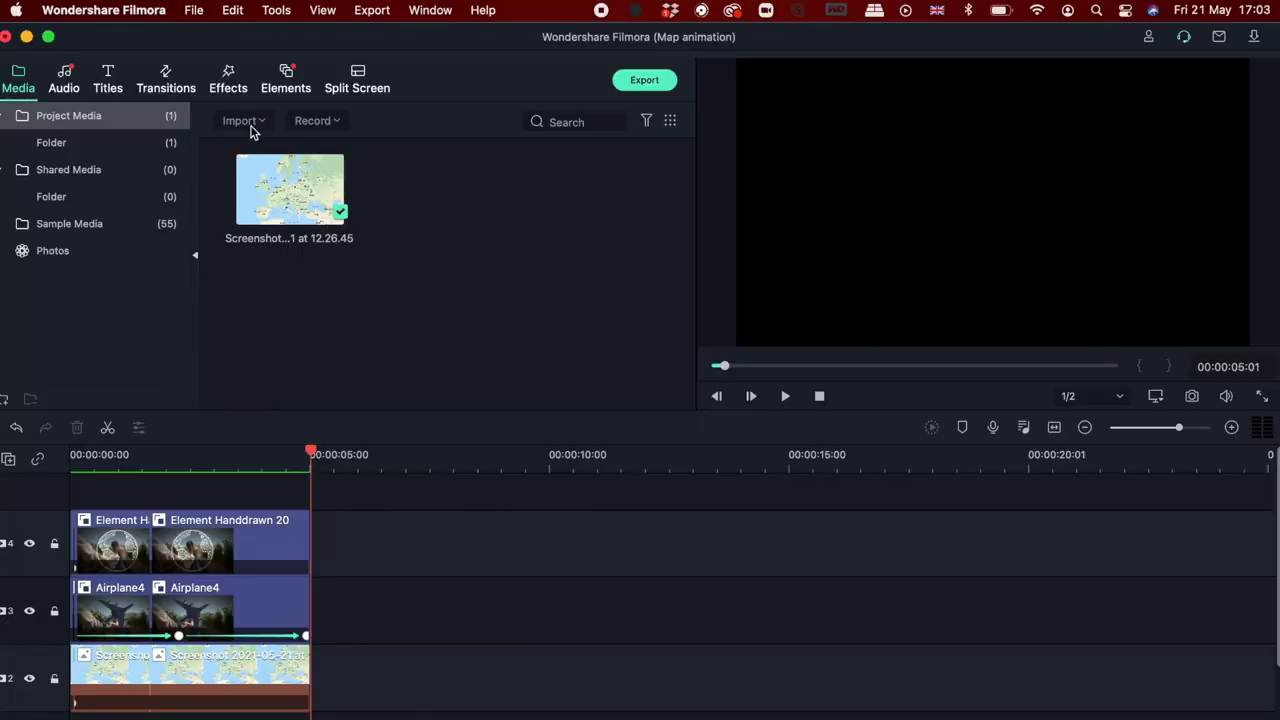
# - Import 001.mov from the Desktop into the media library
pyautogui.click(251, 128)
pyautogui.click(259, 142)
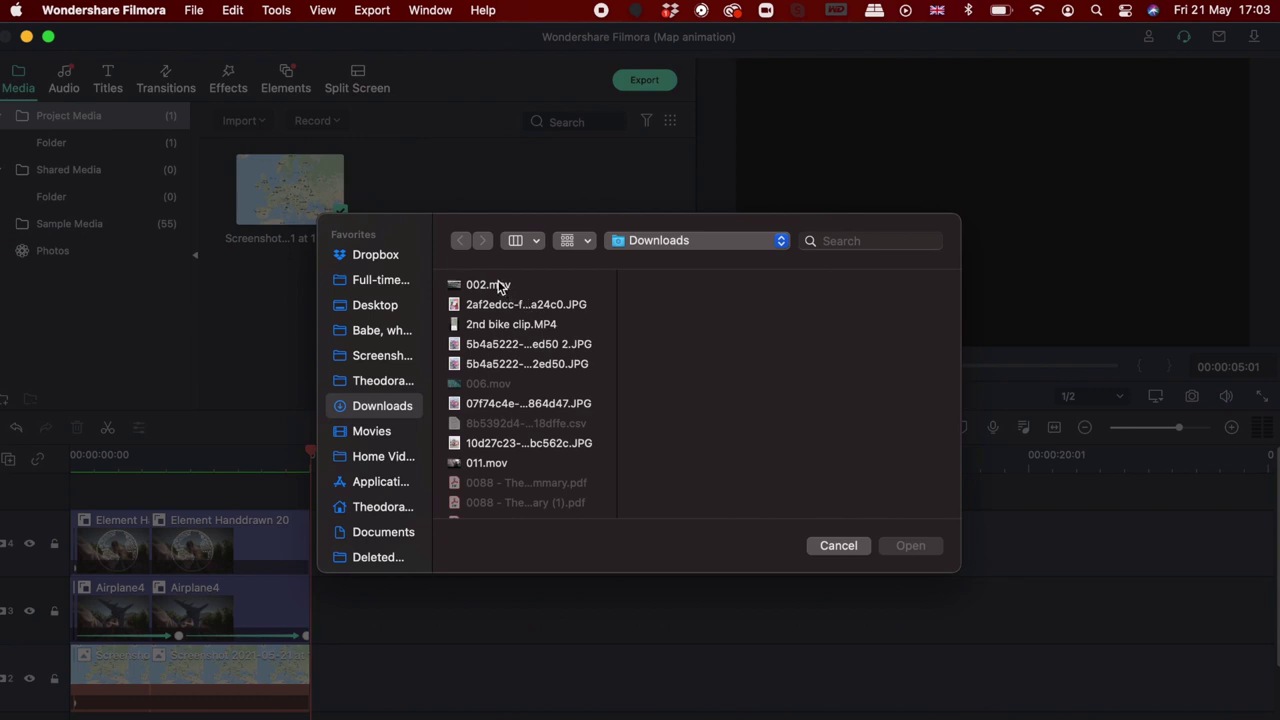
pyautogui.click(375, 307)
pyautogui.click(487, 285)
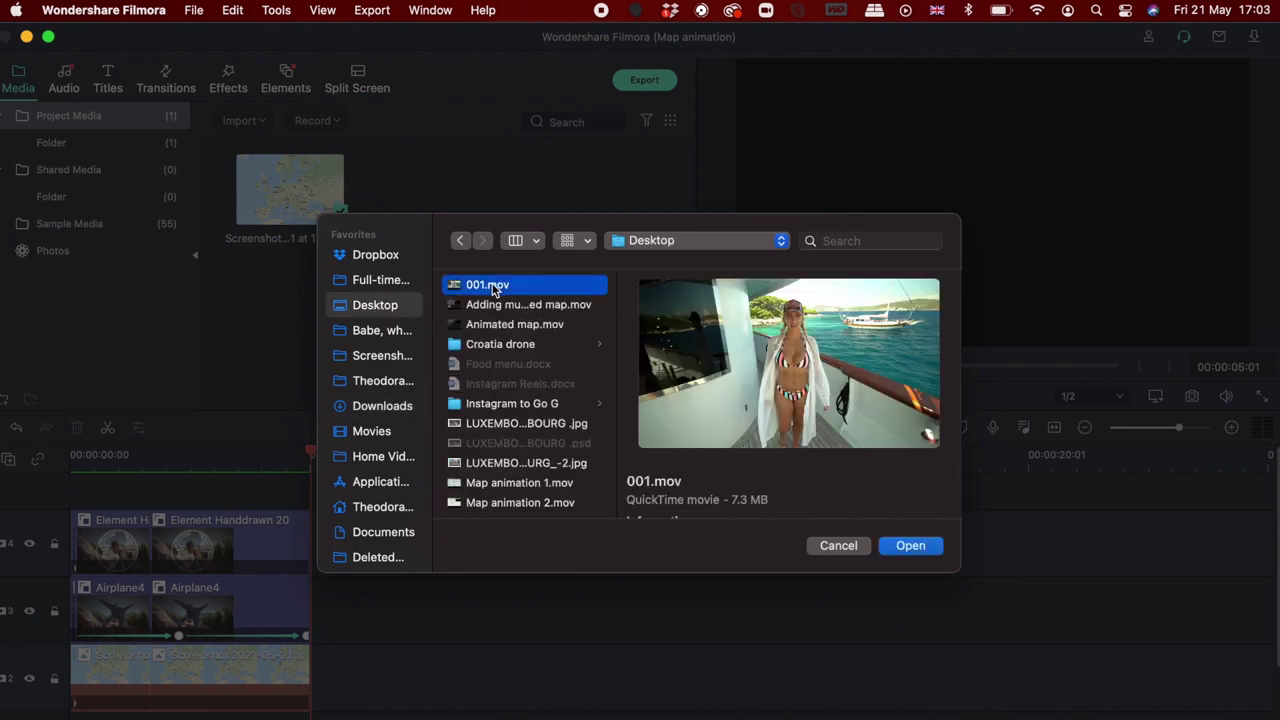
pyautogui.click(906, 548)
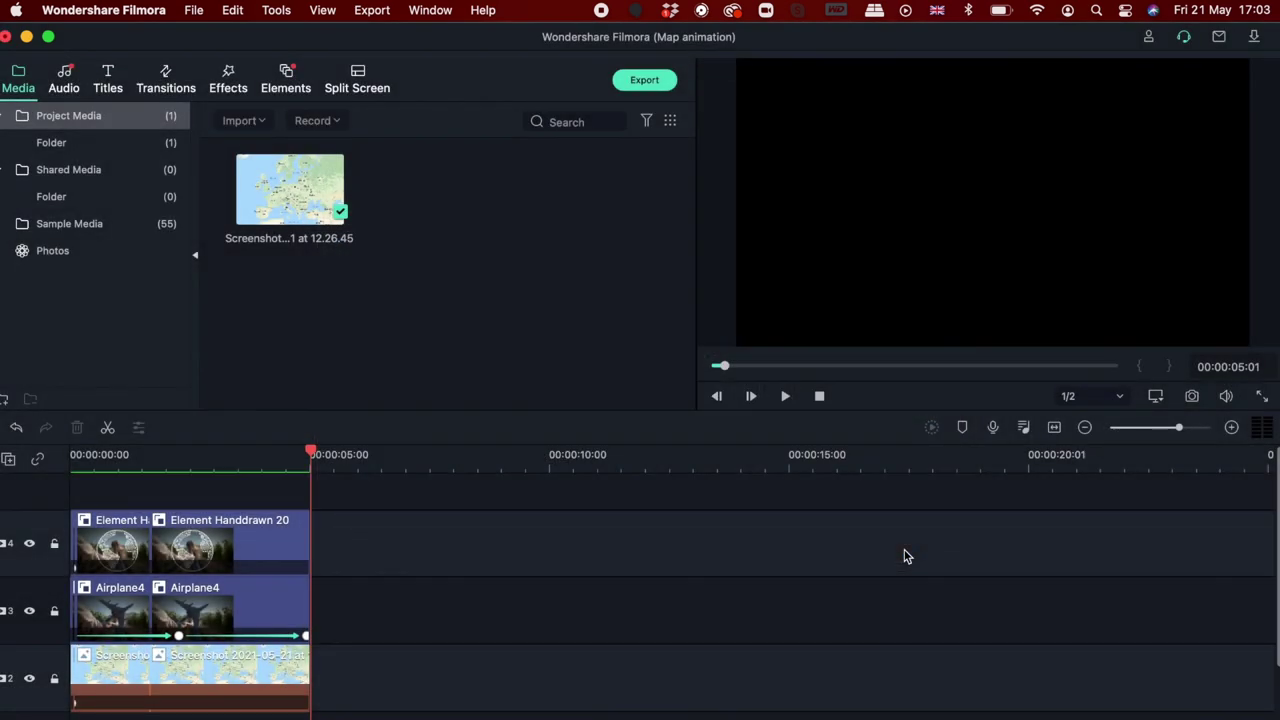
# - Import the Croatia drone folder and put clip 001 on track 2 after the map screenshot
pyautogui.click(262, 121)
pyautogui.click(268, 162)
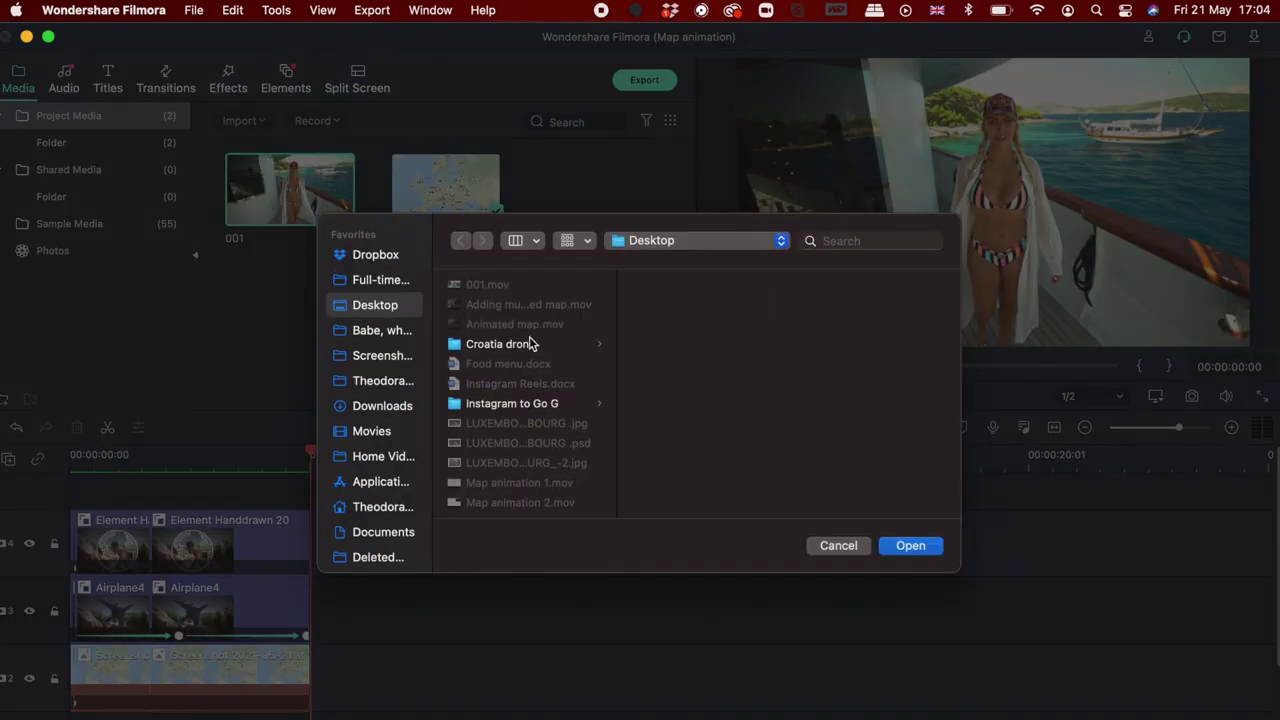
pyautogui.click(529, 346)
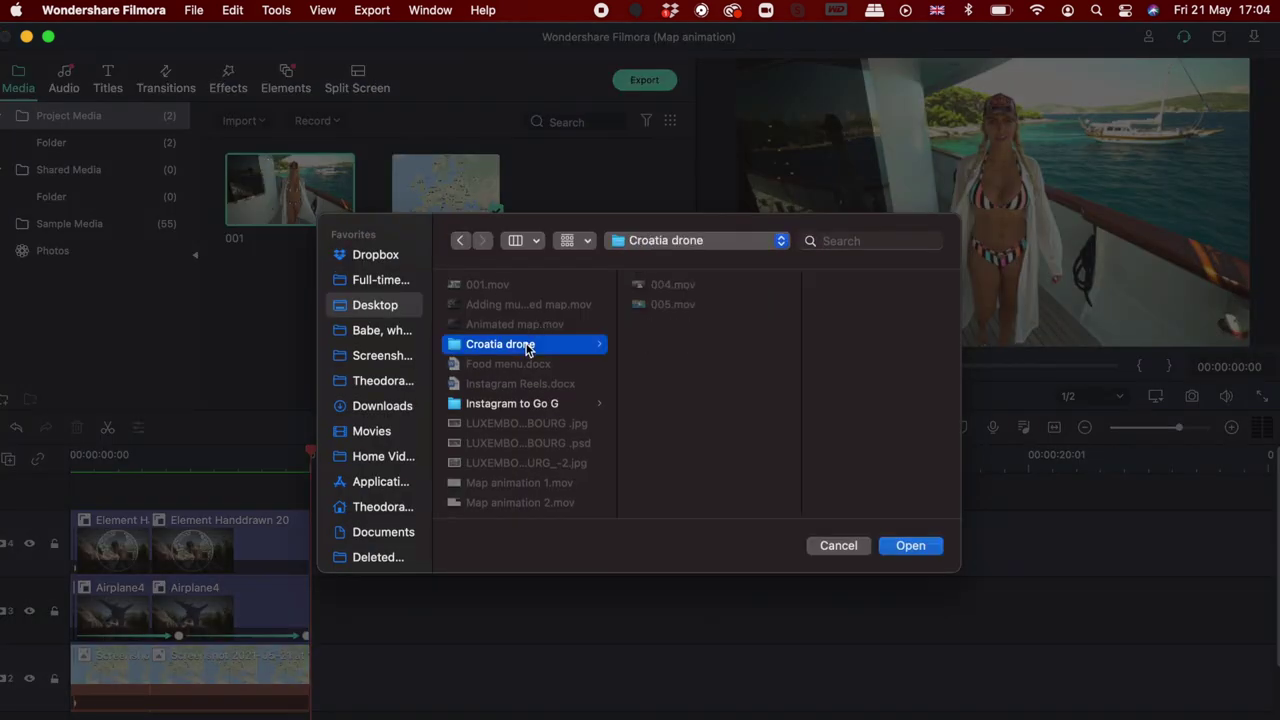
pyautogui.click(910, 546)
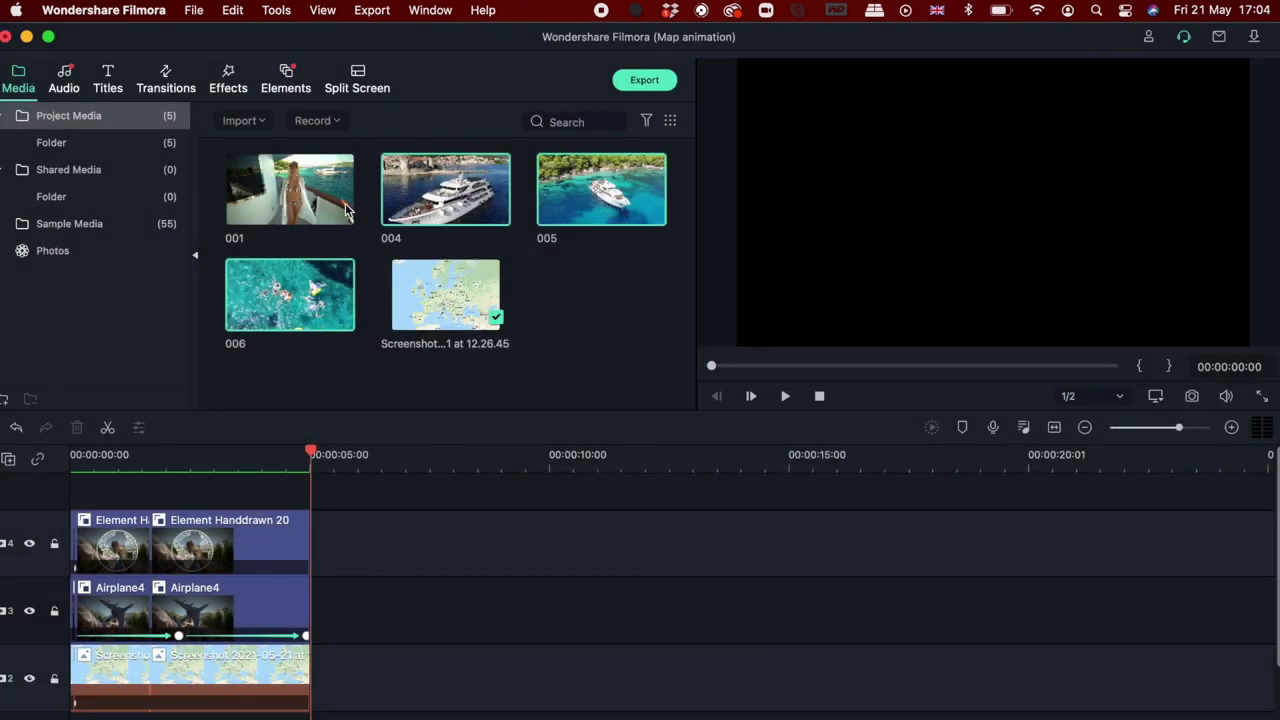
pyautogui.moveTo(347, 210); pyautogui.dragTo(320, 688)
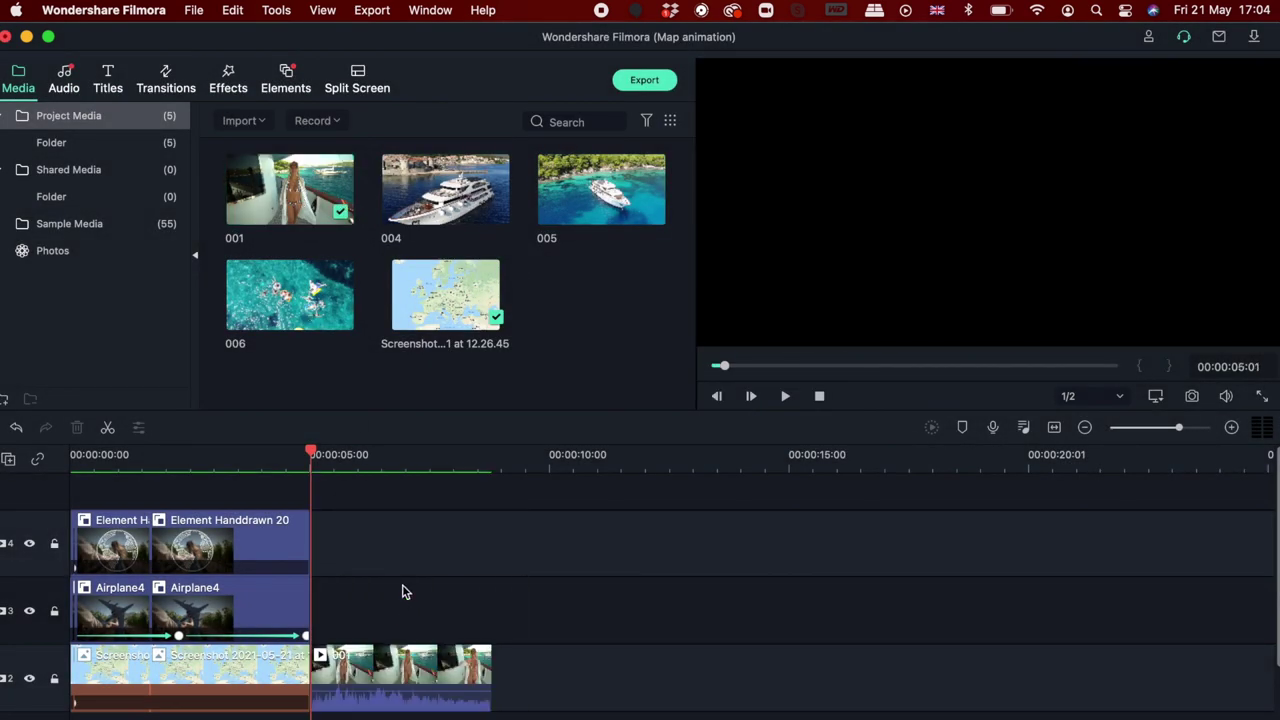
pyautogui.scroll(-3, 403, 591)
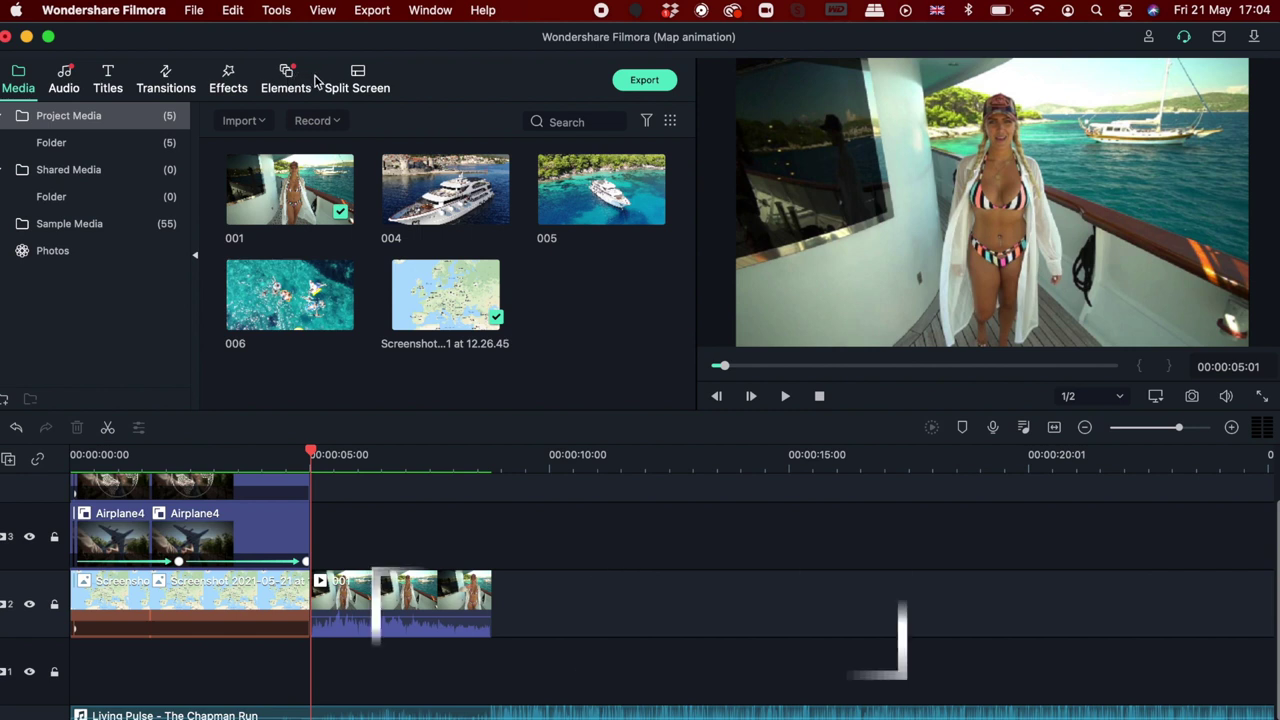
# - Place the '1 2 | 3' split-screen template on track 2 right after clip 001
pyautogui.click(362, 80)
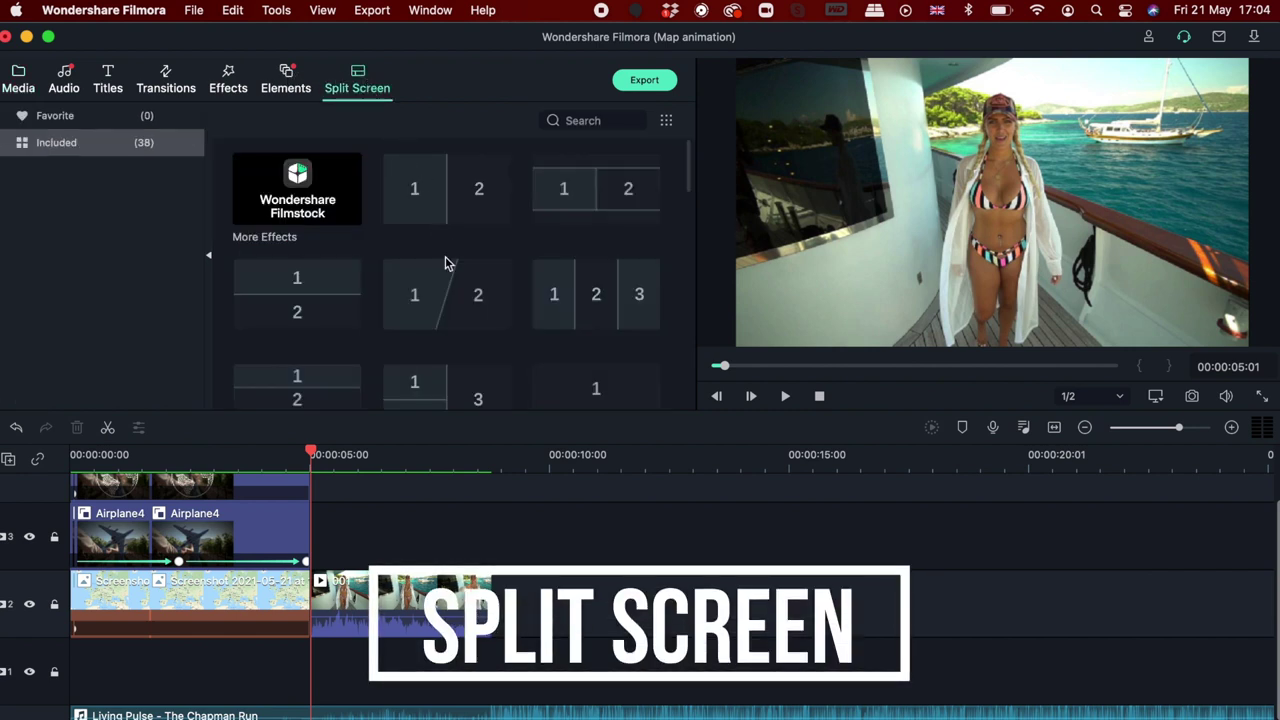
pyautogui.scroll(-8, 447, 263)
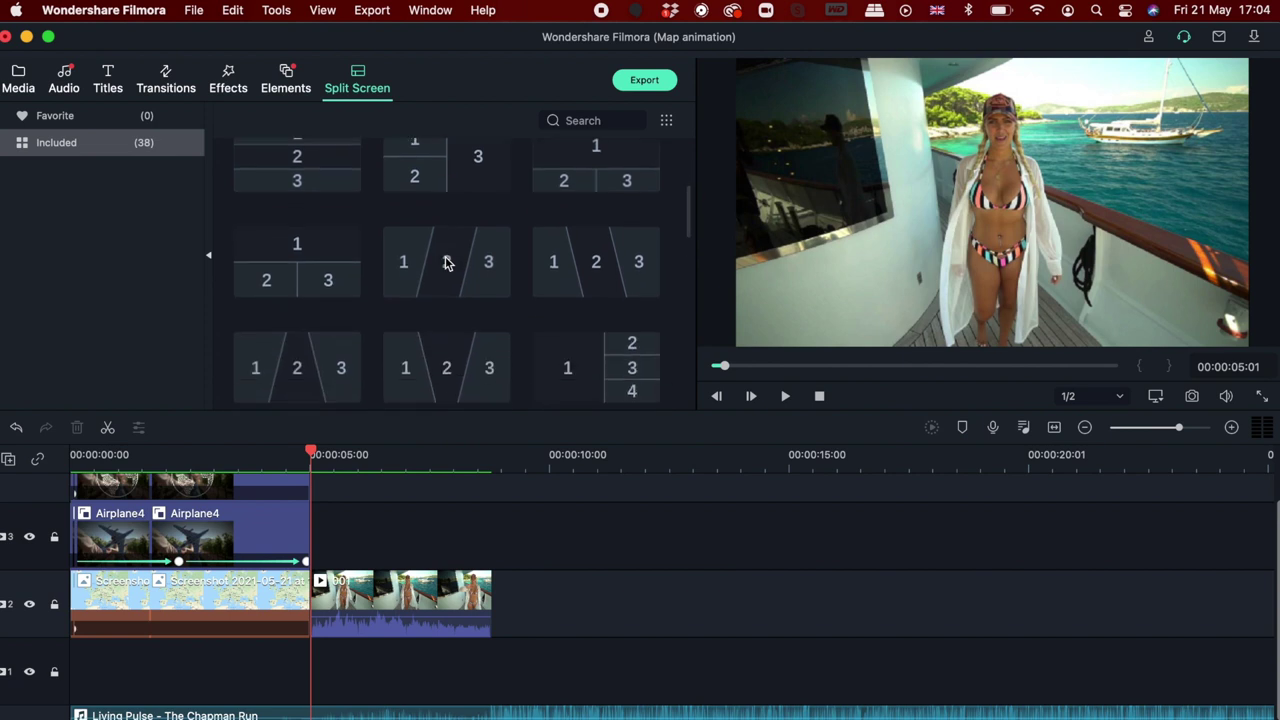
pyautogui.scroll(-2, 447, 263)
pyautogui.scroll(4, 447, 263)
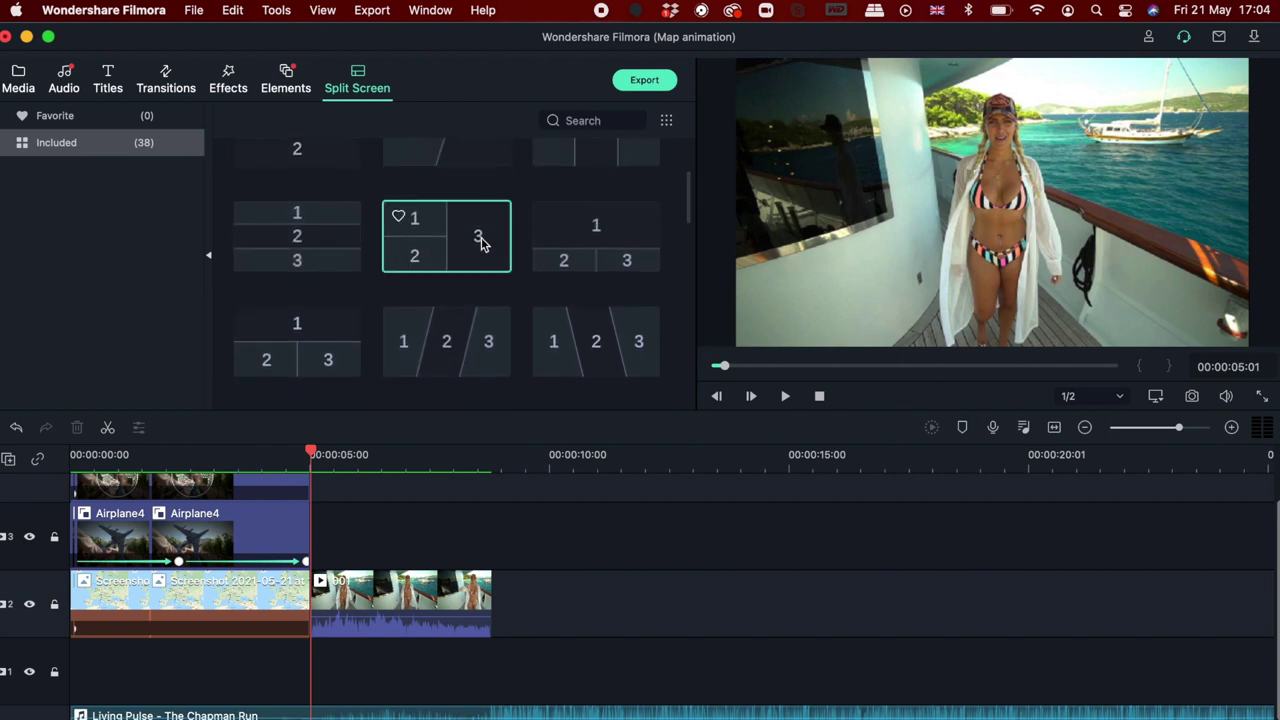
pyautogui.click(481, 243)
pyautogui.moveTo(446, 240); pyautogui.dragTo(293, 588)
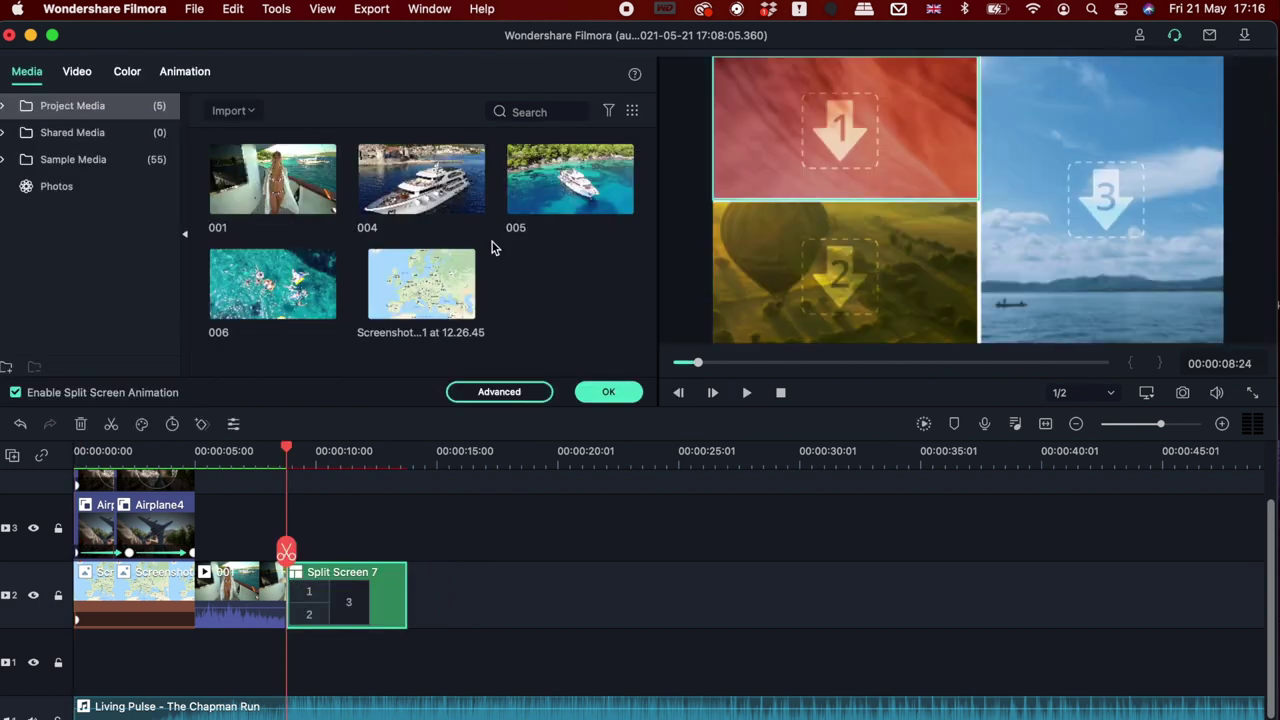
# - Fill split-screen panels 3, 2 and 1 with clips 005, 004 and 006
pyautogui.moveTo(1041, 170); pyautogui.dragTo(1043, 172)
pyautogui.moveTo(540, 222); pyautogui.dragTo(803, 303)
pyautogui.moveTo(260, 272); pyautogui.dragTo(873, 127)
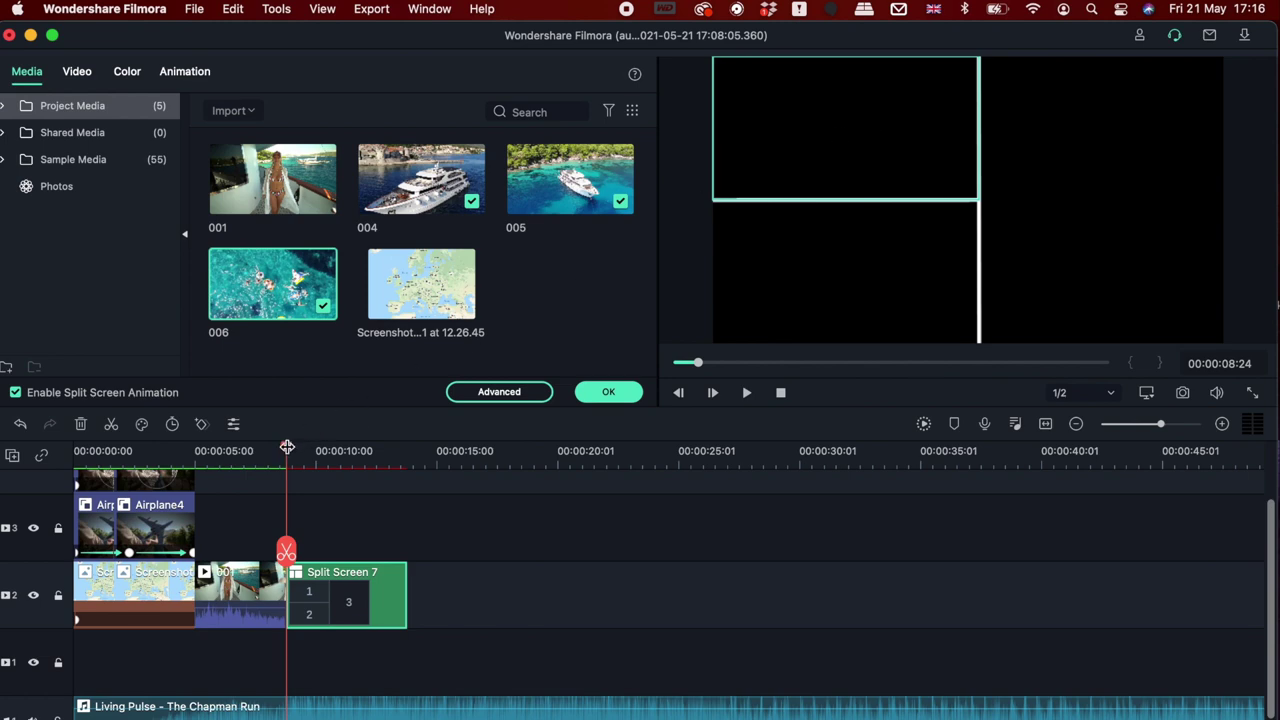
pyautogui.moveTo(287, 447); pyautogui.dragTo(321, 450)
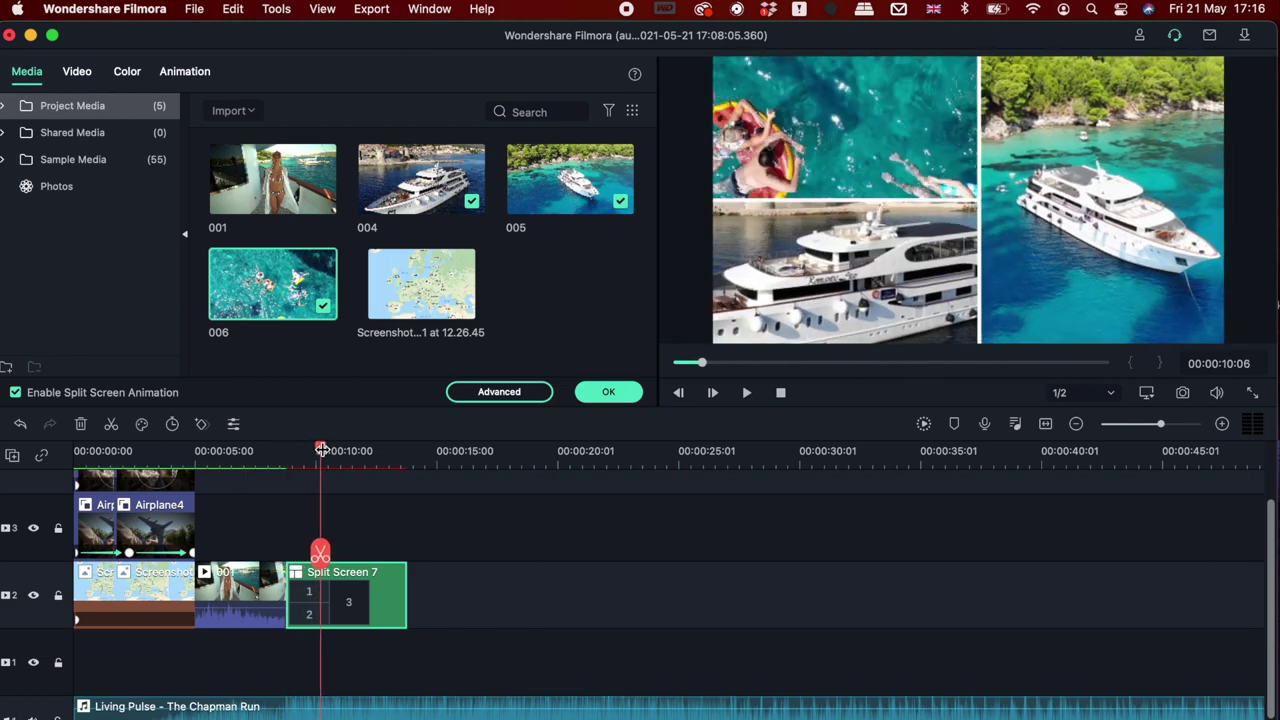
# - Zoom panels 2 and 1 out slightly, play back the split screen, and confirm
pyautogui.click(852, 259)
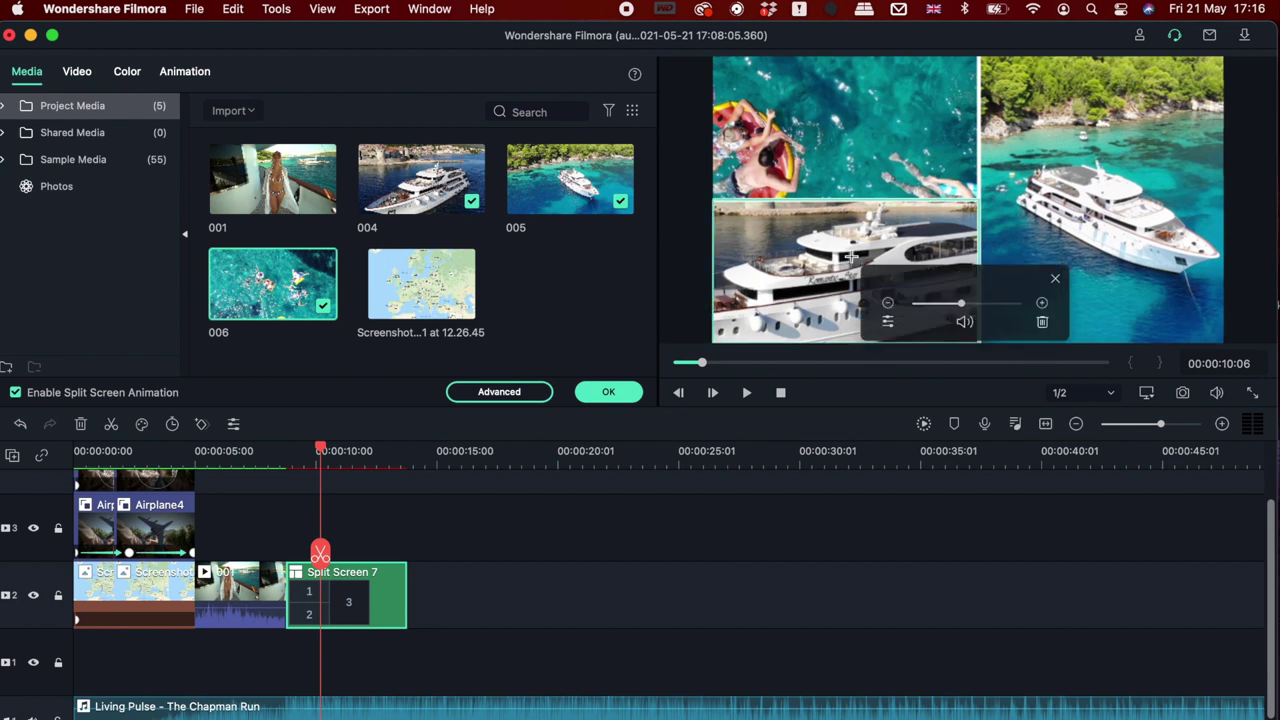
pyautogui.moveTo(965, 306); pyautogui.dragTo(937, 310)
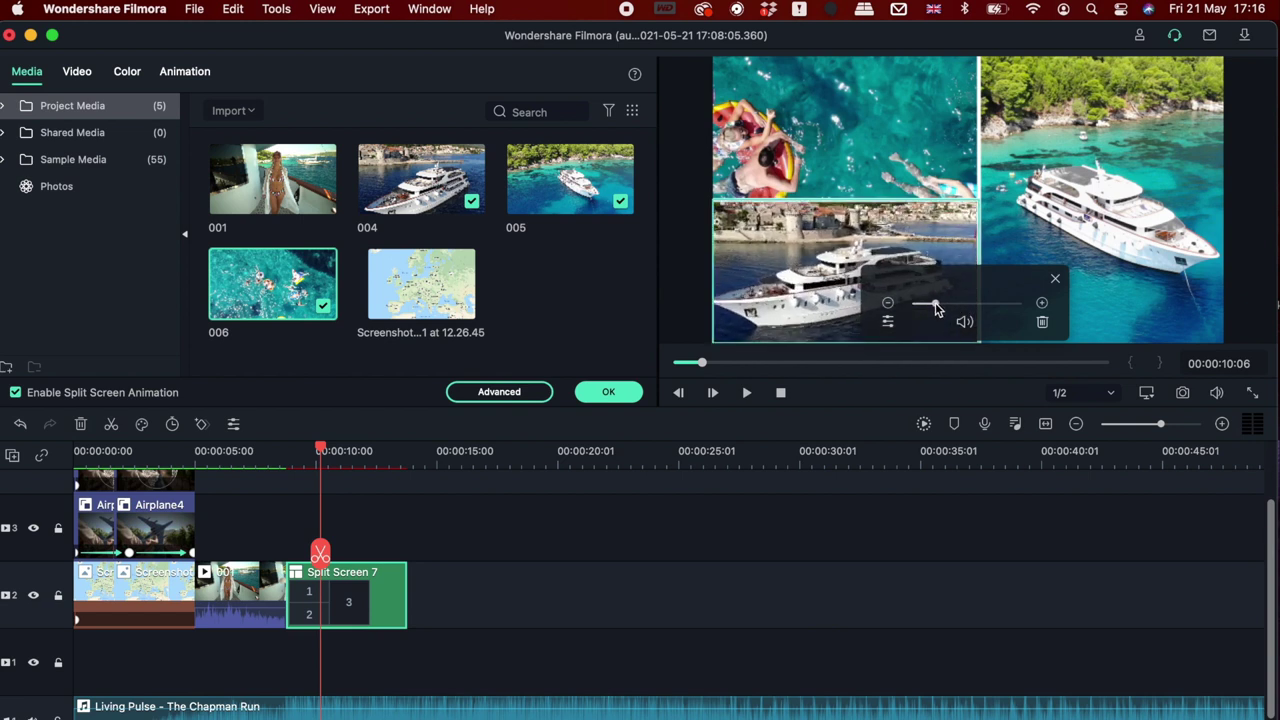
pyautogui.click(876, 120)
pyautogui.moveTo(961, 303); pyautogui.dragTo(938, 310)
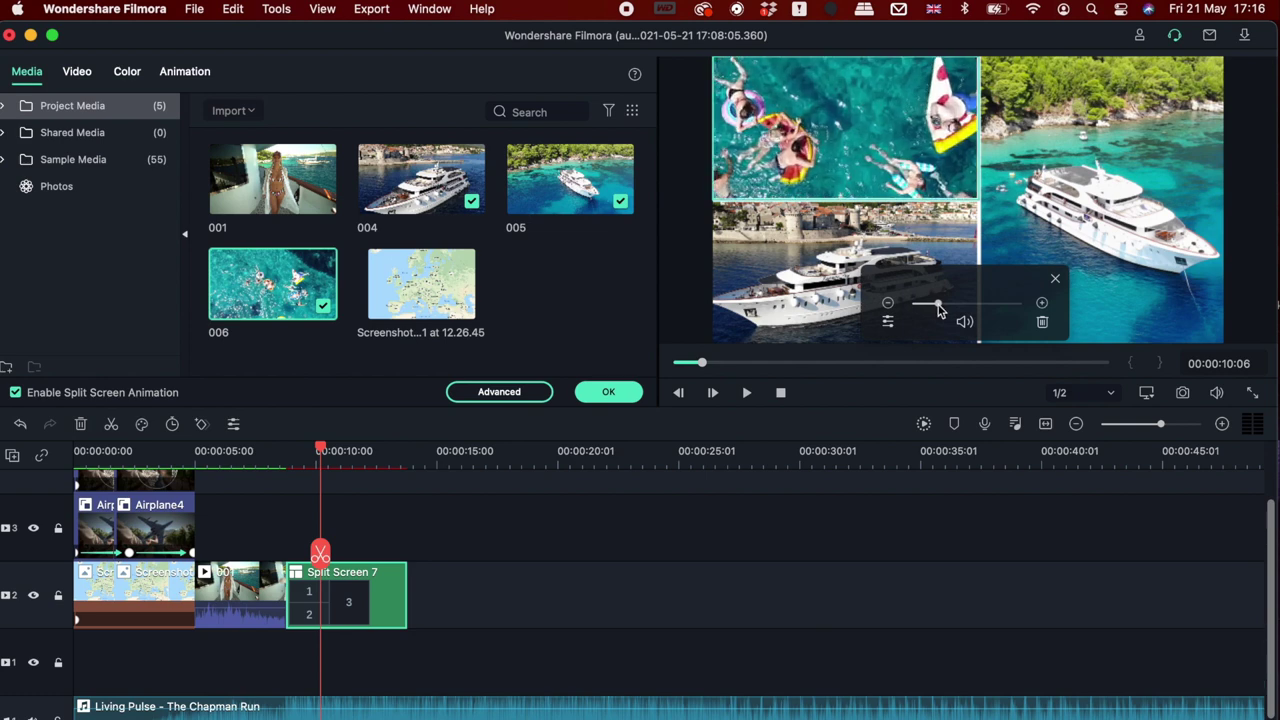
pyautogui.click(271, 451)
pyautogui.press('space')
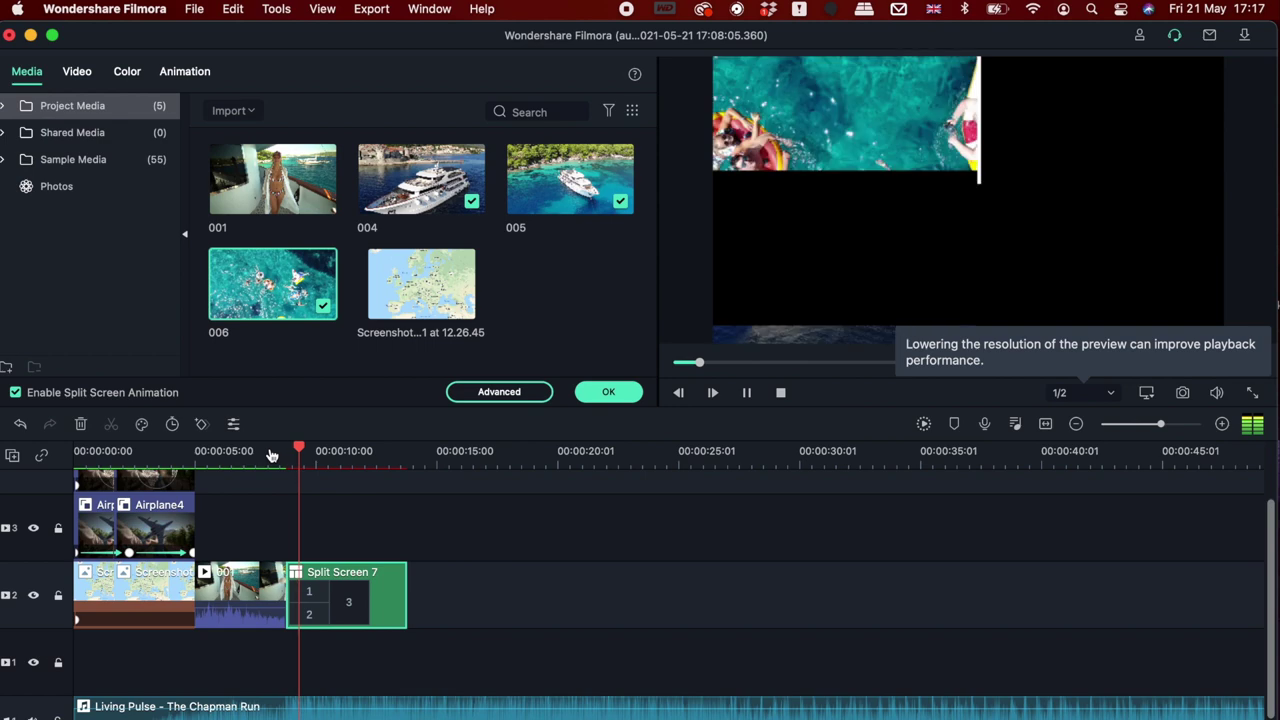
pyautogui.click(608, 391)
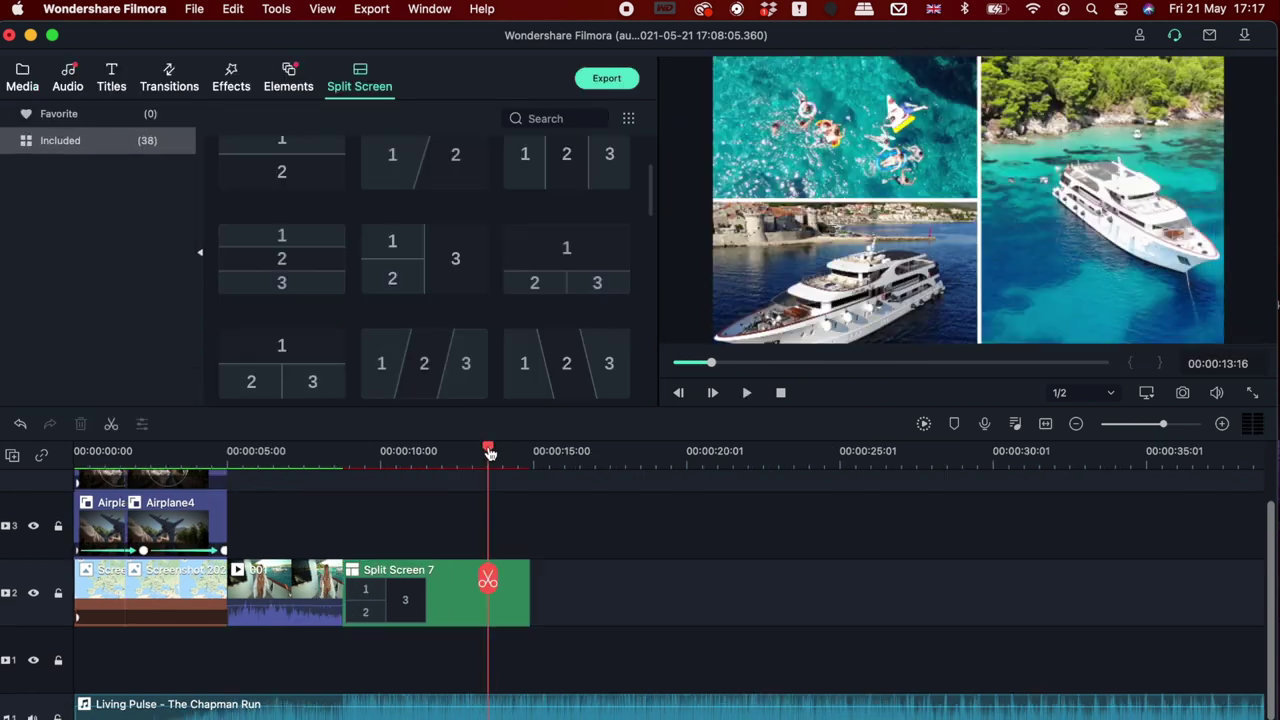
pyautogui.moveTo(336, 452)
pyautogui.mouseDown()
pyautogui.moveTo(303, 466)
pyautogui.moveTo(342, 468)
pyautogui.moveTo(327, 472)
pyautogui.mouseUp()
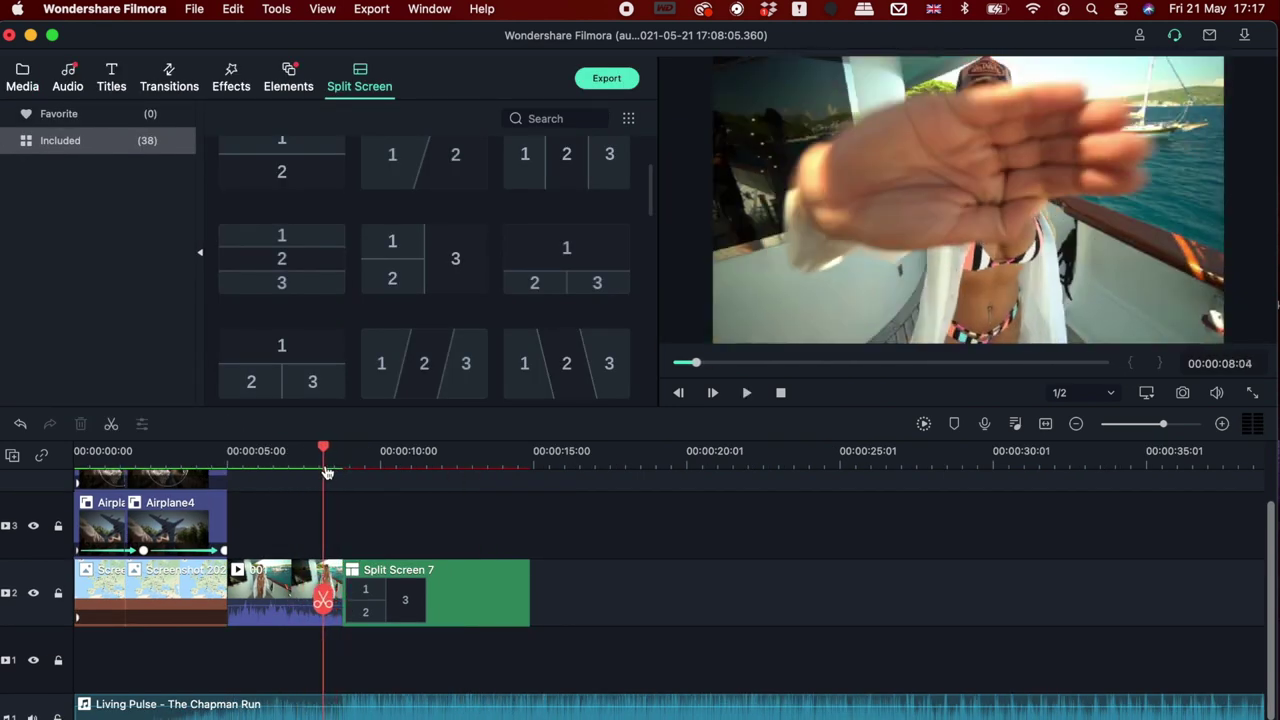
# - Add the Wormhole 3 transition between the boat video and Split Screen 7, then scrub to review it
pyautogui.click(169, 76)
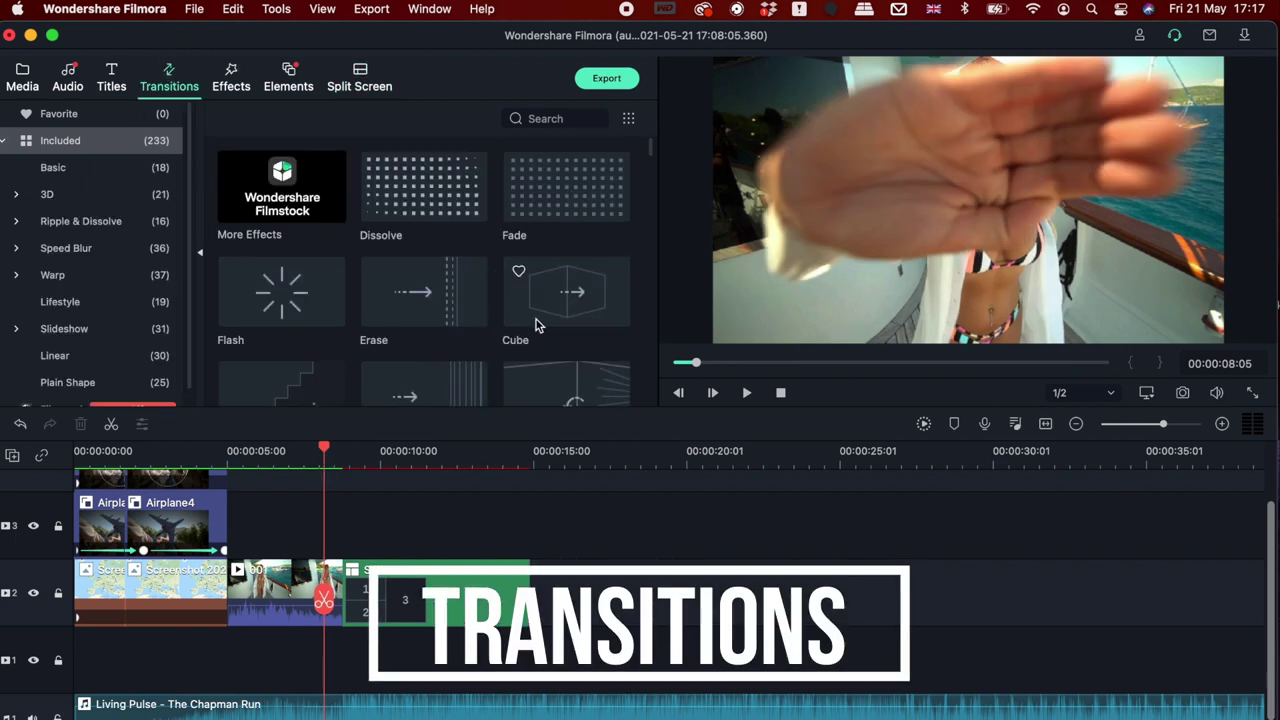
pyautogui.scroll(-5, 536, 322)
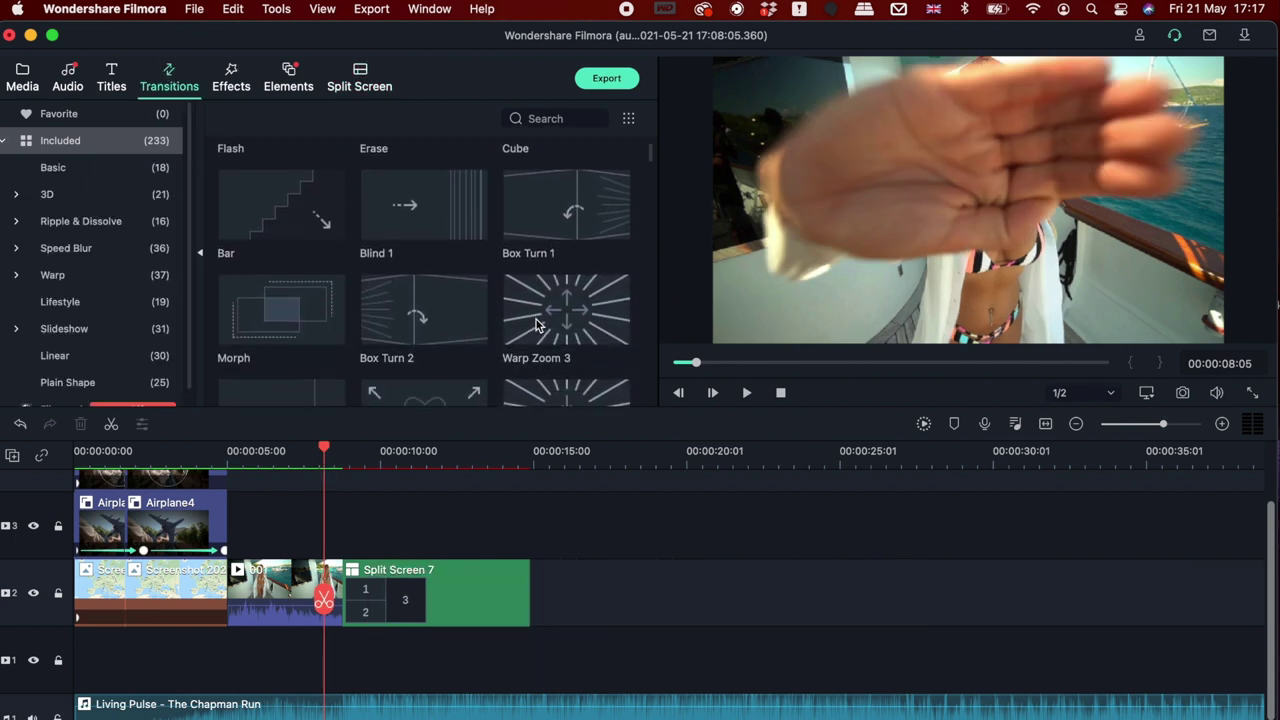
pyautogui.scroll(-1, 540, 322)
pyautogui.click(572, 317)
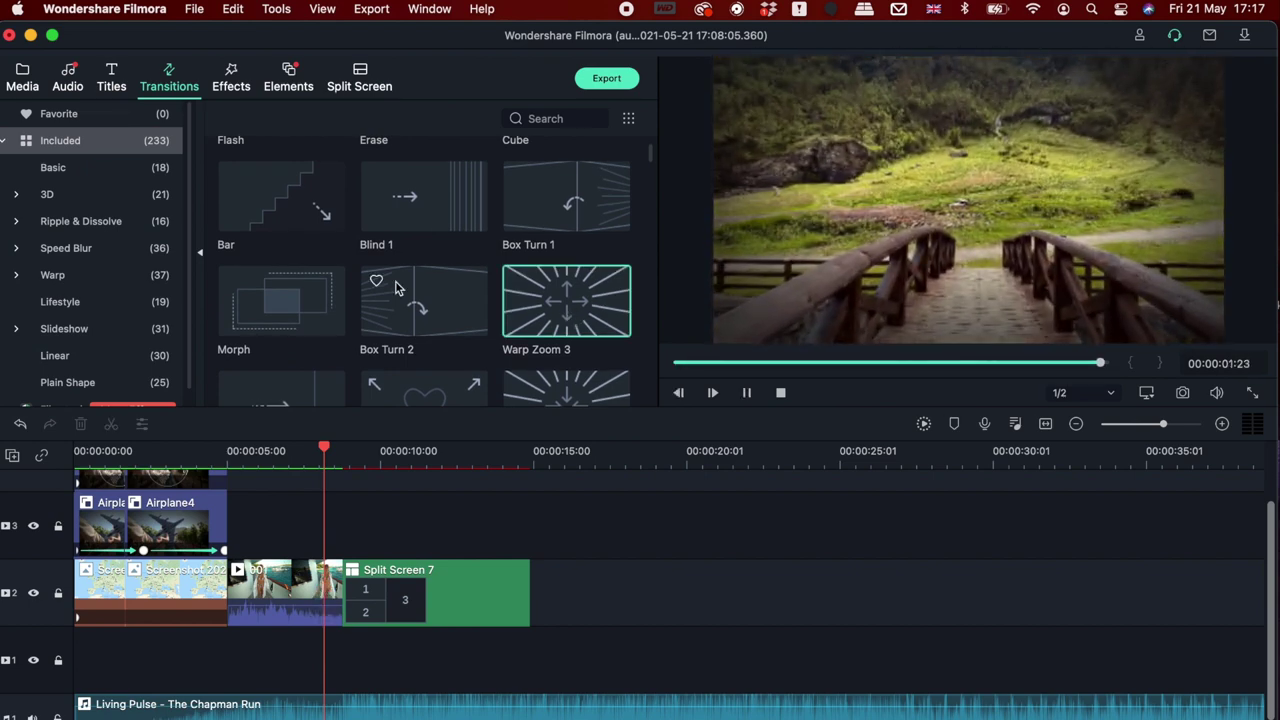
pyautogui.scroll(-8, 420, 290)
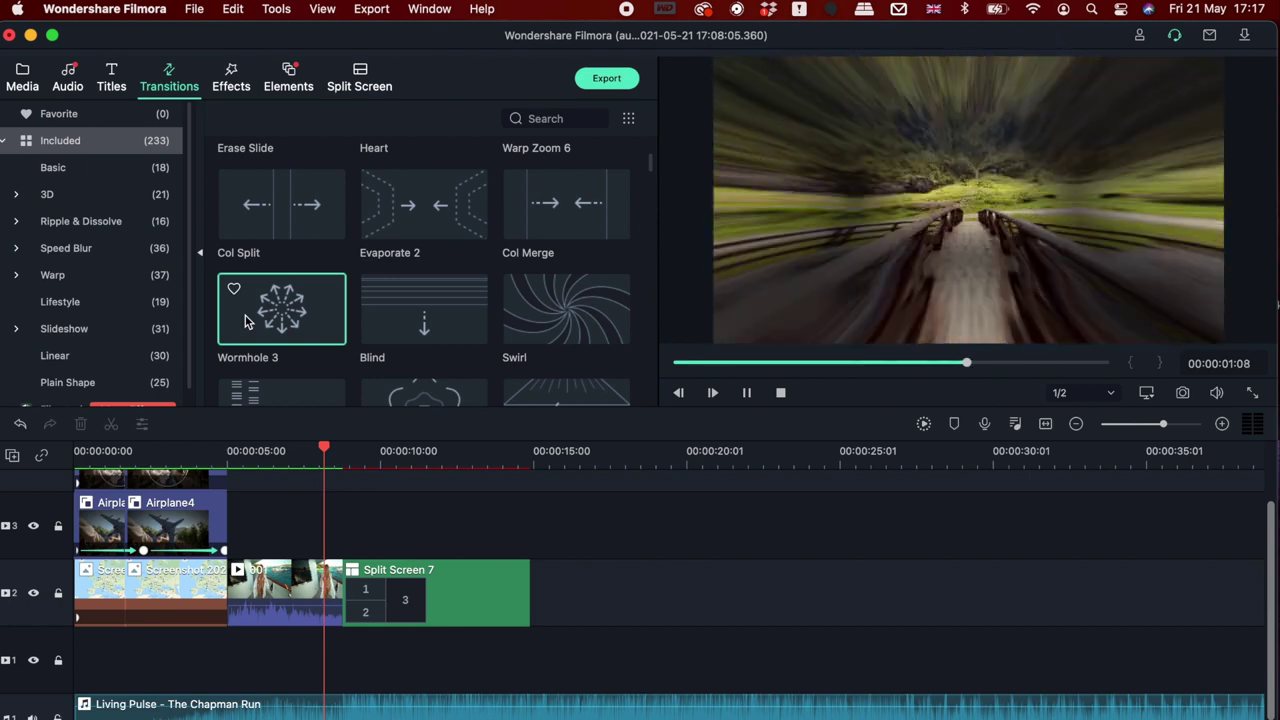
pyautogui.moveTo(284, 307); pyautogui.dragTo(338, 582)
pyautogui.moveTo(306, 455); pyautogui.dragTo(384, 459)
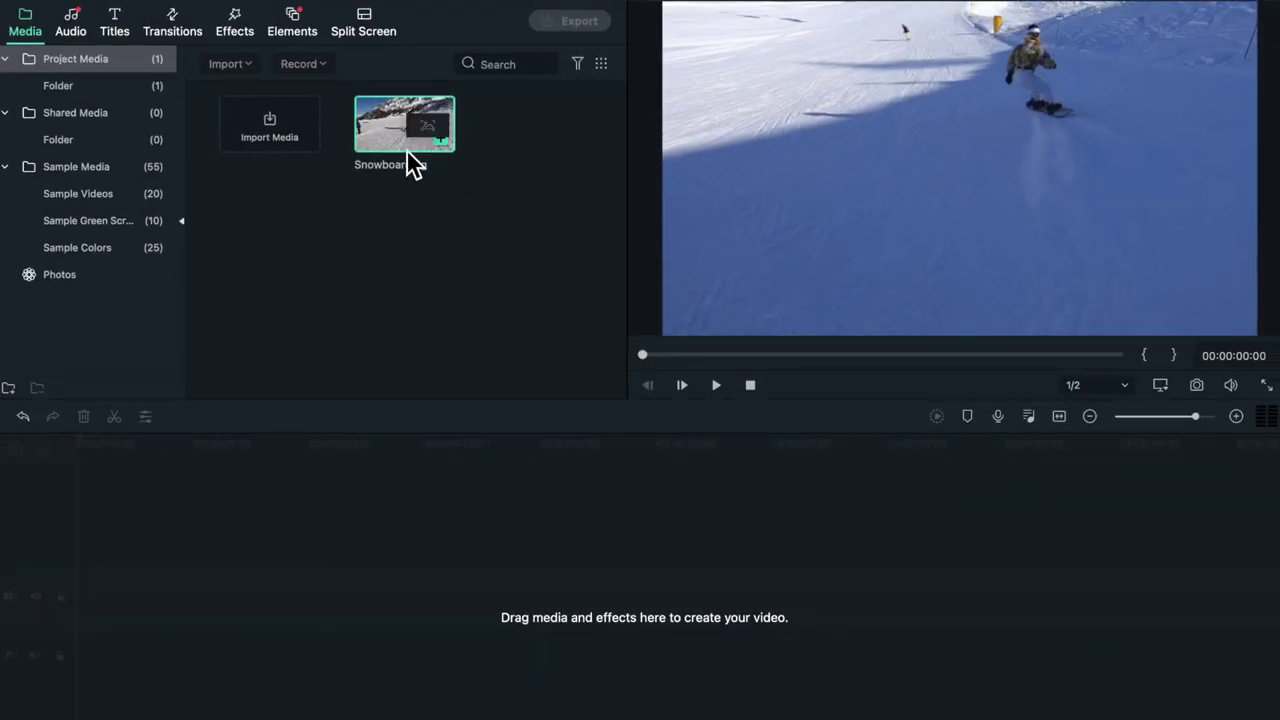
# - Add the Snowboarding clip at 1920x1080 30fps and enable Motion Tracking on it
pyautogui.moveTo(406, 149); pyautogui.dragTo(102, 557)
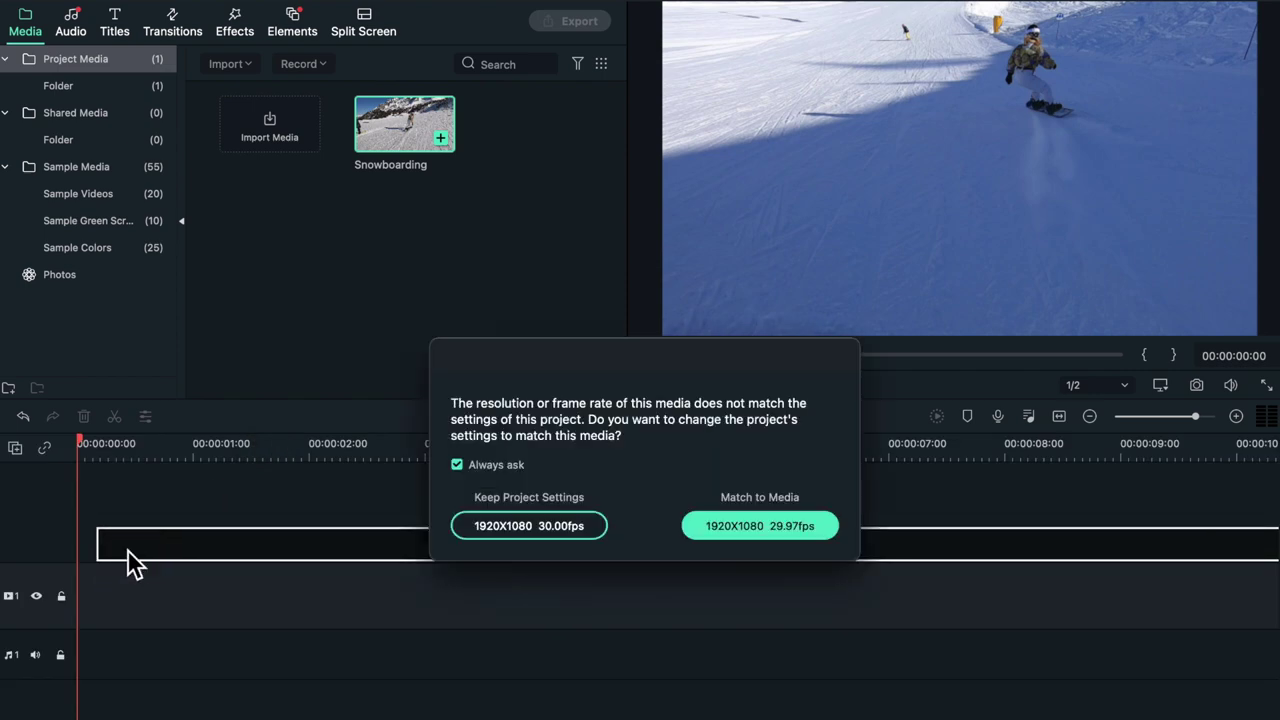
pyautogui.click(580, 528)
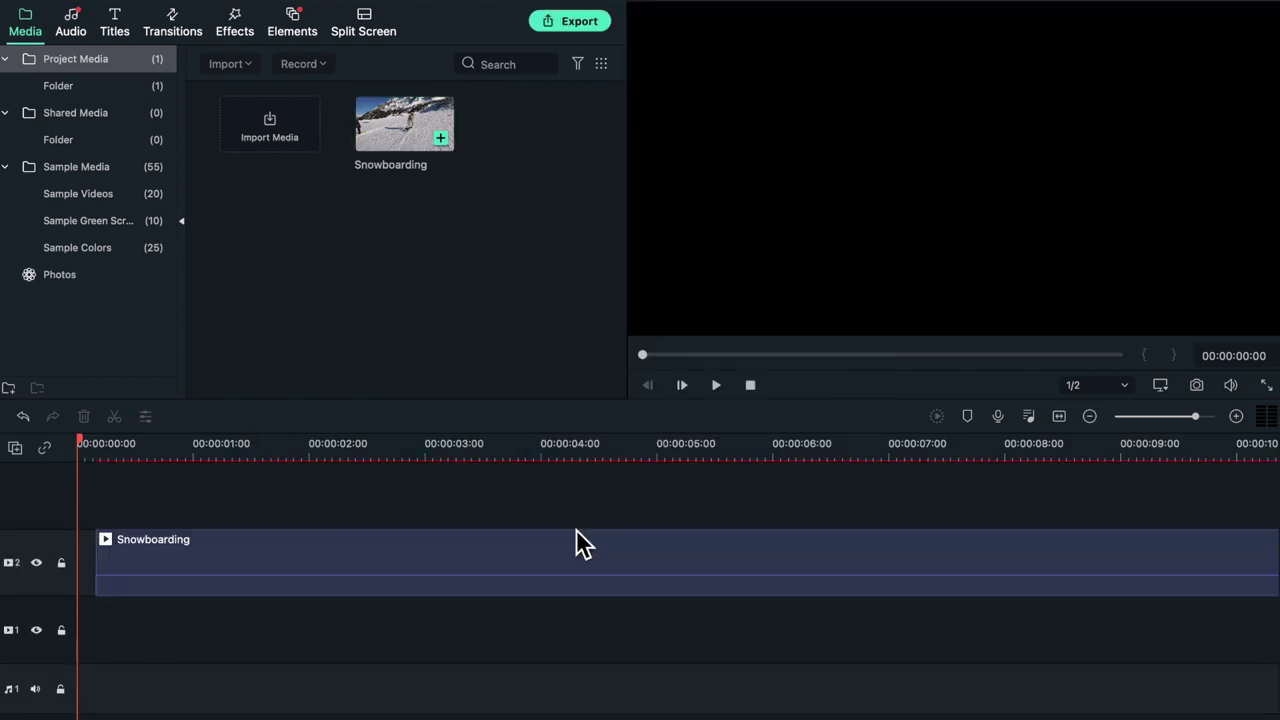
pyautogui.rightClick(220, 556)
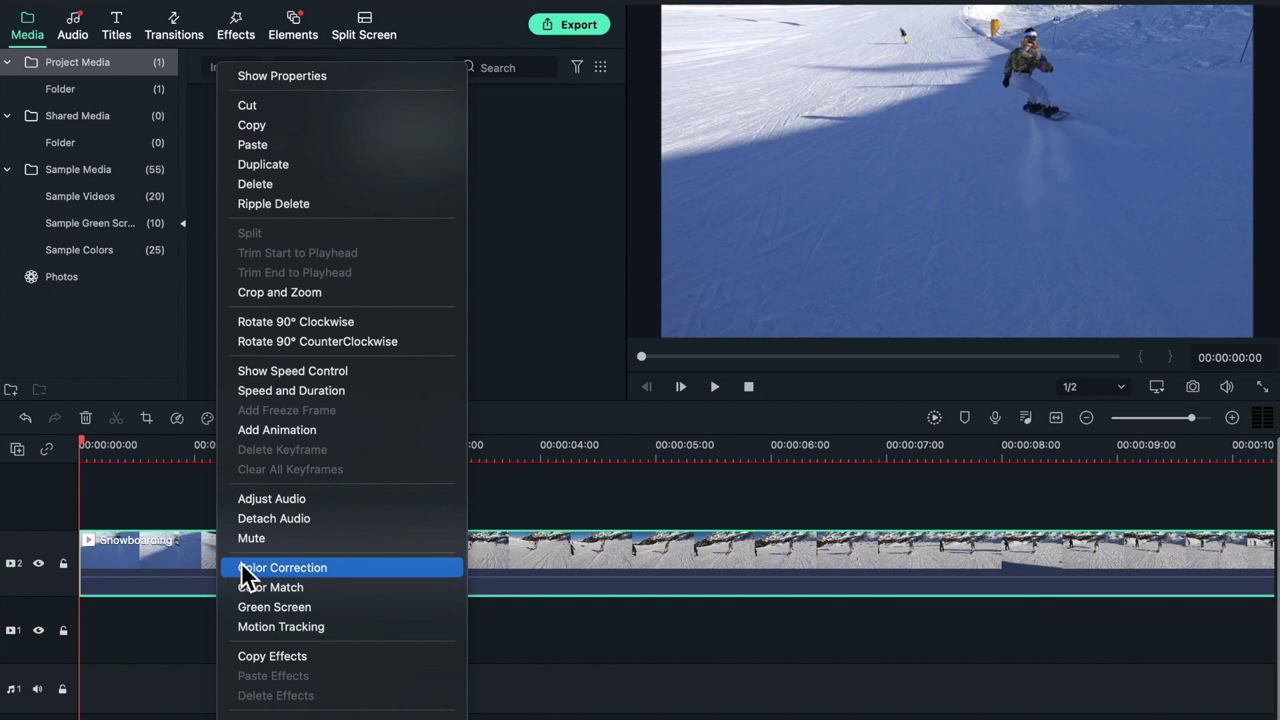
pyautogui.click(270, 628)
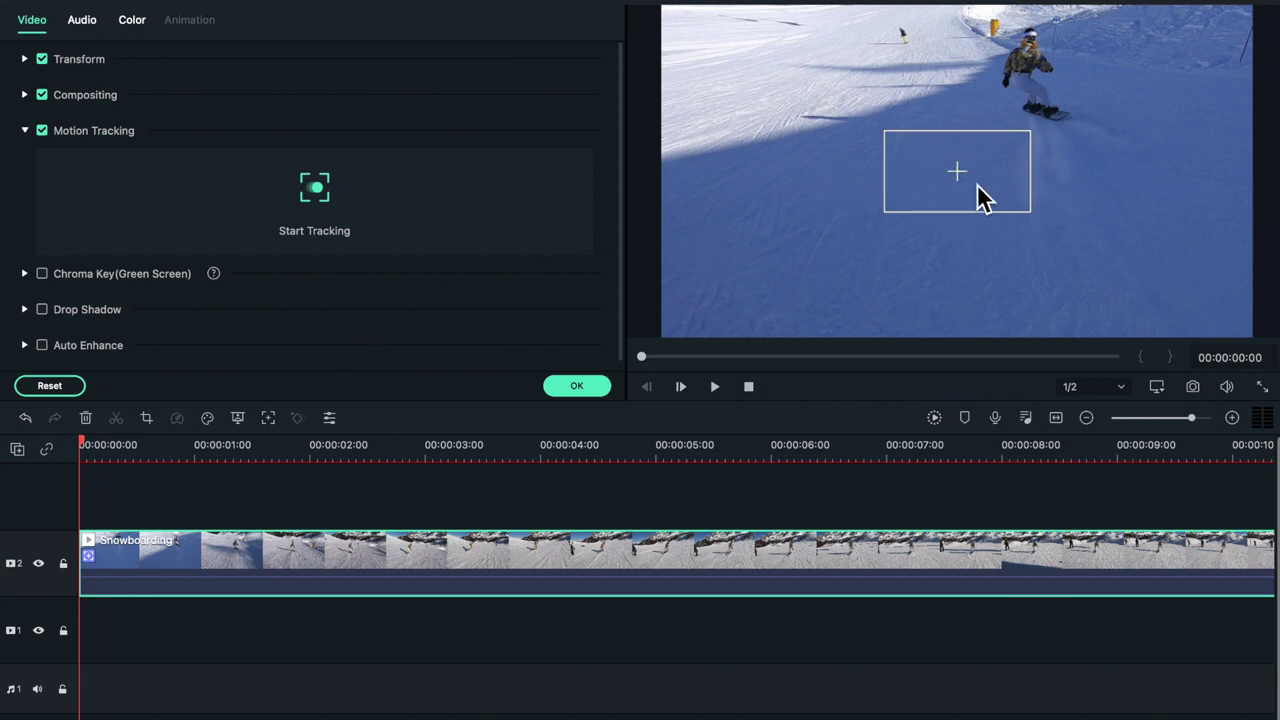
# - Fit the tracking box tightly around the snowboarder and track him through the clip
pyautogui.moveTo(930, 197); pyautogui.dragTo(978, 130)
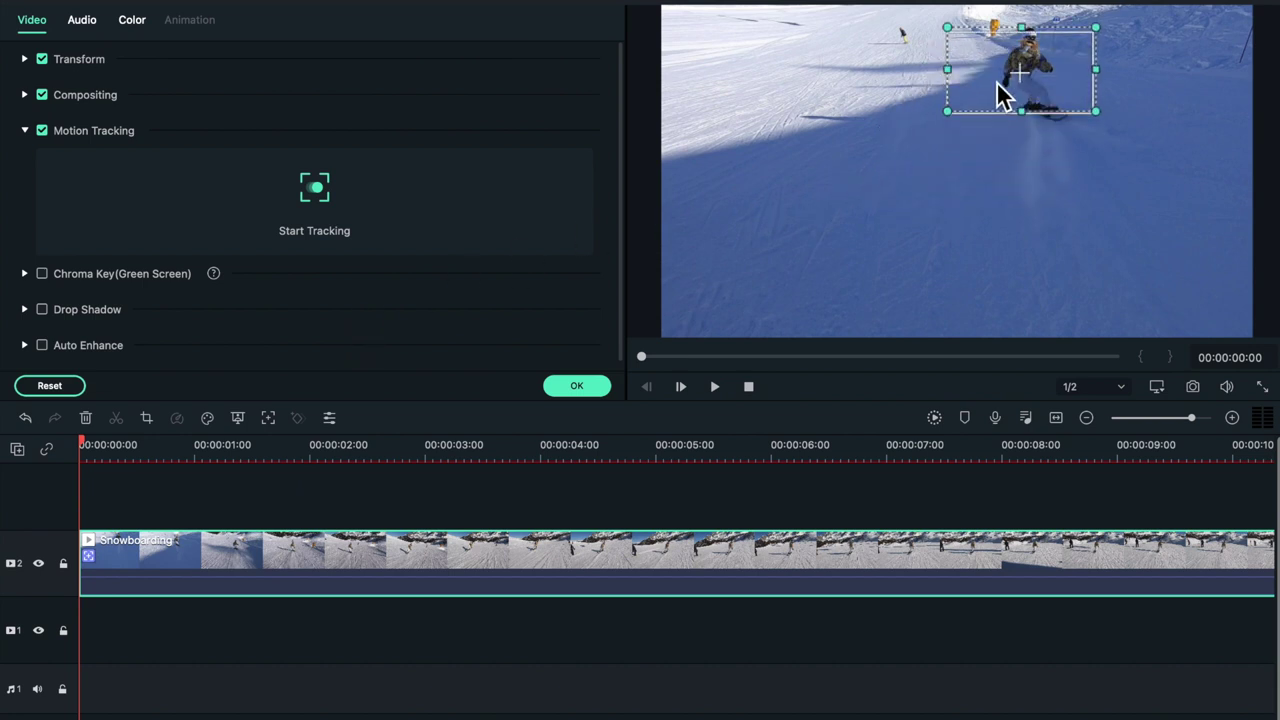
pyautogui.moveTo(997, 81); pyautogui.dragTo(1000, 73)
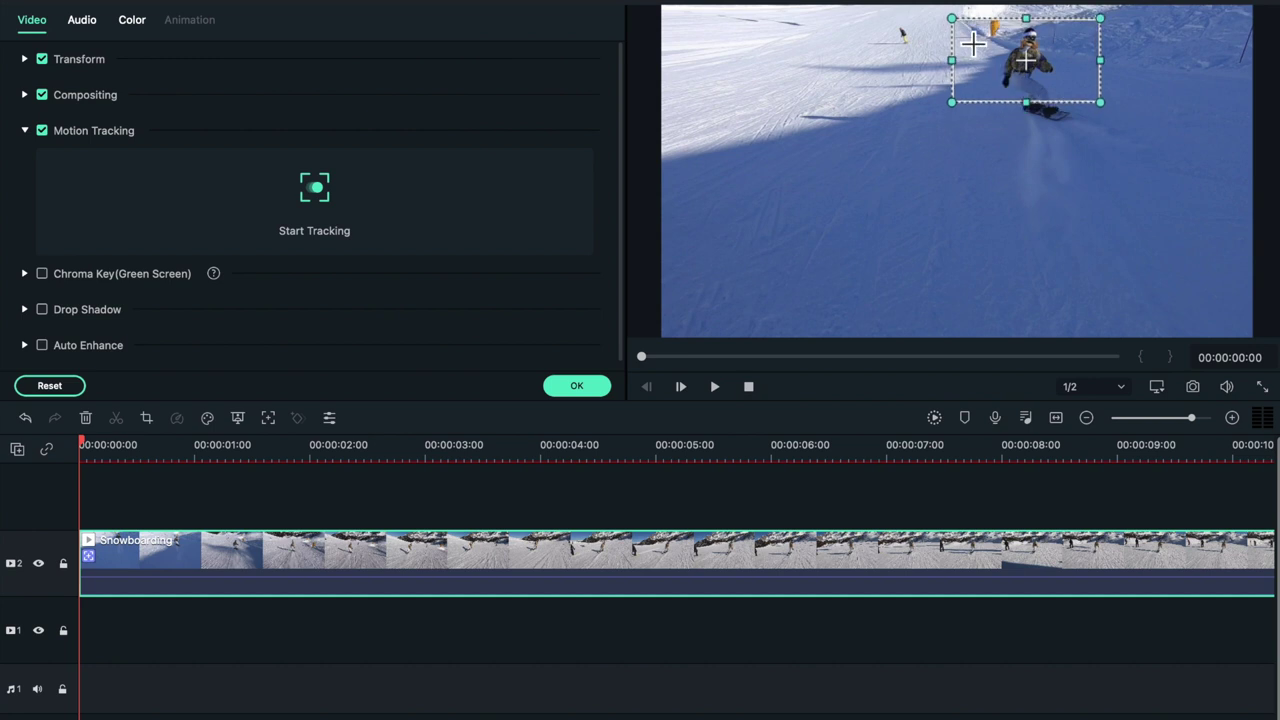
pyautogui.moveTo(955, 21); pyautogui.dragTo(977, 32)
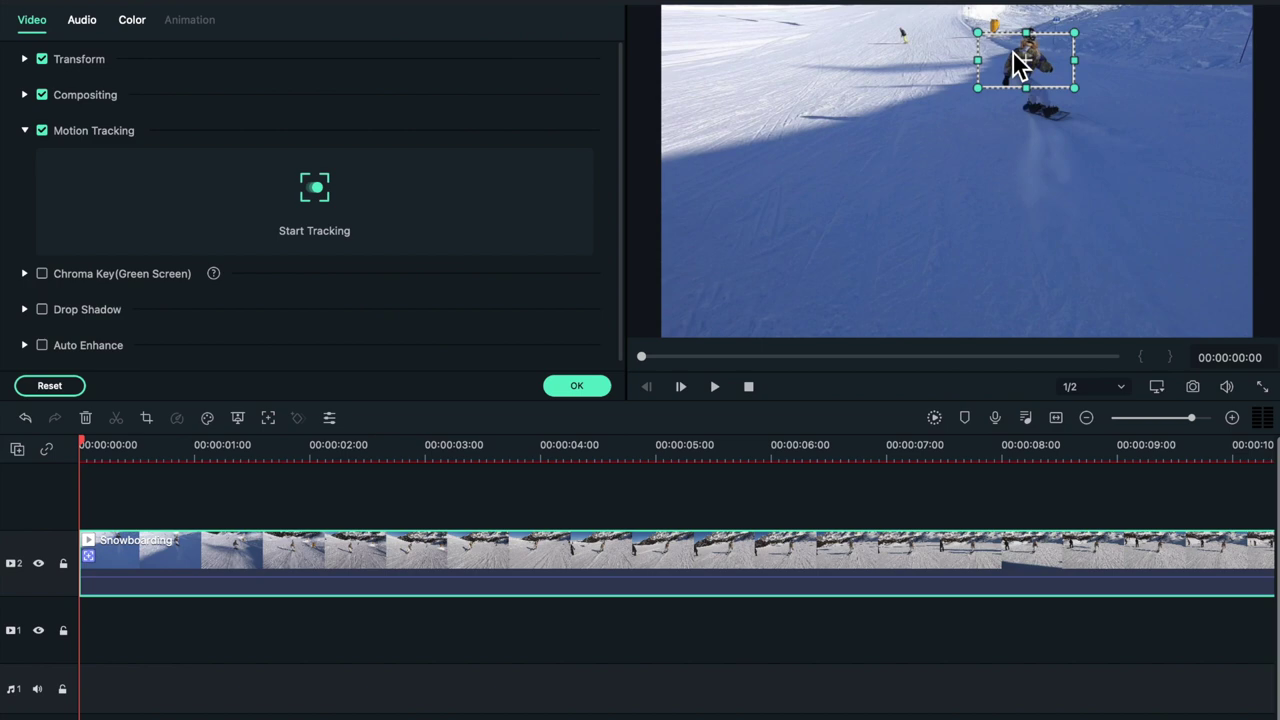
pyautogui.click(320, 190)
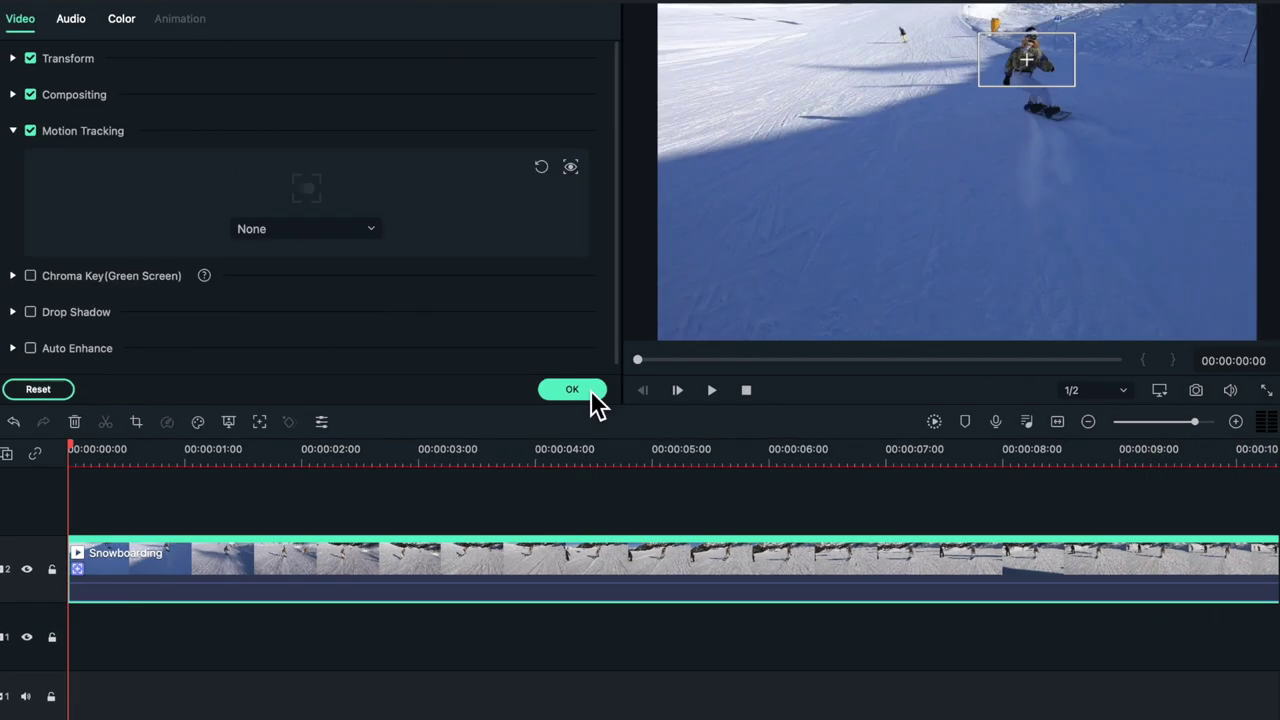
pyautogui.click(590, 391)
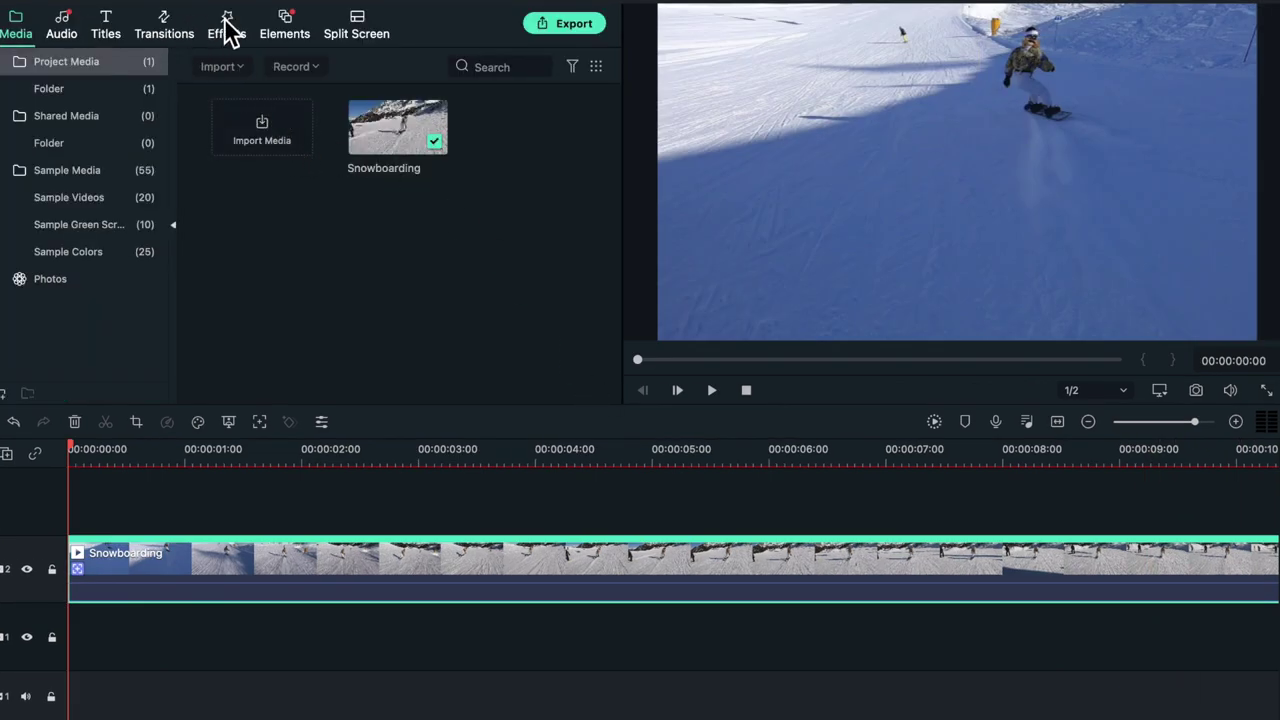
# - Place Neon Wings on track 3 above the Snowboarding clip and shrink it to a small overlay
pyautogui.click(290, 33)
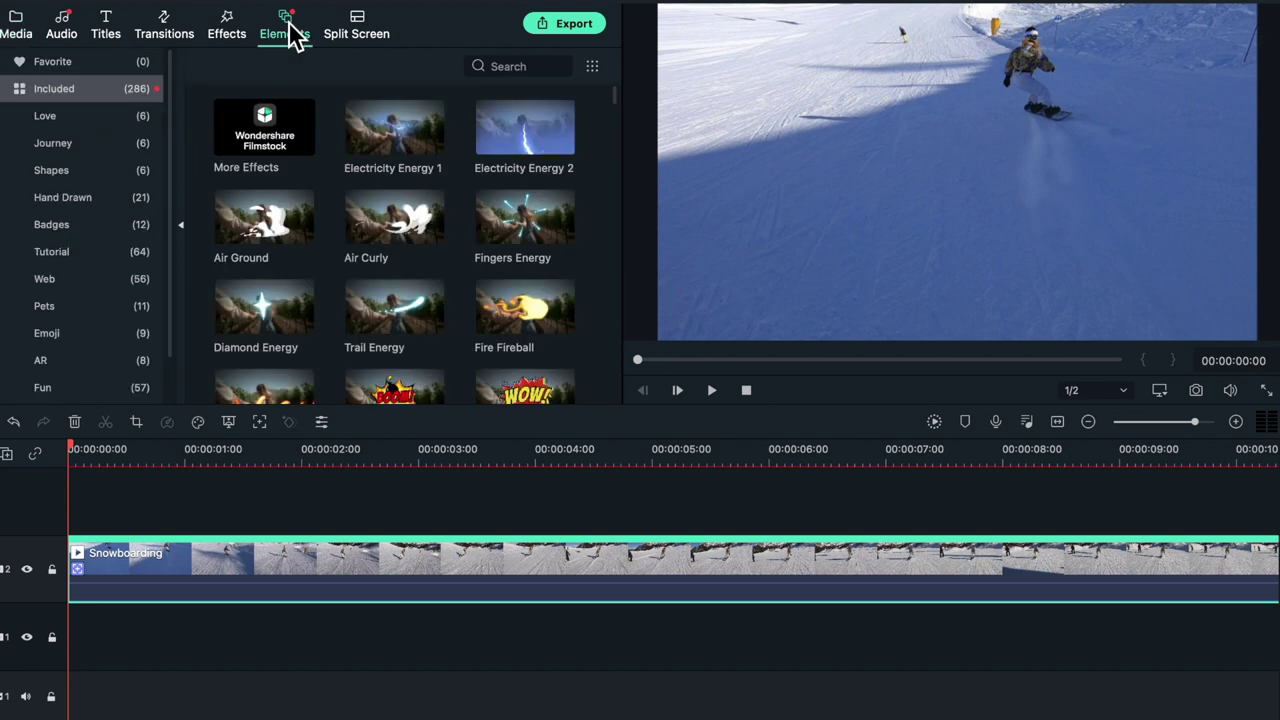
pyautogui.scroll(-5, 393, 261)
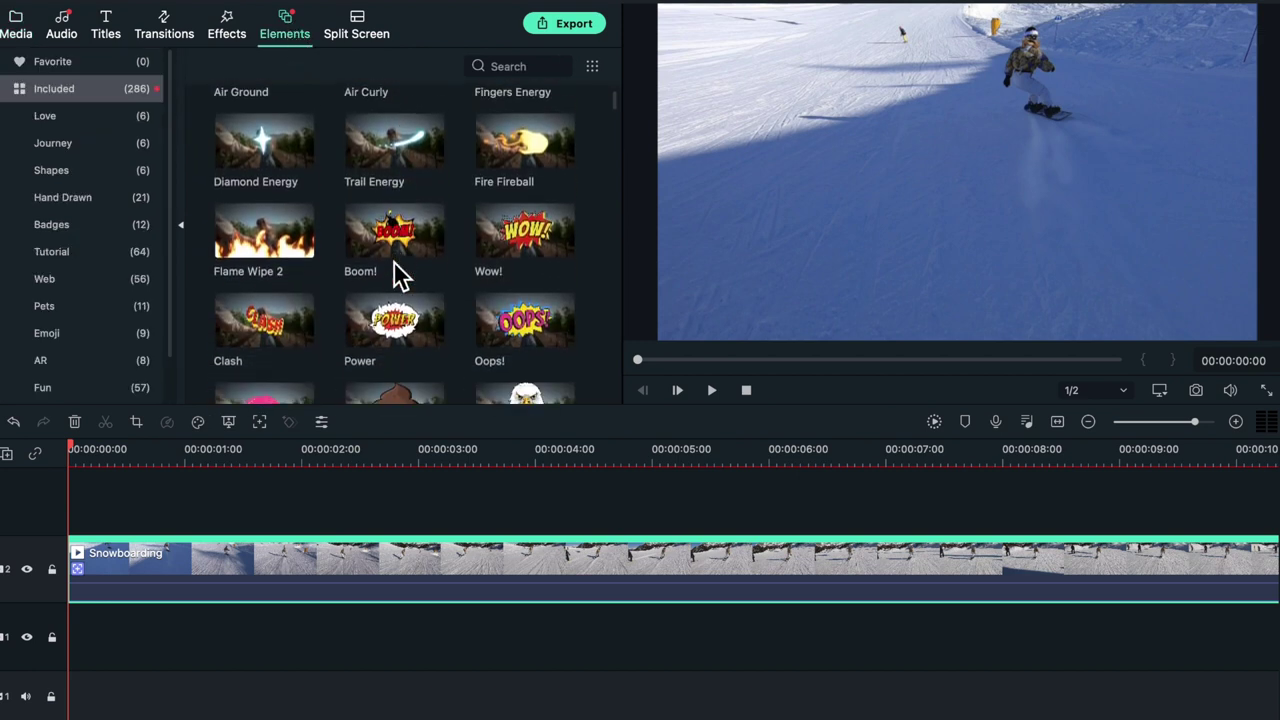
pyautogui.scroll(-2, 393, 262)
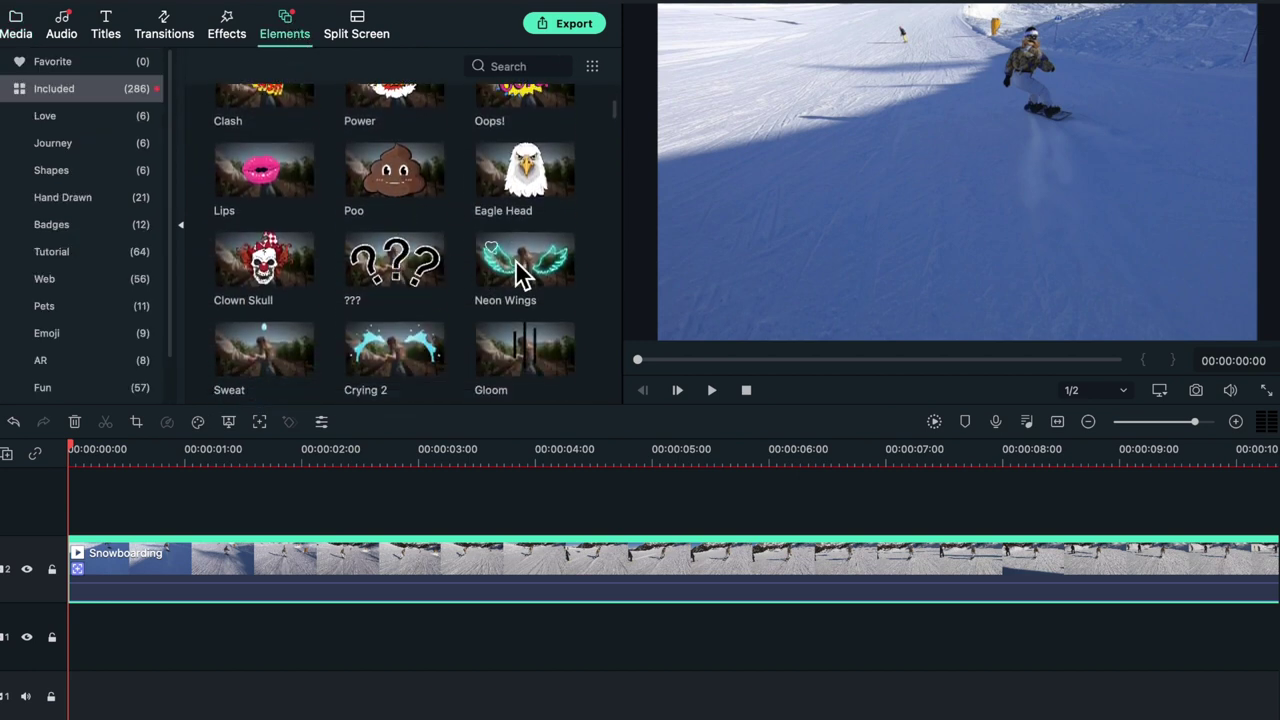
pyautogui.moveTo(527, 268); pyautogui.dragTo(76, 473)
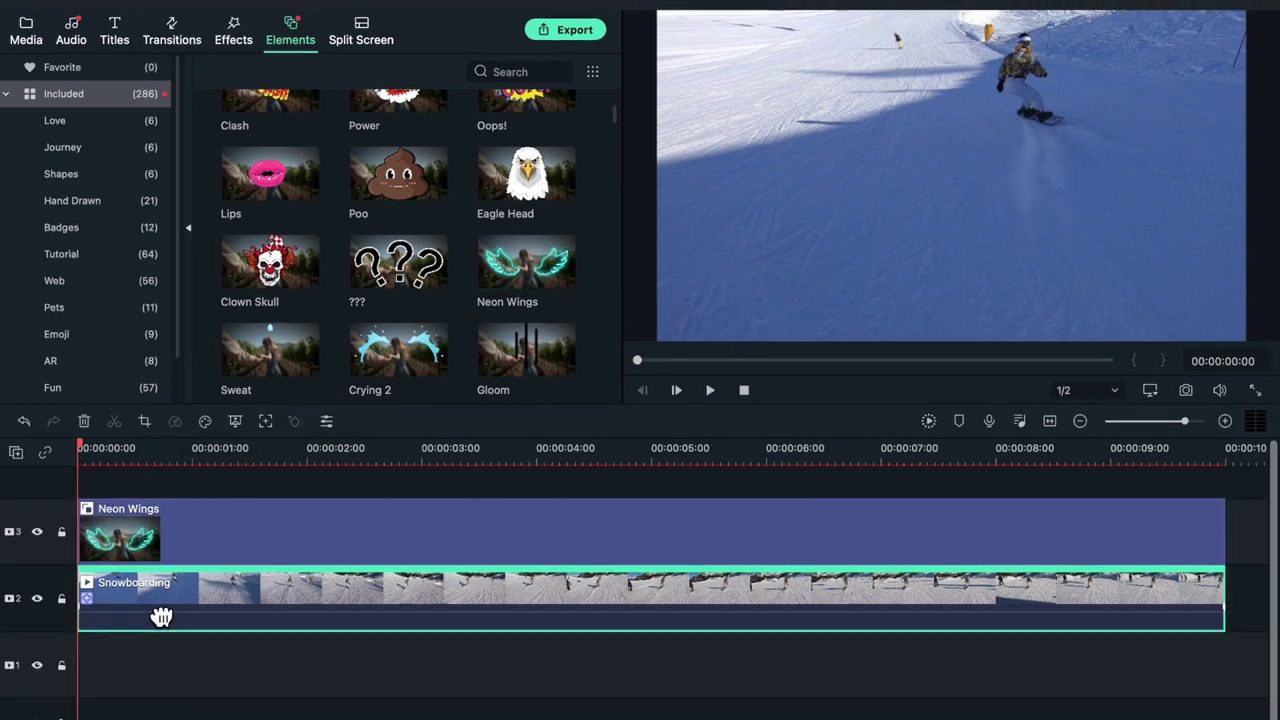
pyautogui.click(147, 548)
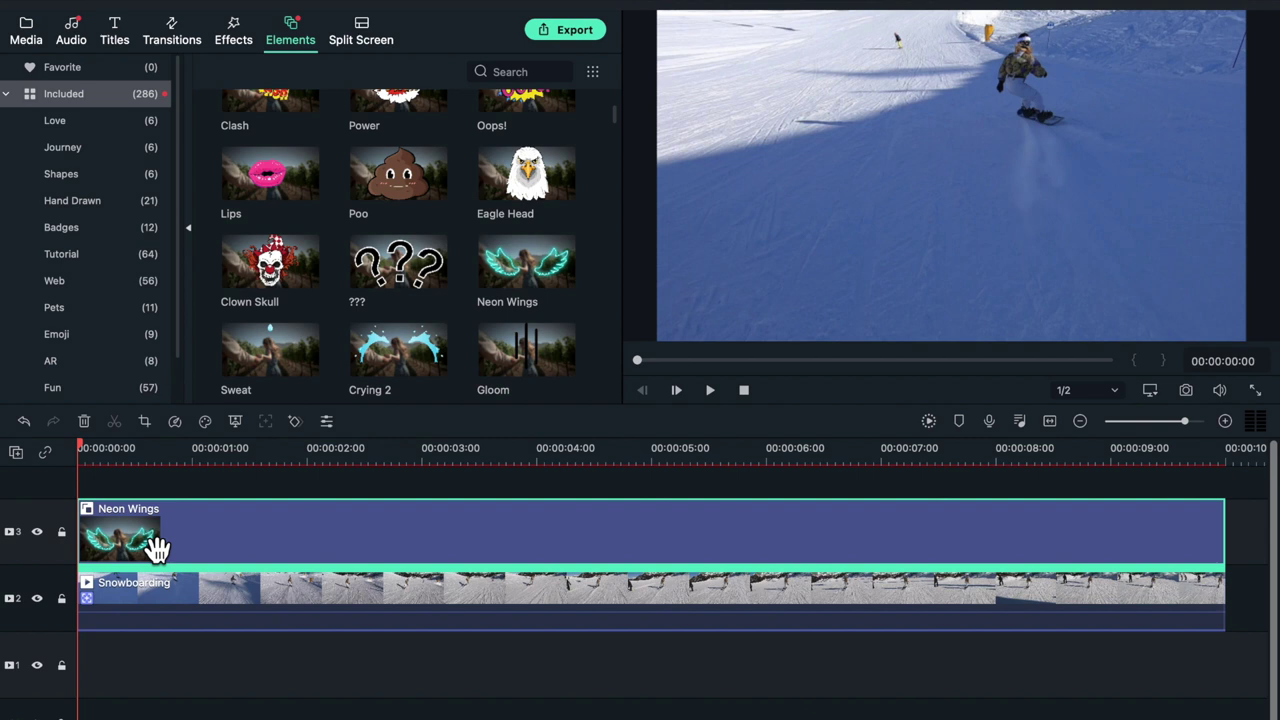
pyautogui.doubleClick(157, 548)
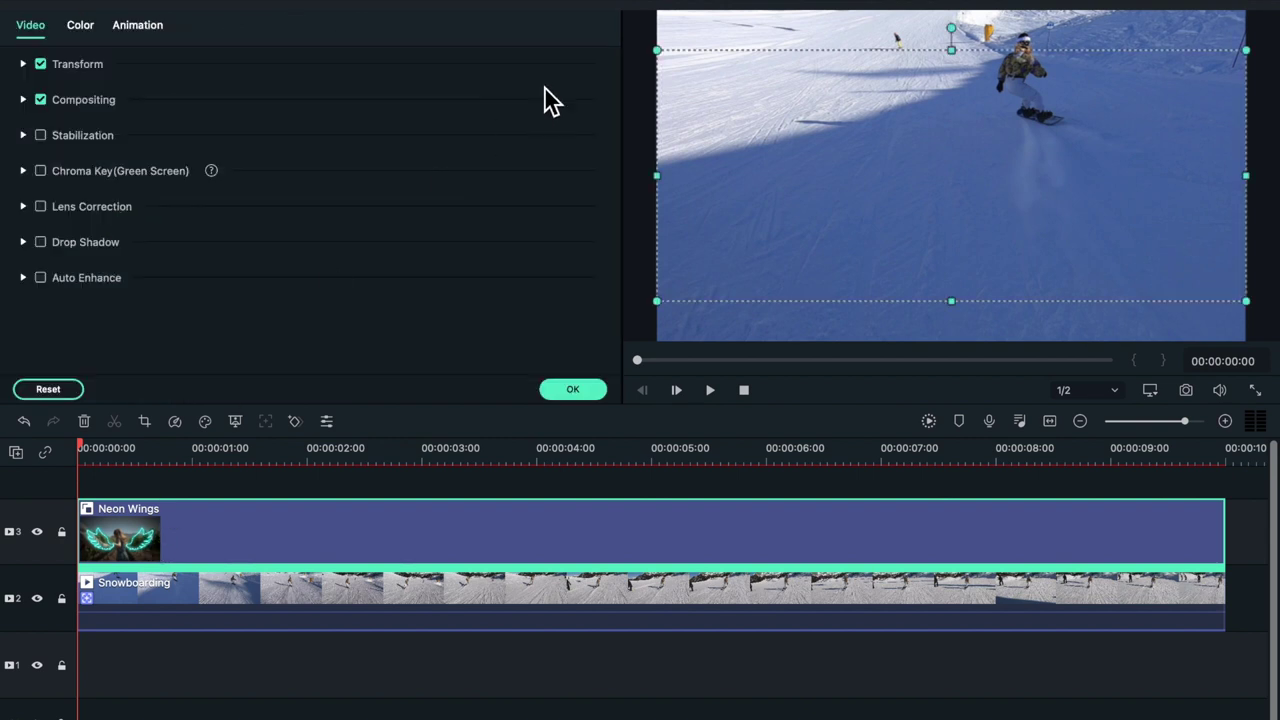
pyautogui.moveTo(680, 63); pyautogui.dragTo(1020, 70)
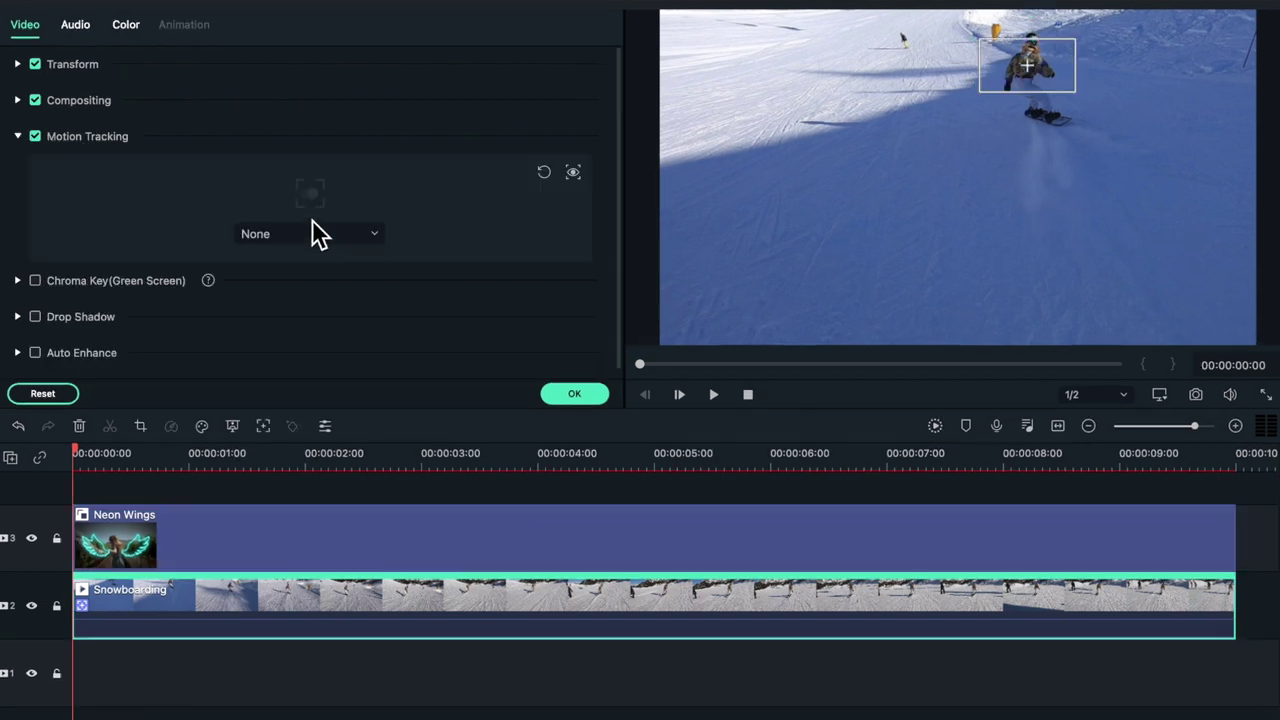
pyautogui.click(318, 233)
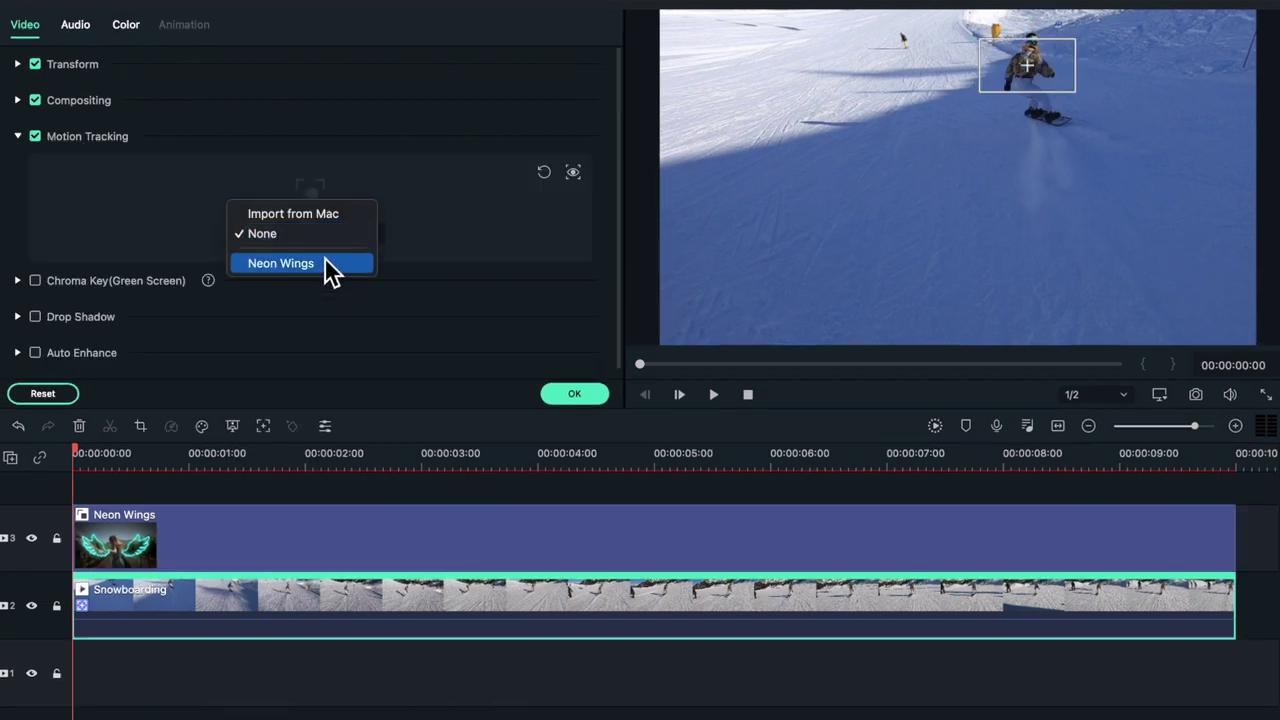
# - Link Neon Wings to the snowboarder's motion track and play the clip to check it
pyautogui.click(322, 273)
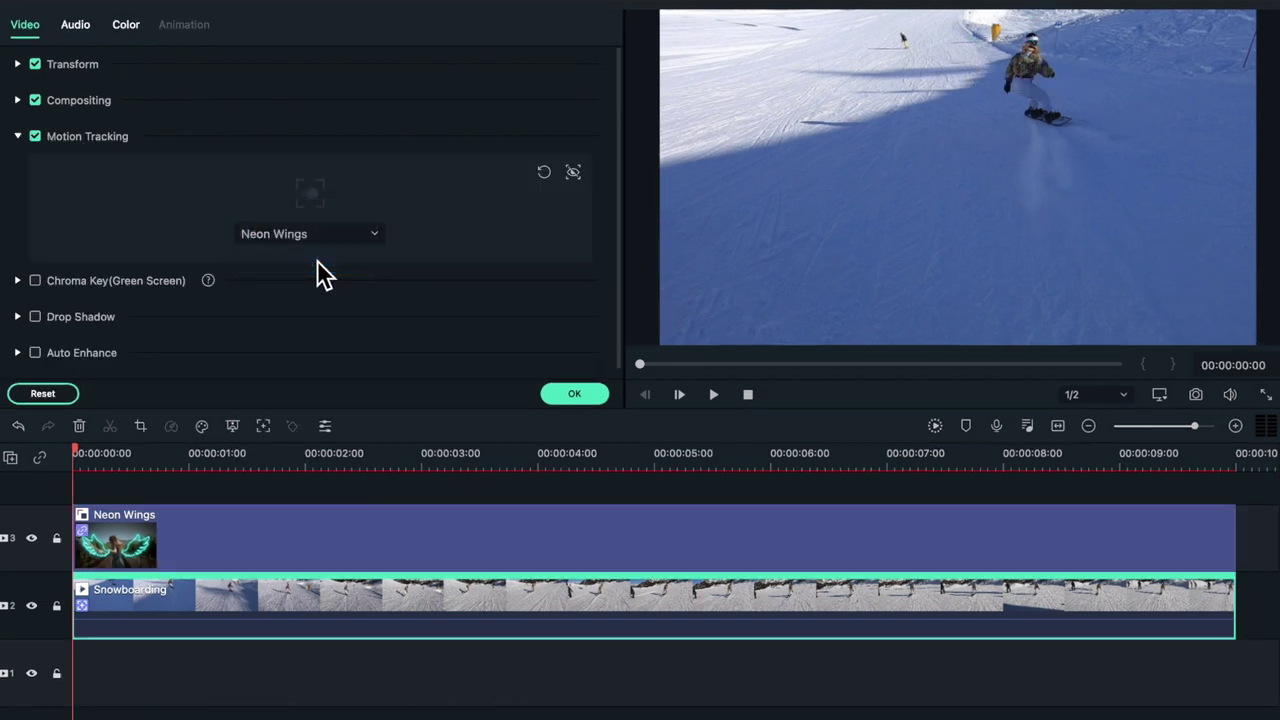
pyautogui.click(567, 396)
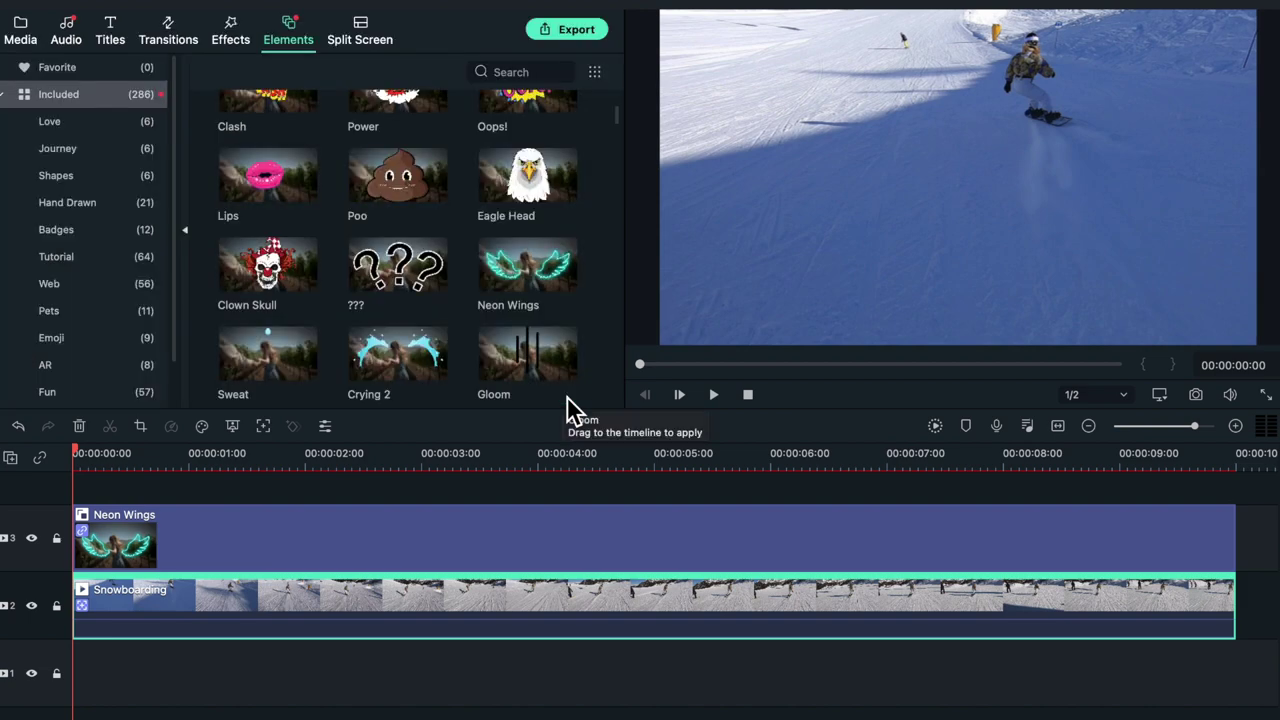
pyautogui.click(713, 394)
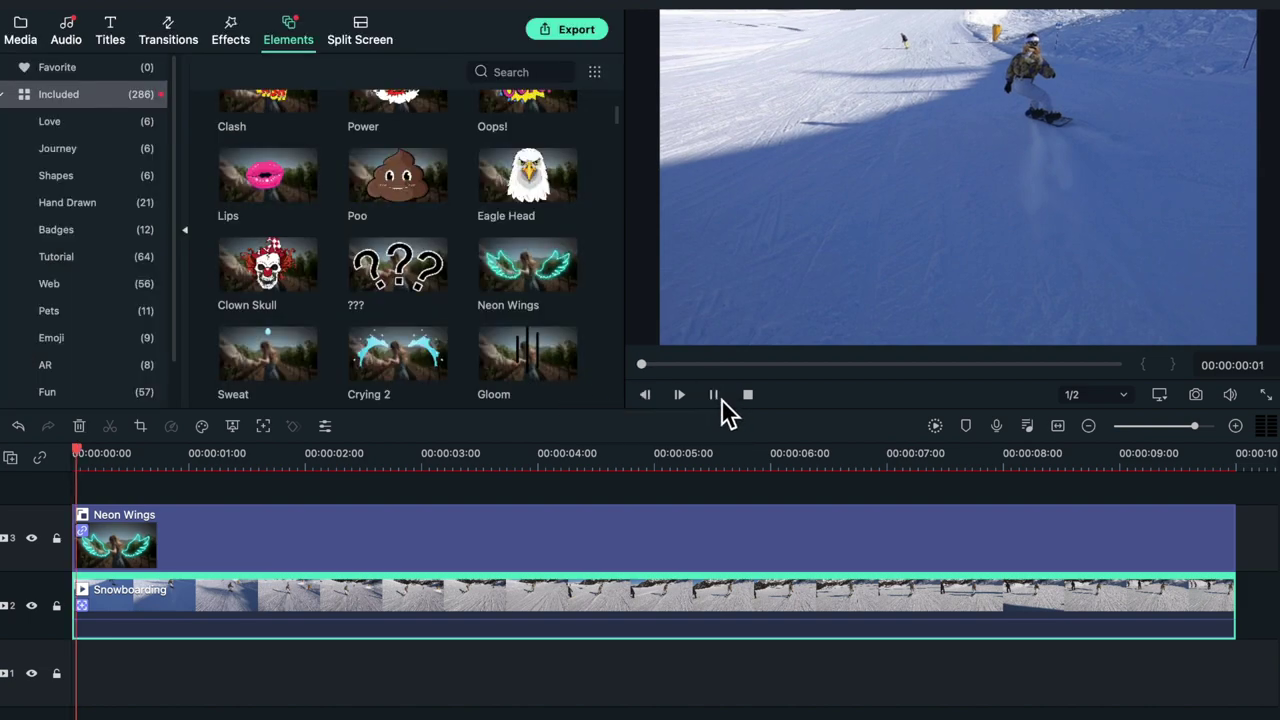
pyautogui.doubleClick(100, 530)
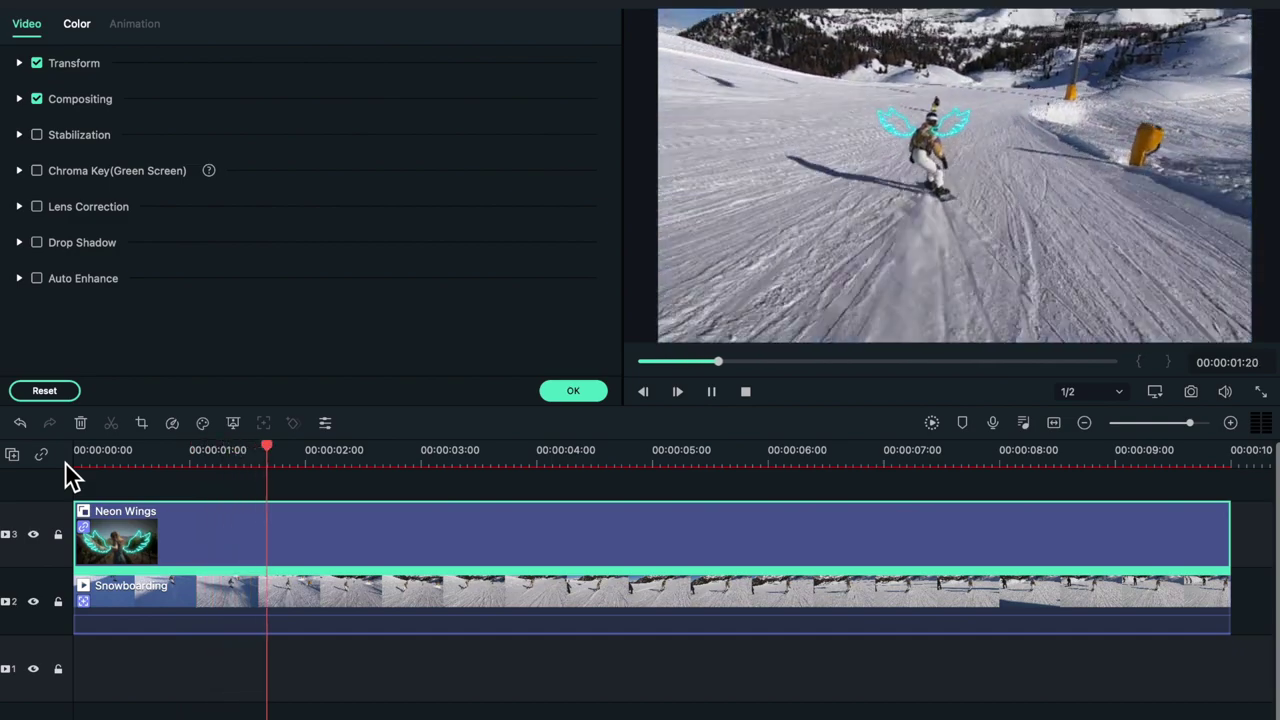